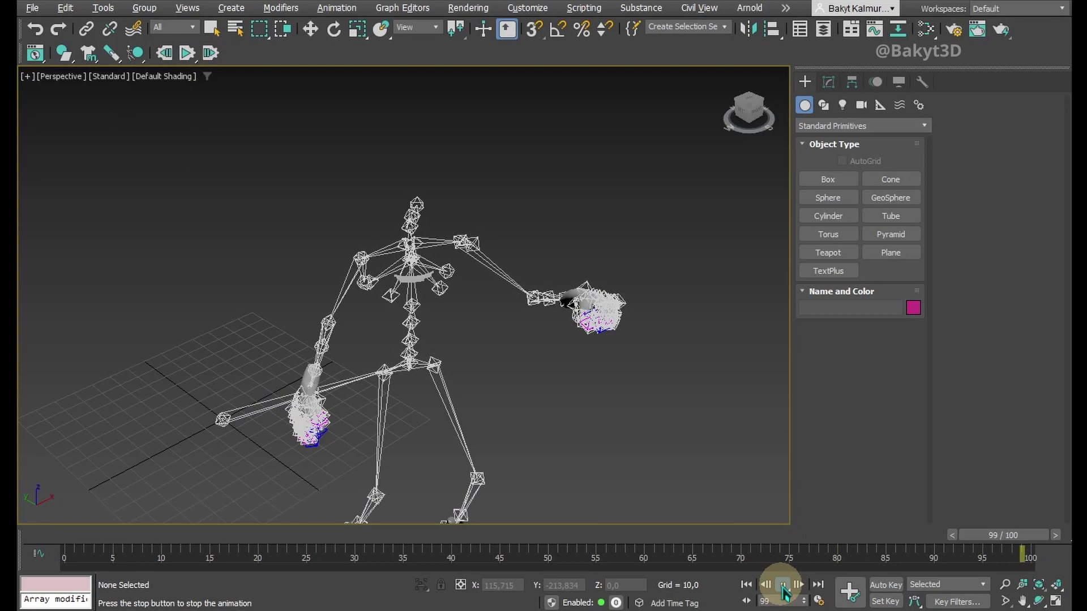
# Return the animation to its first frame and hide all objects in the Helpers category.
pyautogui.click(747, 584)
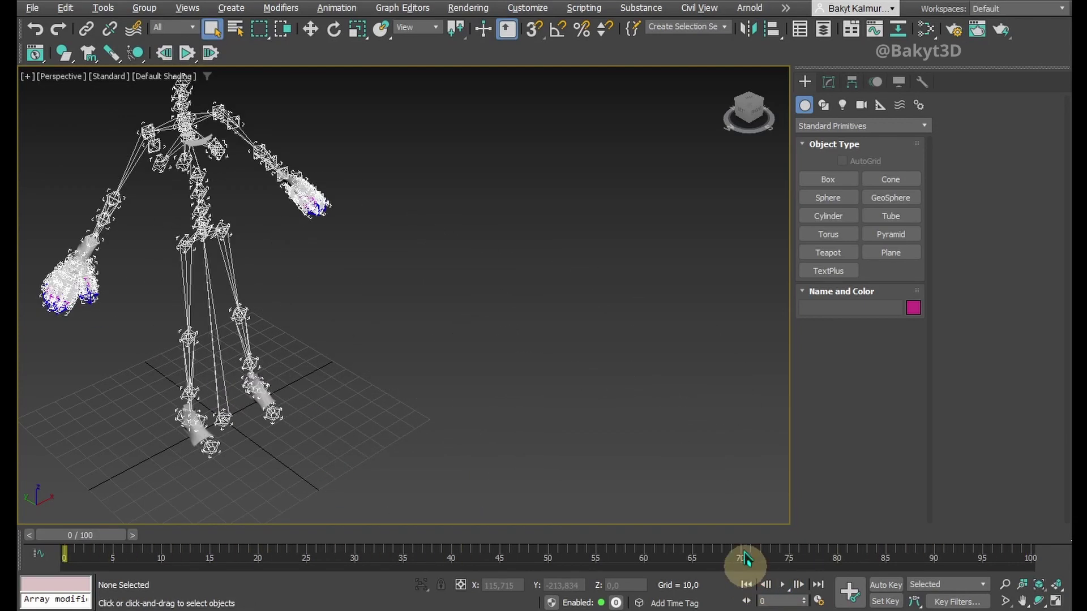
pyautogui.click(898, 82)
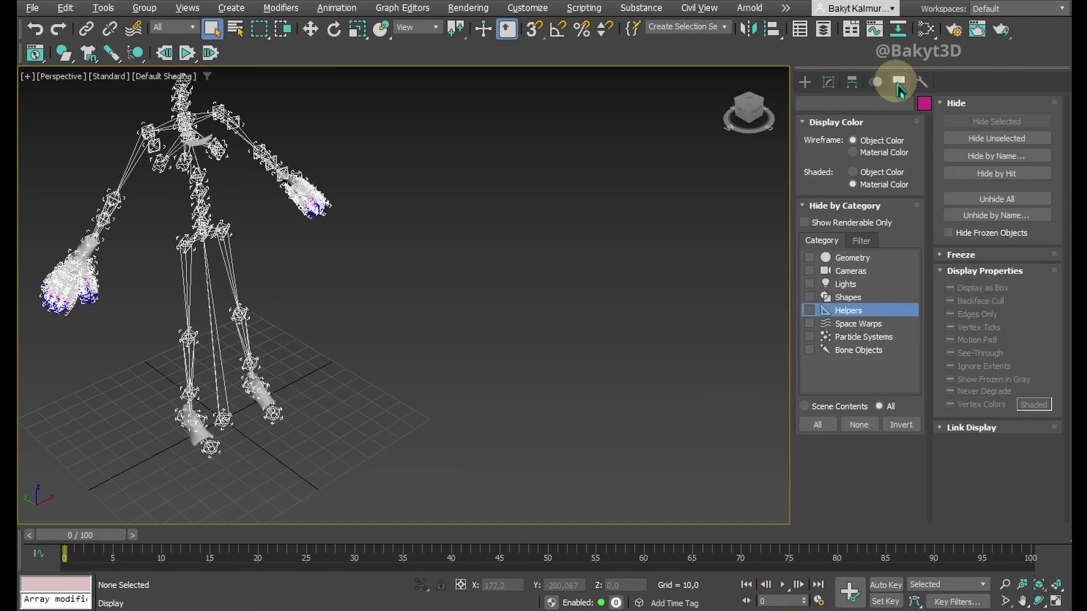
pyautogui.click(810, 311)
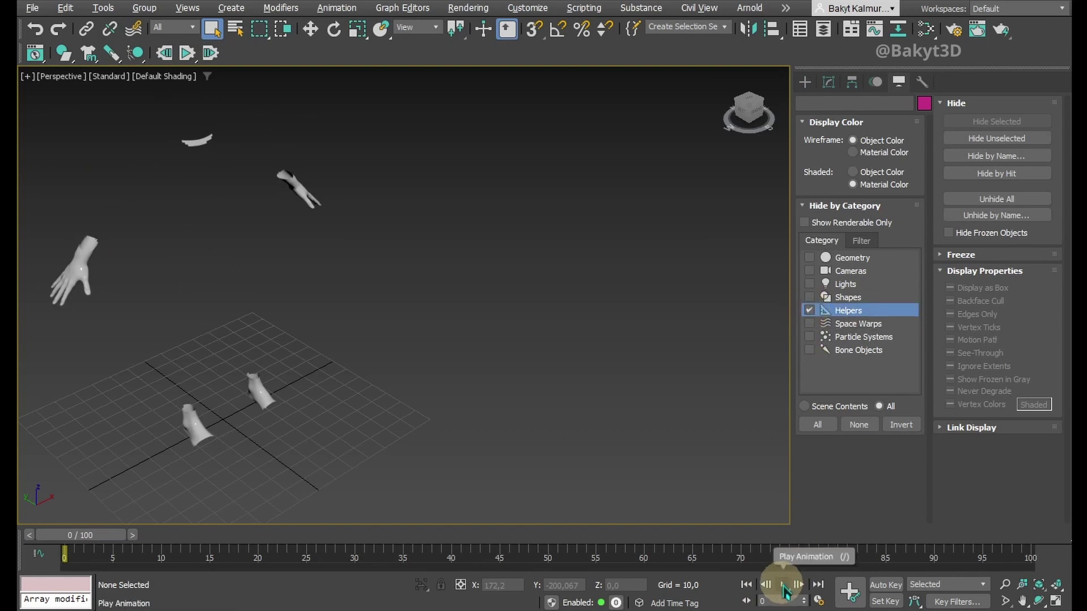
# Play the animation to review the hands and boots, and go to the last frame, 100.
pyautogui.click(784, 588)
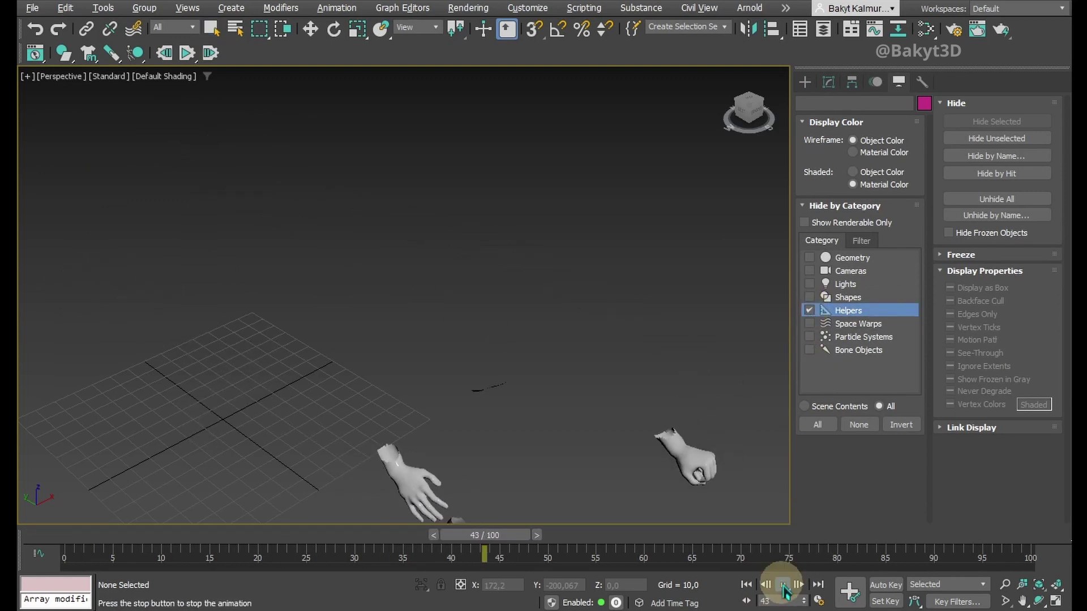
pyautogui.click(783, 585)
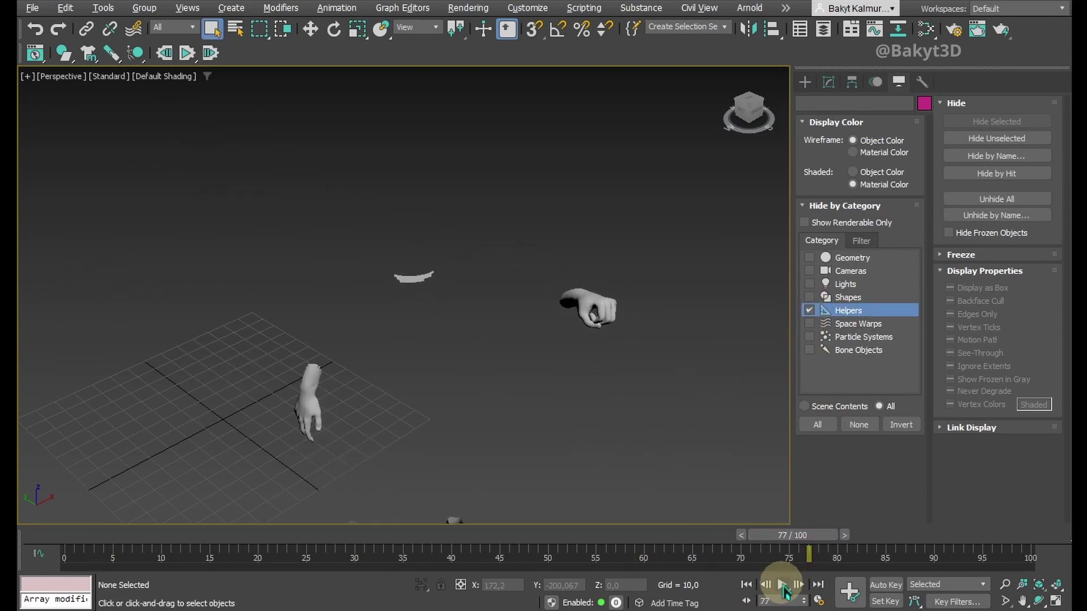
pyautogui.click(819, 584)
# Import the maya2sketchfab model from the source folder, accepting the FBX import settings.
pyautogui.click(32, 9)
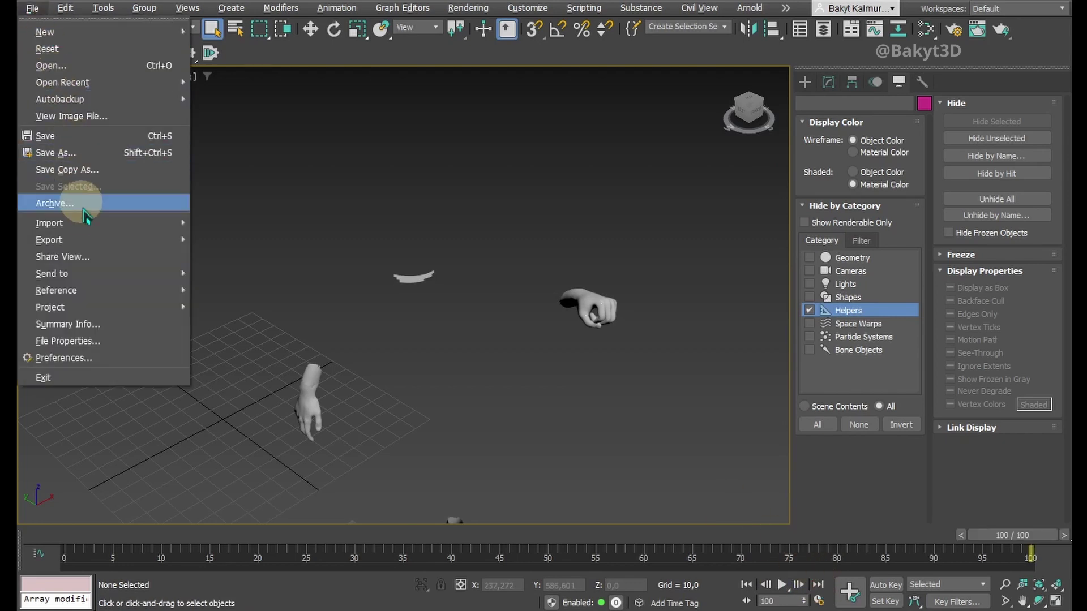
pyautogui.click(99, 224)
pyautogui.click(229, 223)
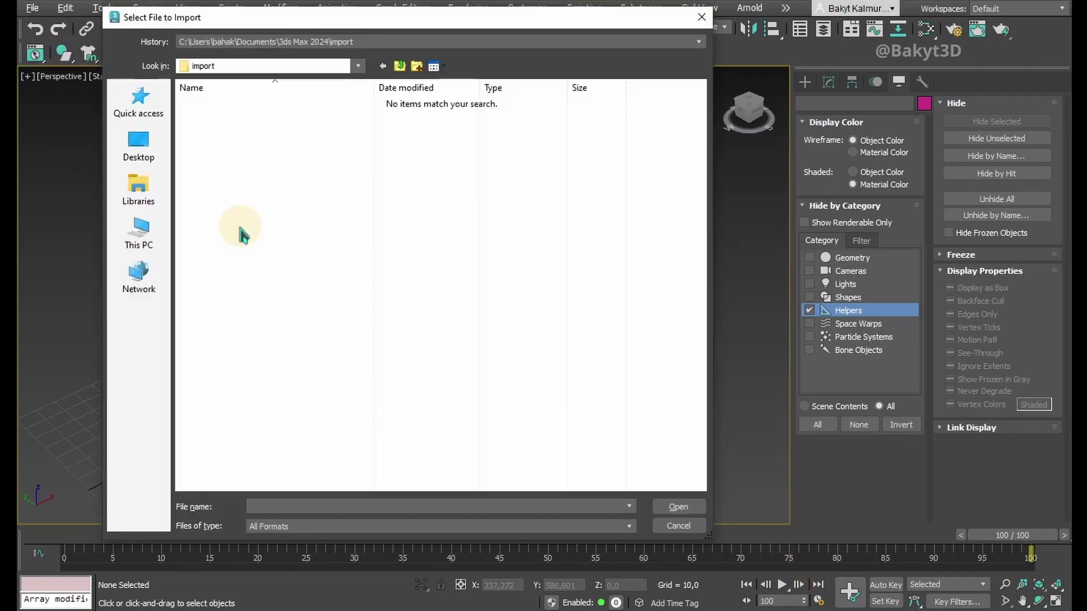
pyautogui.doubleClick(269, 103)
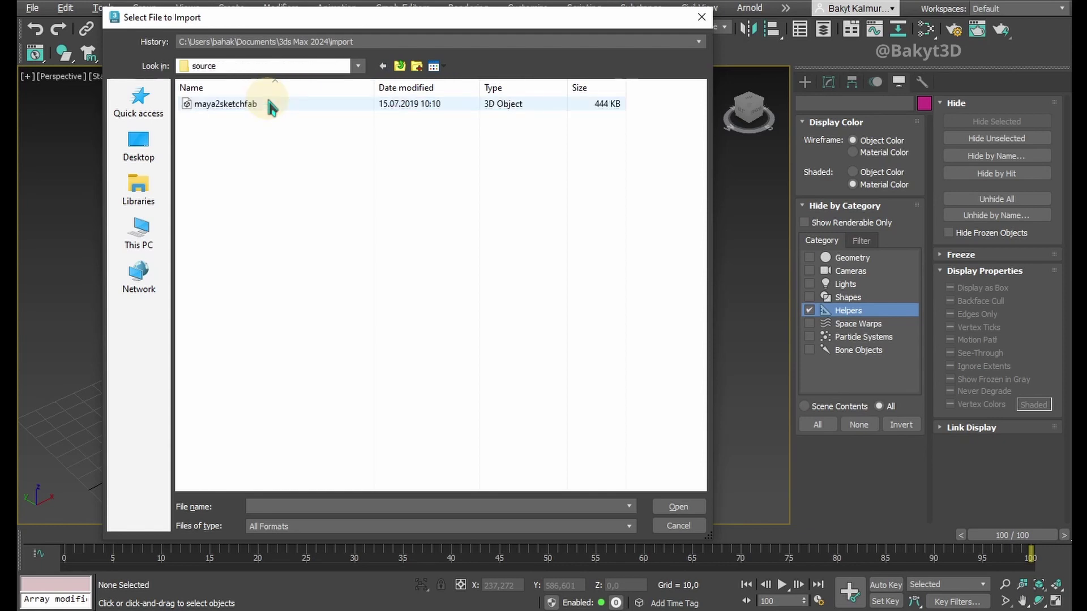
pyautogui.click(252, 104)
pyautogui.doubleClick(253, 105)
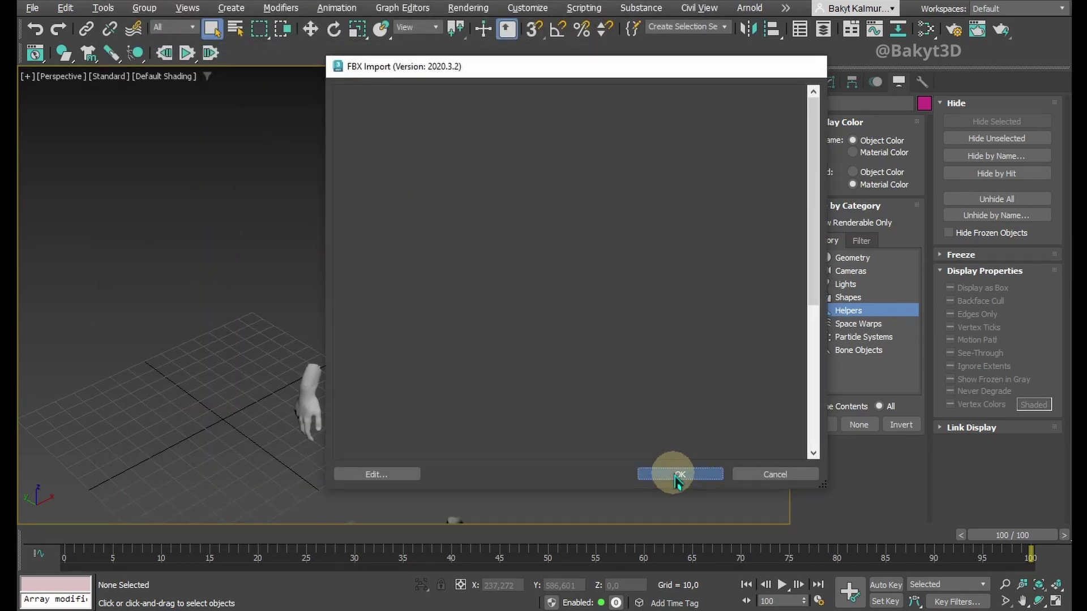
pyautogui.click(674, 475)
# Move the imported lantern up to the raised fist in the Left view.
pyautogui.scroll(-3, 654, 444)
pyautogui.moveTo(655, 439); pyautogui.dragTo(306, 312, button='middle')
pyautogui.scroll(-4, 300, 300)
pyautogui.moveTo(274, 289); pyautogui.dragTo(321, 375)
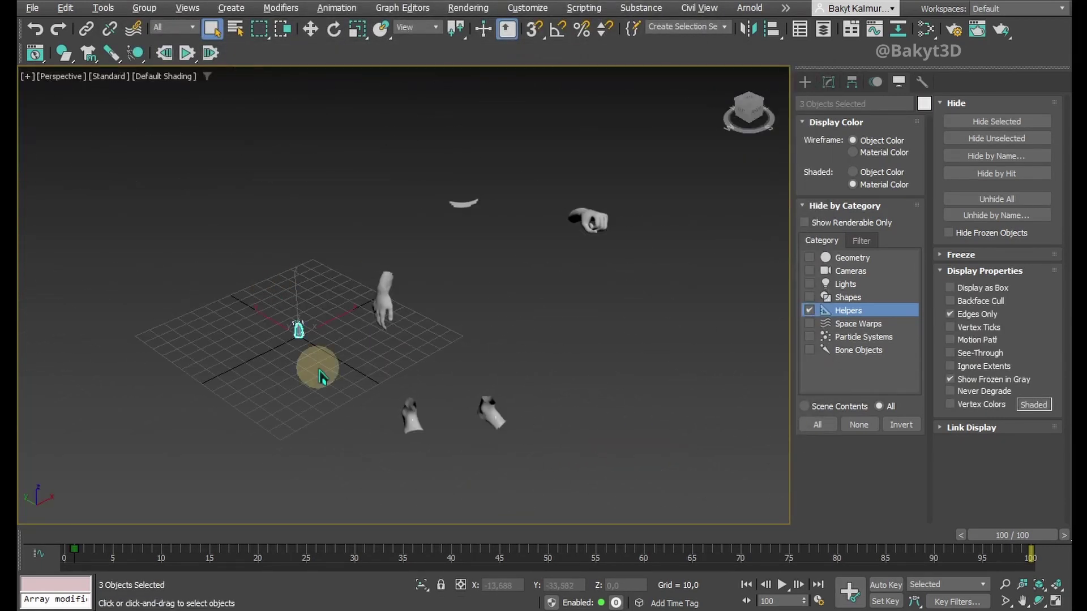
pyautogui.press('l')
pyautogui.press('w')
pyautogui.moveTo(408, 461); pyautogui.dragTo(609, 344)
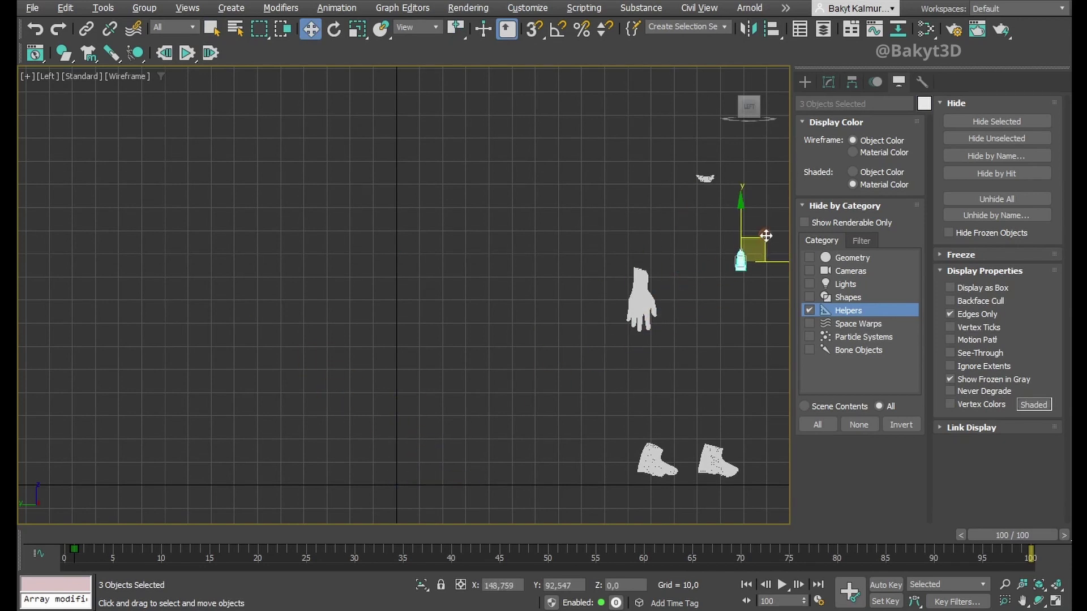
pyautogui.moveTo(710, 329); pyautogui.dragTo(249, 327, button='middle')
pyautogui.moveTo(279, 271); pyautogui.dragTo(368, 207)
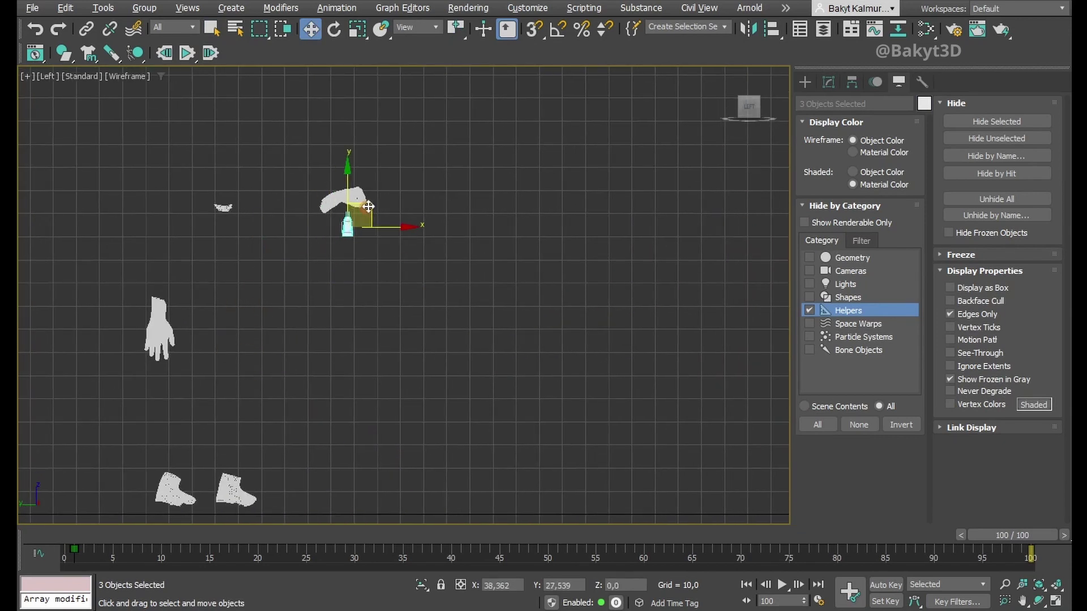
# Scale the lantern up uniformly with a numeric percentage offset so its size suits the hand.
pyautogui.click(360, 33)
pyautogui.rightClick(361, 34)
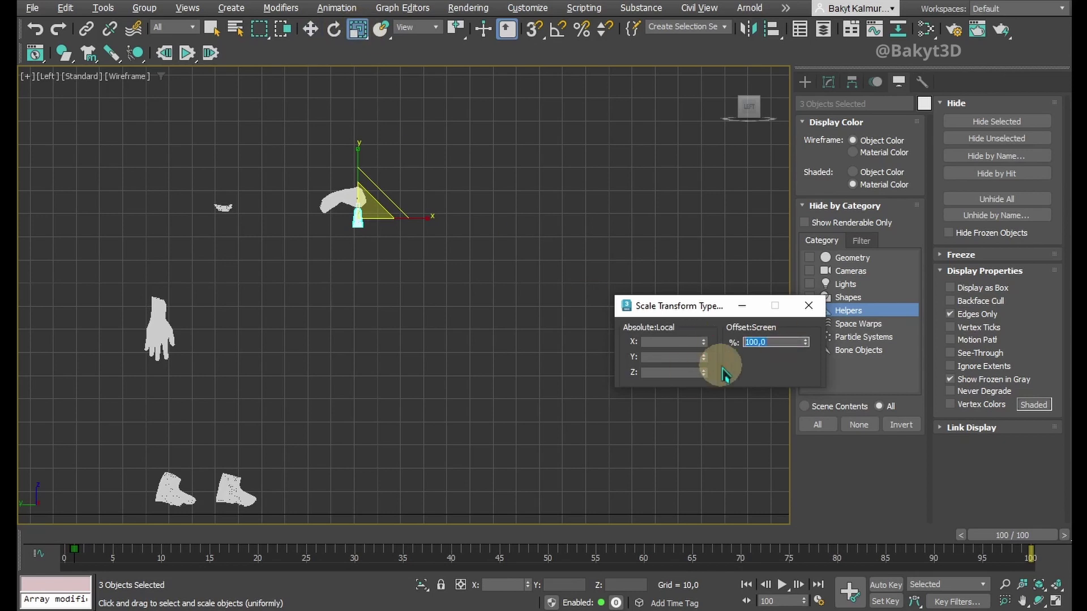
pyautogui.click(809, 307)
# Position the enlarged lantern in the Left and Front views so its handle hangs from the fist.
pyautogui.click(309, 33)
pyautogui.moveTo(359, 158); pyautogui.dragTo(360, 195)
pyautogui.press('f')
pyautogui.moveTo(443, 245); pyautogui.dragTo(474, 230)
pyautogui.moveTo(428, 176); pyautogui.dragTo(432, 177)
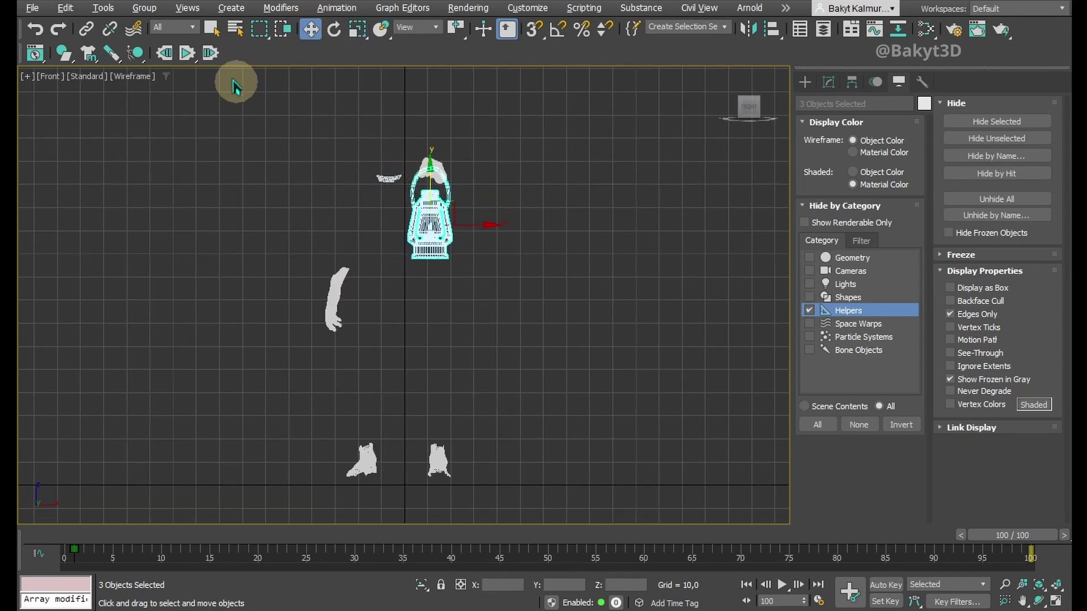
# Group the three selected lantern objects under the name lantern.
pyautogui.click(145, 8)
pyautogui.click(148, 24)
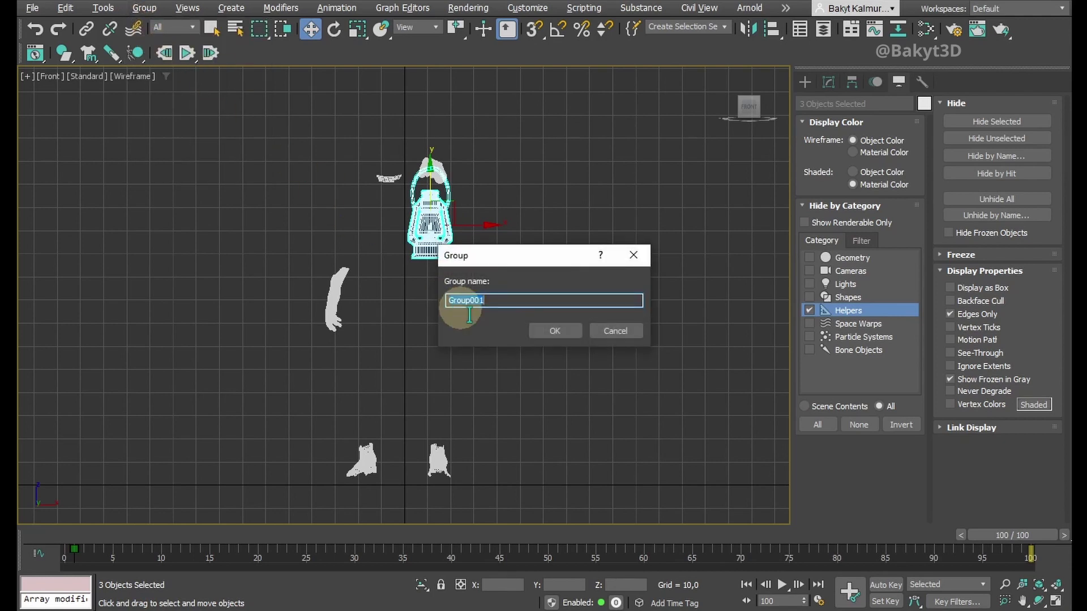
pyautogui.click(562, 336)
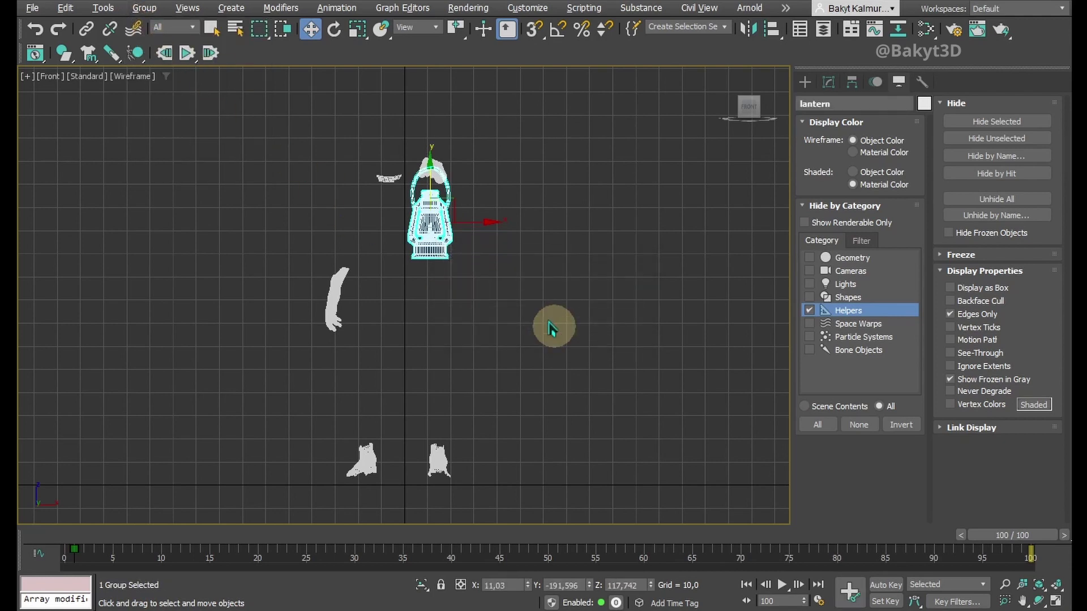
# Create a tube beside the fist in the Left view, about 2.238 and 1.305 in radius, with 1 height segment and 8 sides.
pyautogui.press('z')
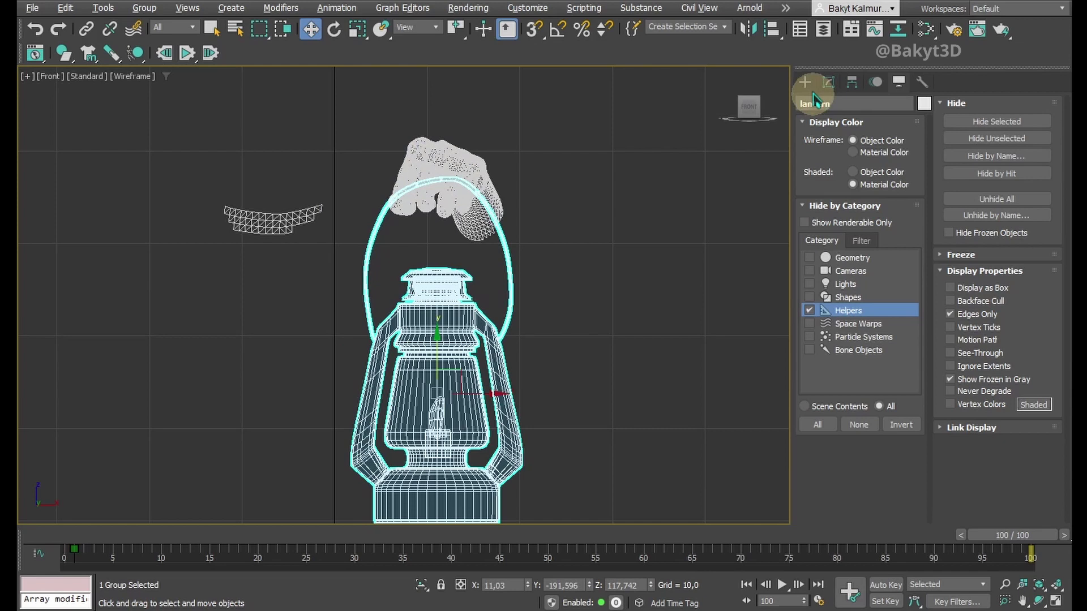
pyautogui.click(806, 84)
pyautogui.click(898, 216)
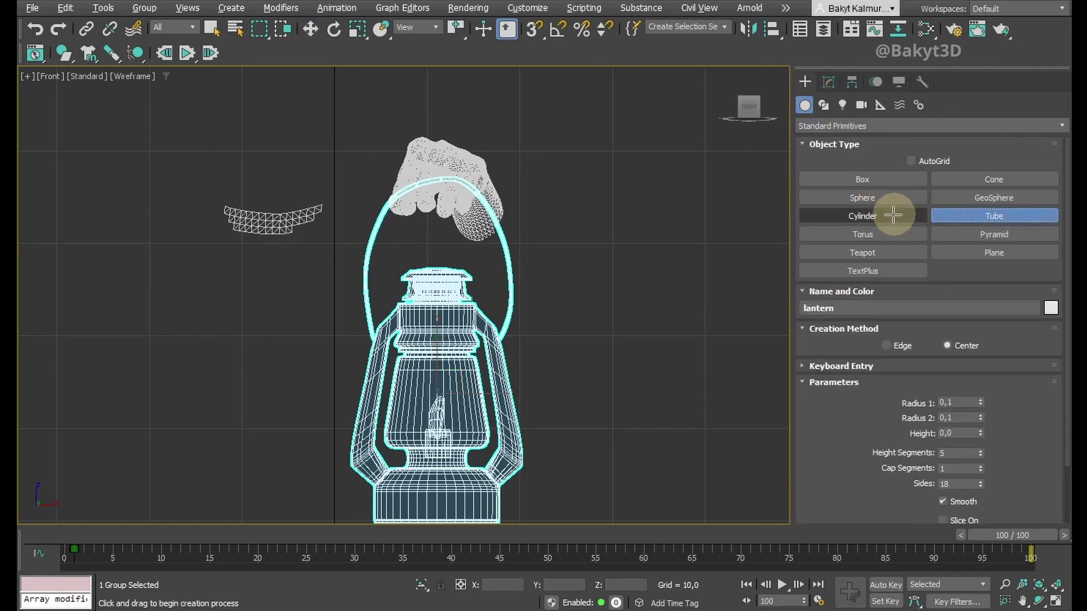
pyautogui.press('l')
pyautogui.moveTo(357, 151); pyautogui.dragTo(365, 163)
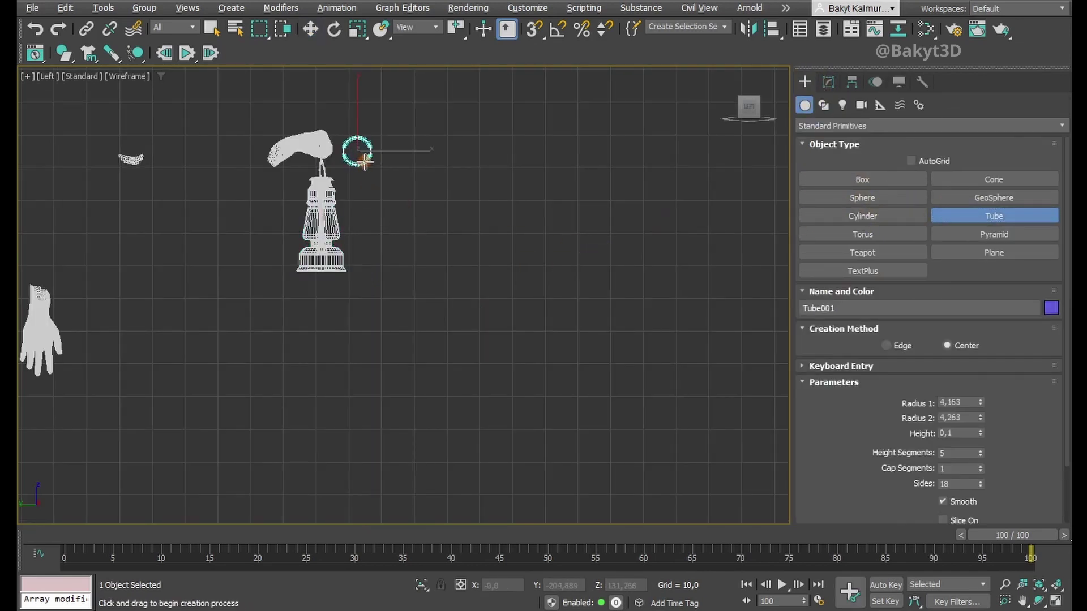
pyautogui.click(363, 166)
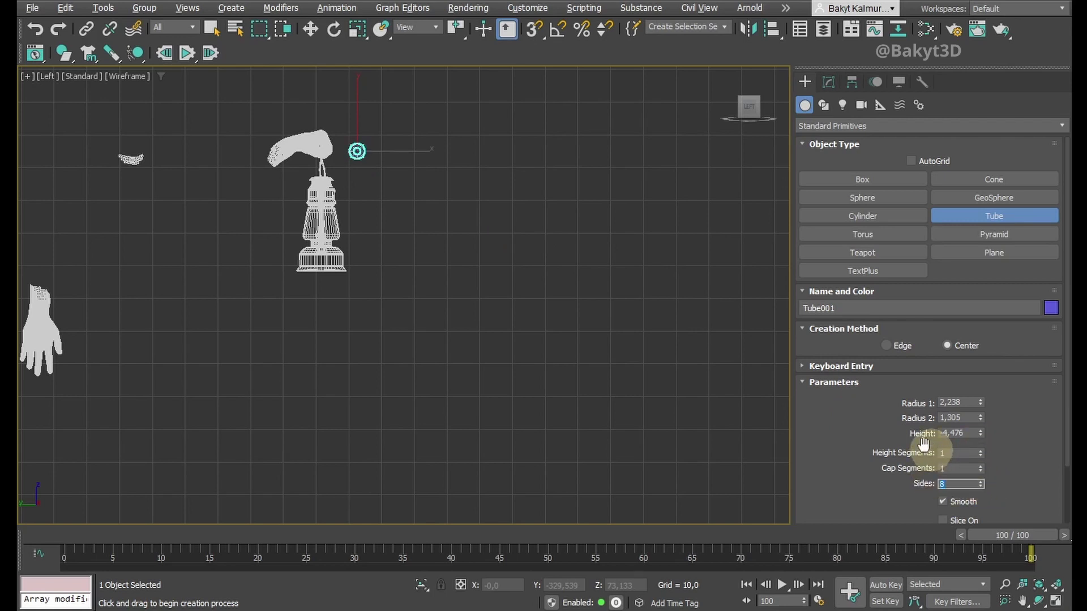
# Move the tube onto the middle of the closed fist in the Left view.
pyautogui.click(311, 29)
pyautogui.scroll(5, 304, 161)
pyautogui.moveTo(304, 163); pyautogui.dragTo(407, 323, button='middle')
pyautogui.moveTo(518, 248); pyautogui.dragTo(376, 227)
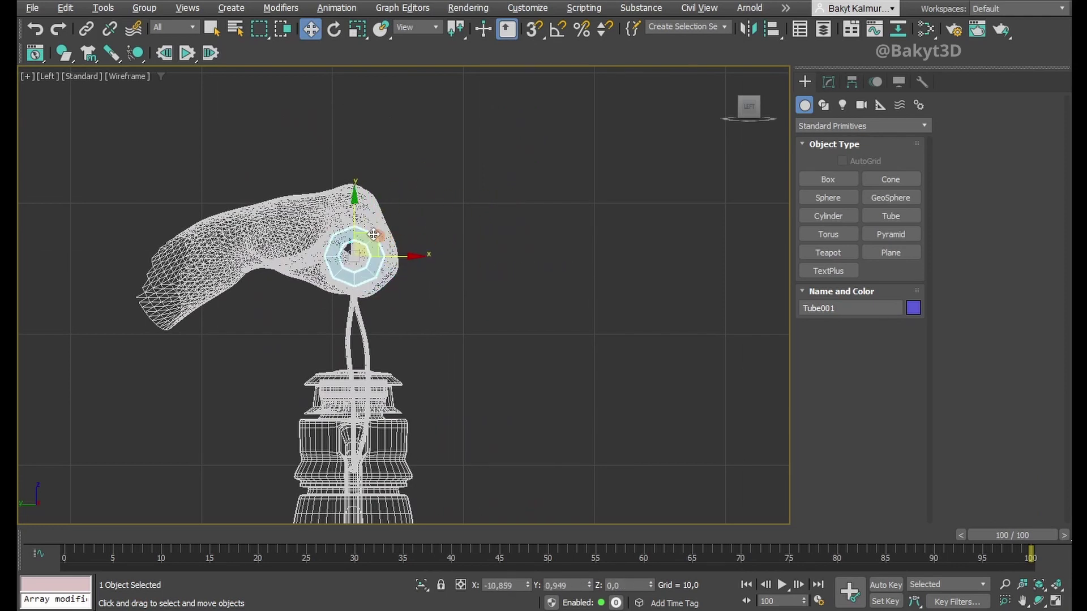
# Set the tube's radii to about 2.137 and 1.174, and move it along X into the fist in the Front view.
pyautogui.click(825, 85)
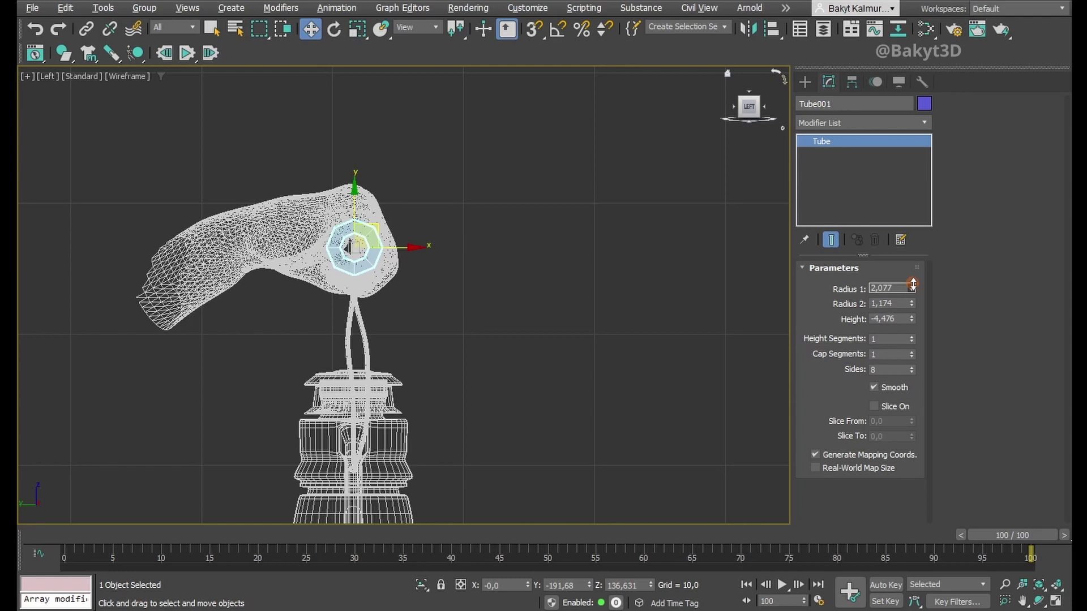
pyautogui.moveTo(913, 284); pyautogui.dragTo(913, 280)
pyautogui.press('f')
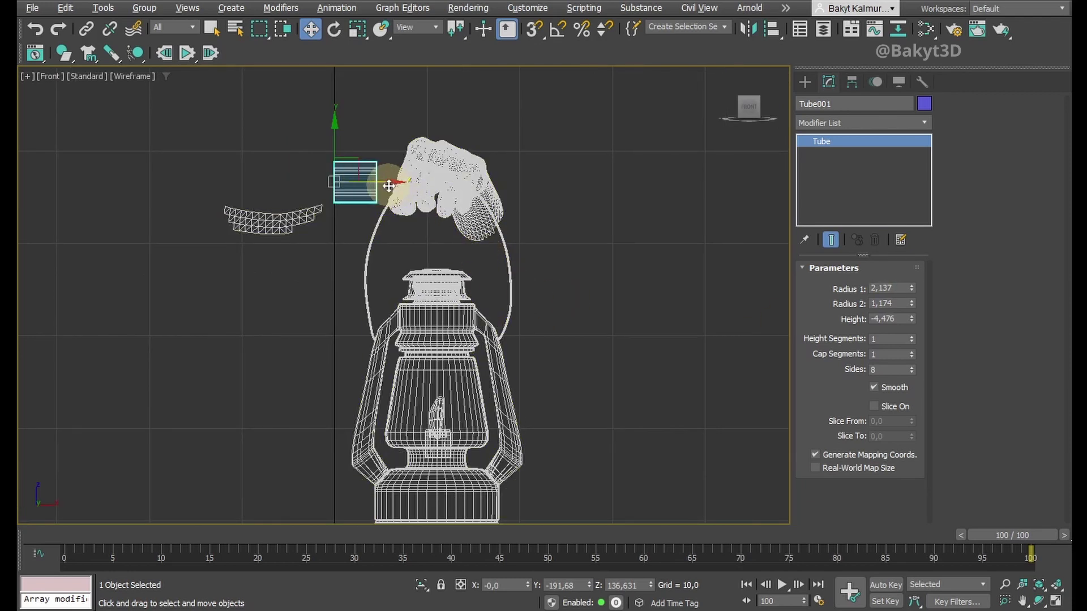
pyautogui.moveTo(385, 182); pyautogui.dragTo(470, 182)
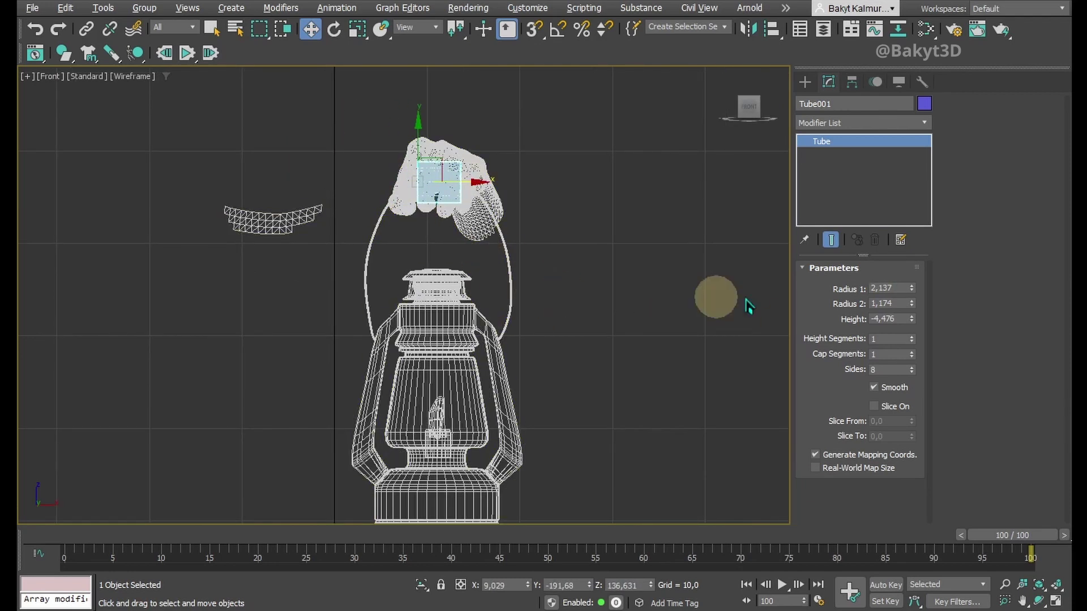
# Create a torus over the lantern's handle in the Front view, with radii of about 4.812 and 2.279.
pyautogui.click(807, 83)
pyautogui.click(830, 236)
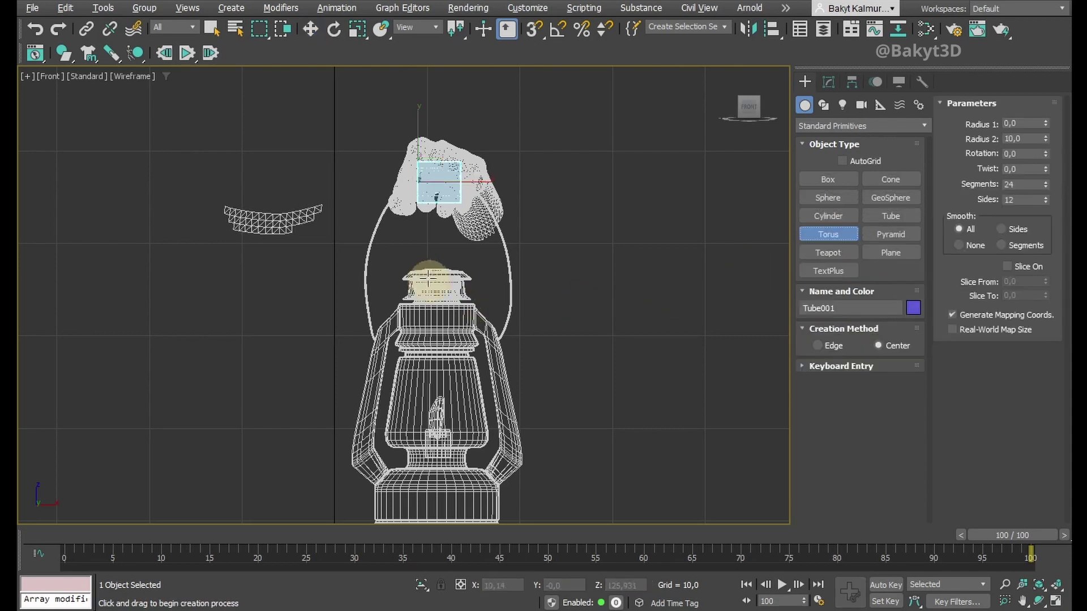
pyautogui.moveTo(428, 261); pyautogui.dragTo(480, 300)
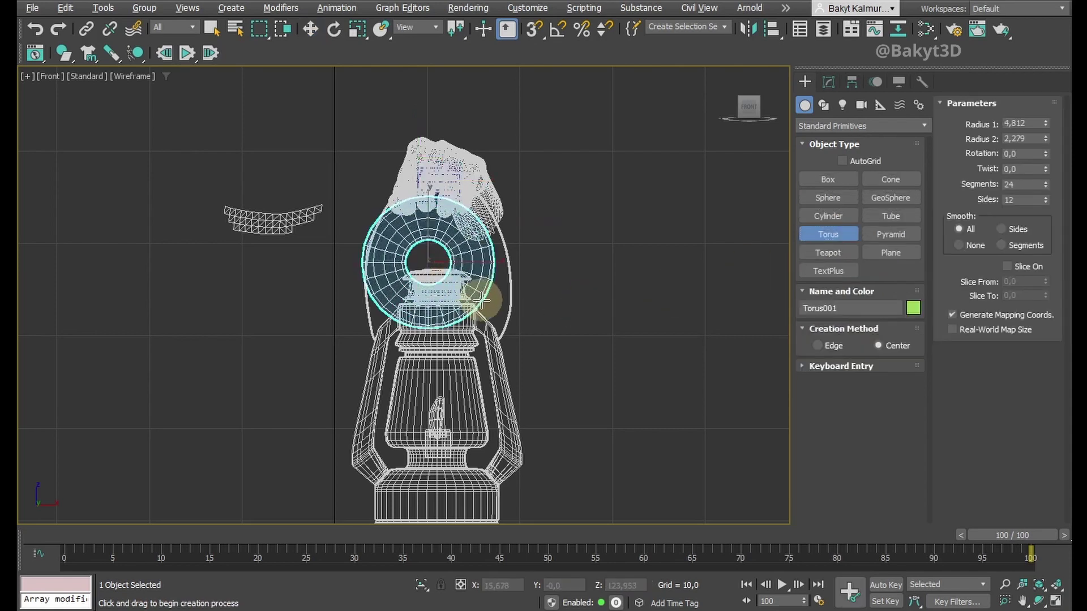
# Set the torus to 8 segments and 6 sides, with Radius 1 about 10.876 and Radius 2 about 0.547.
pyautogui.click(828, 82)
pyautogui.moveTo(907, 348); pyautogui.dragTo(907, 355)
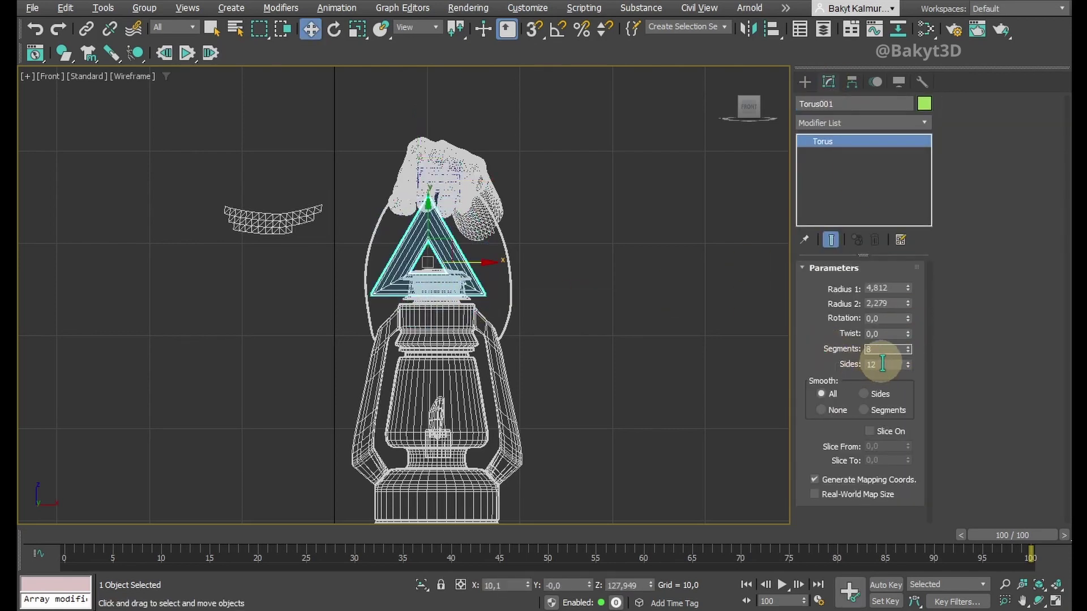
pyautogui.press('Tab')
pyautogui.moveTo(908, 290); pyautogui.dragTo(915, 195)
pyautogui.moveTo(908, 304); pyautogui.dragTo(909, 330)
# Enable a 2.5-degree angle snap and rotate the torus in the Front view so a flat segment lies on top.
pyautogui.rightClick(557, 32)
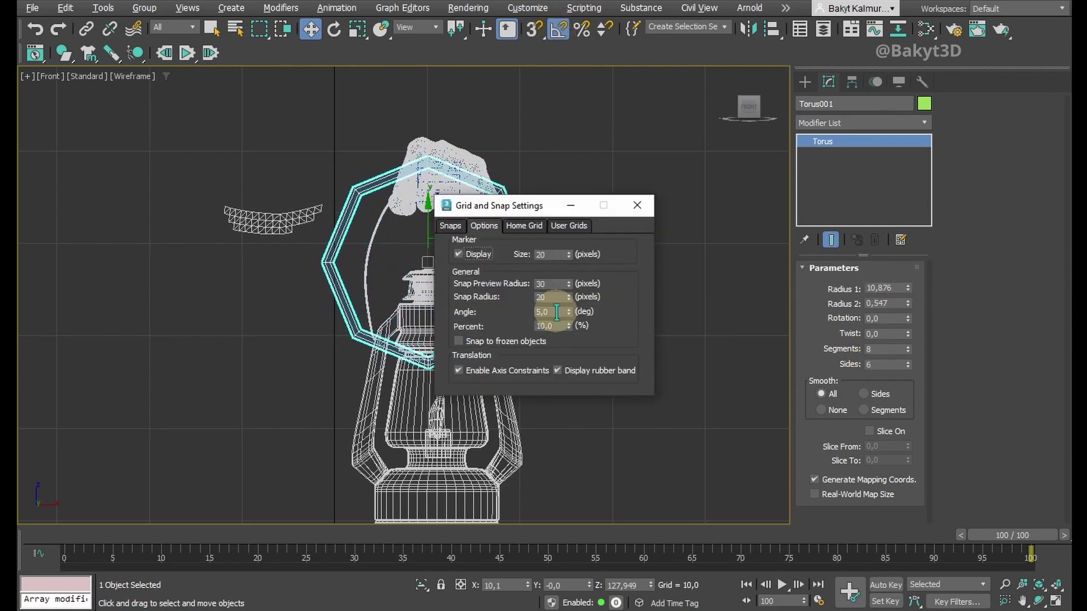
pyautogui.click(636, 205)
pyautogui.click(335, 29)
pyautogui.moveTo(483, 239); pyautogui.dragTo(506, 291)
# Fit the torus to the lantern's handle in the Front and Left views, with Radius 1 set to about 8.808.
pyautogui.click(311, 29)
pyautogui.scroll(2, 385, 184)
pyautogui.moveTo(461, 251); pyautogui.dragTo(458, 263)
pyautogui.moveTo(908, 289); pyautogui.dragTo(908, 306)
pyautogui.moveTo(463, 262); pyautogui.dragTo(463, 242)
pyautogui.moveTo(908, 288); pyautogui.dragTo(908, 293)
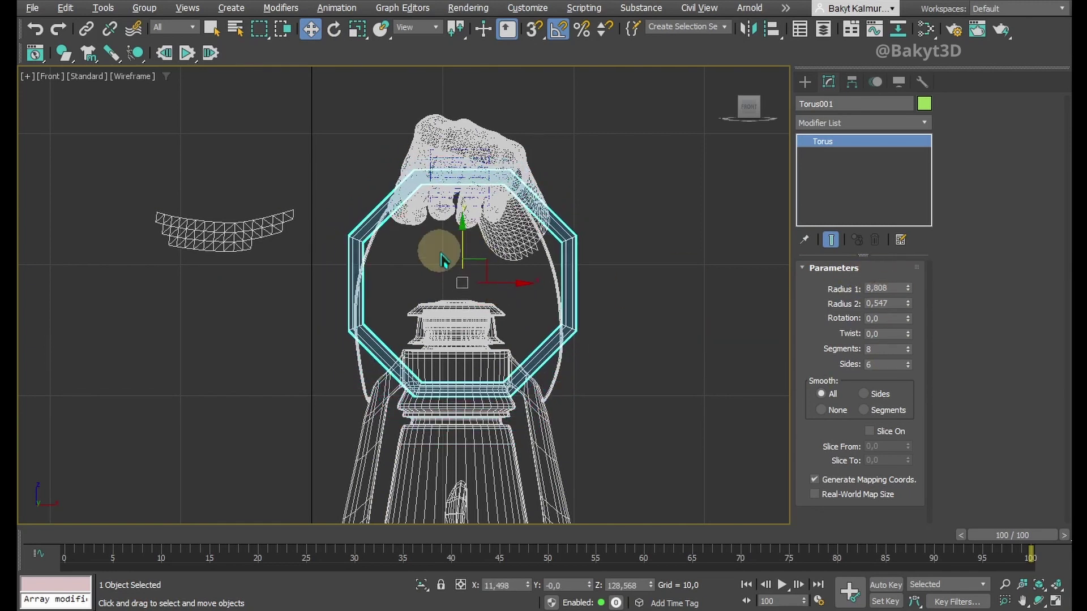
pyautogui.press('l')
# Create a cone over the lantern in the Top view, about 5.711 and 2.645 in radius and 7.146 high.
pyautogui.press('t')
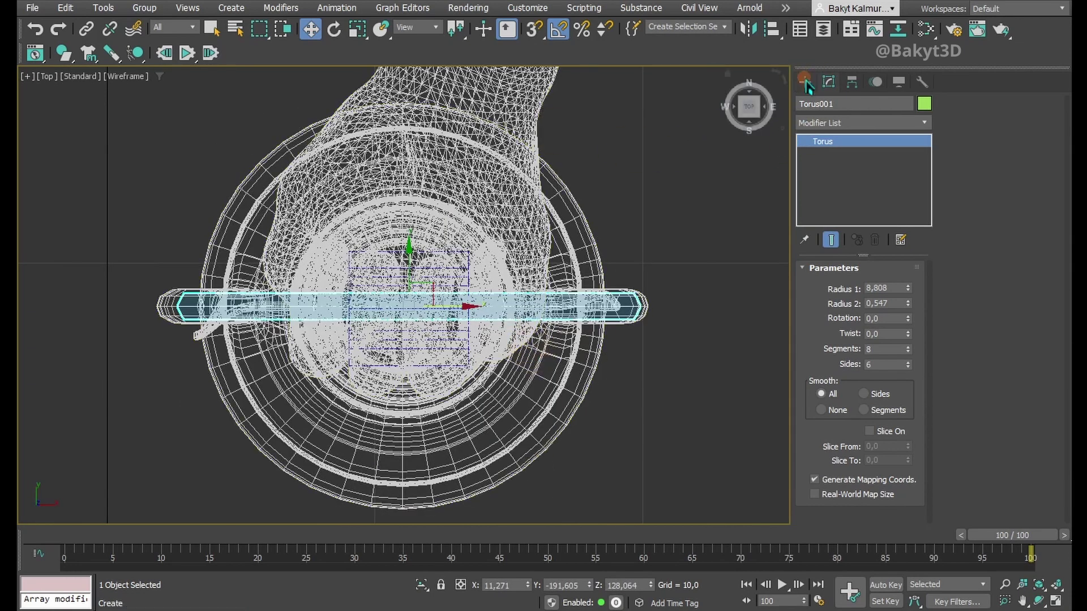
pyautogui.click(804, 82)
pyautogui.click(827, 179)
pyautogui.click(892, 182)
pyautogui.moveTo(404, 363); pyautogui.dragTo(512, 471)
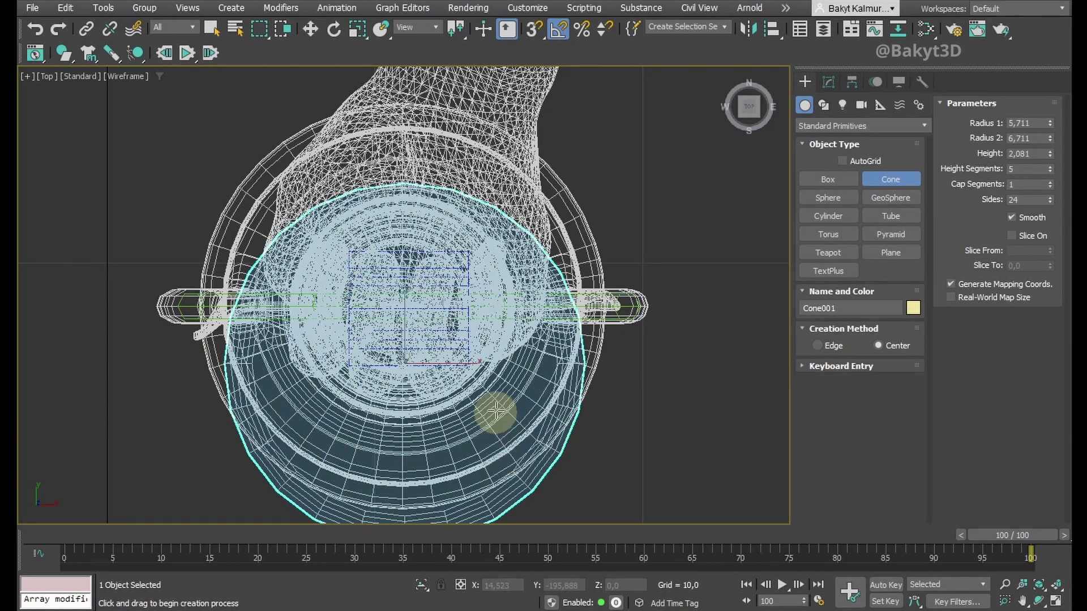
pyautogui.click(474, 355)
# Set the cone to 1 height segment and 8 sides.
pyautogui.click(830, 83)
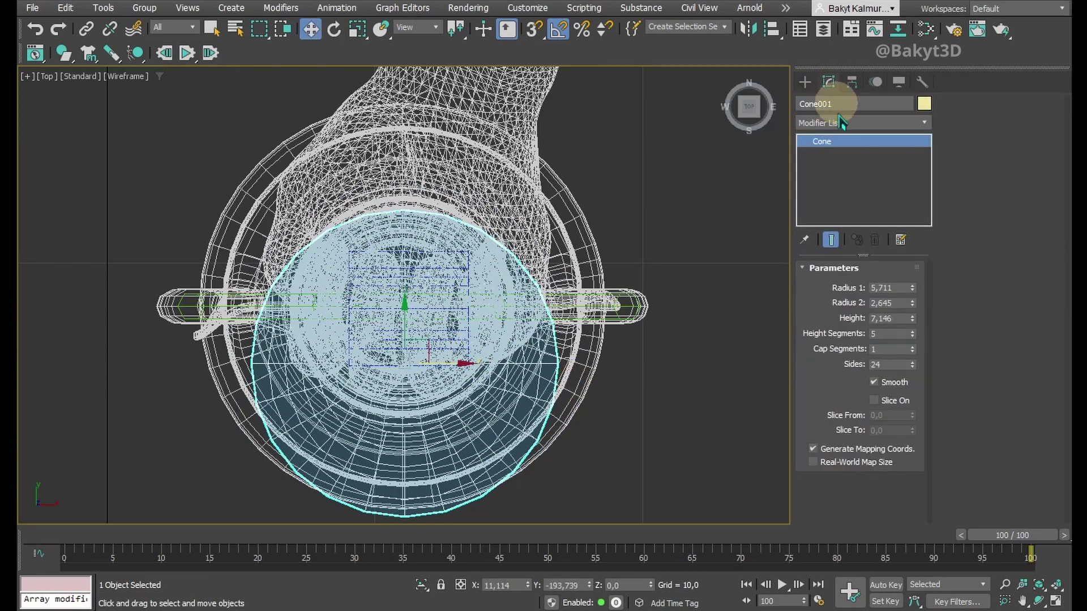
pyautogui.rightClick(914, 334)
pyautogui.rightClick(913, 365)
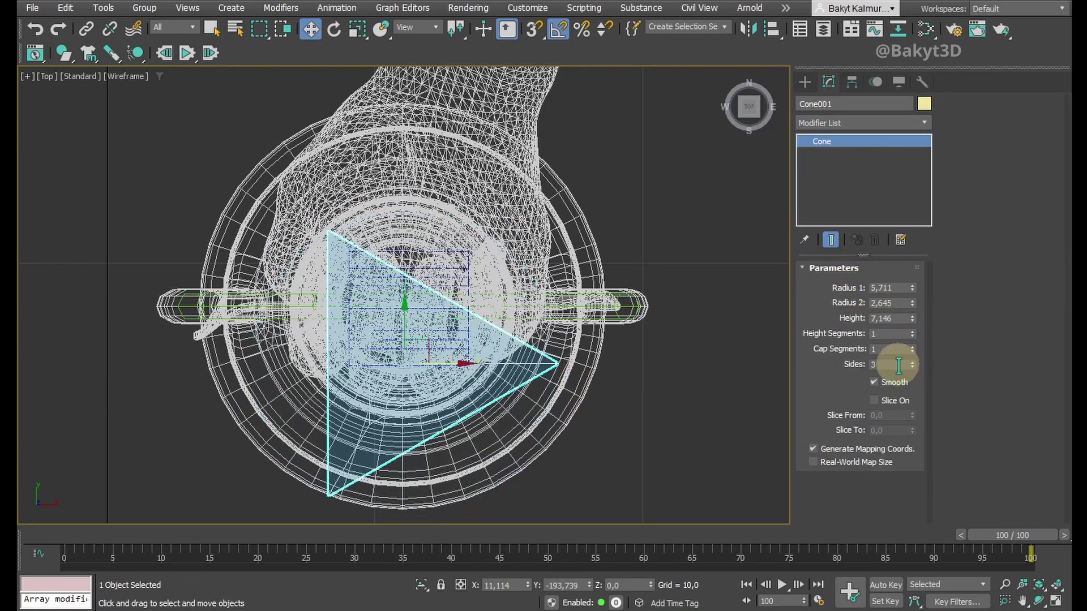
pyautogui.press('Return')
# Move the cone up onto the lantern's base in the Left view.
pyautogui.press('l')
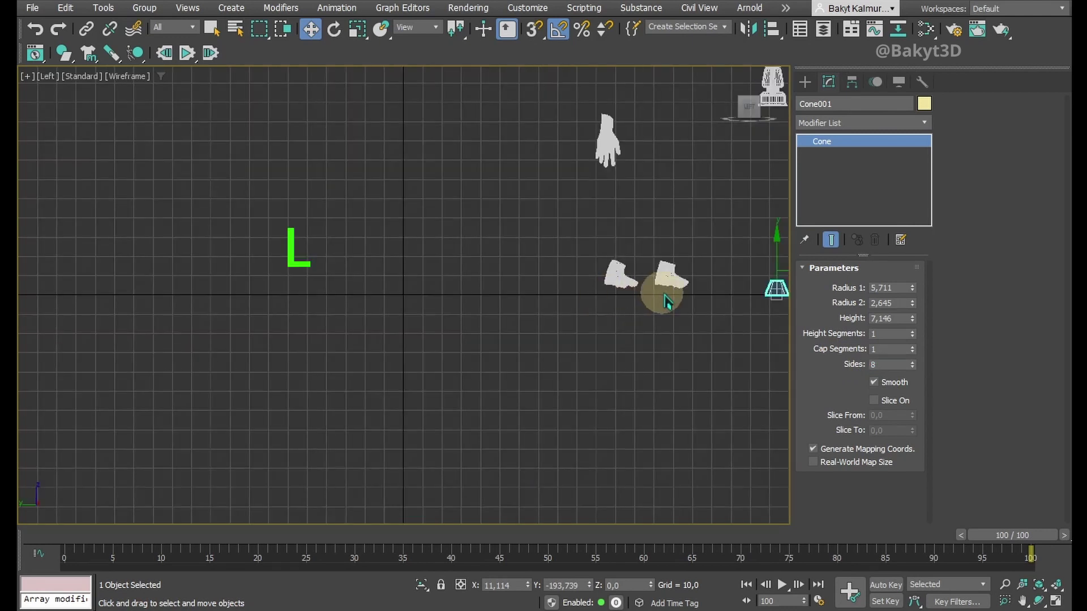
pyautogui.moveTo(727, 270); pyautogui.dragTo(525, 359, button='middle')
pyautogui.moveTo(574, 338); pyautogui.dragTo(552, 183)
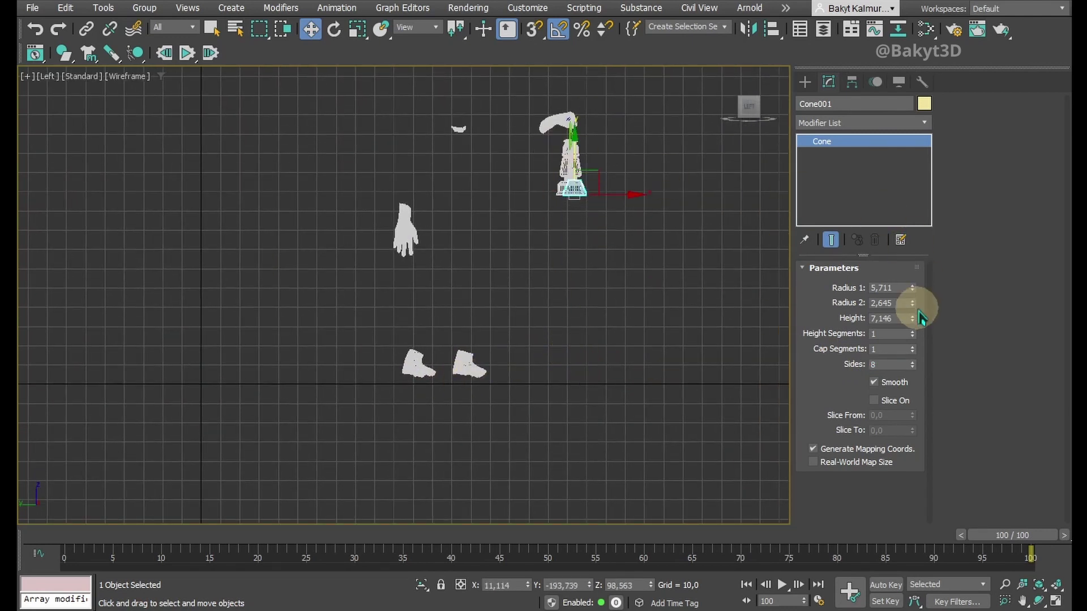
# Centre the cone on the lantern in the Left view with a height of about 26.798, and nudge the torus sideways in the Front view.
pyautogui.moveTo(623, 196); pyautogui.dragTo(619, 196)
pyautogui.press('f')
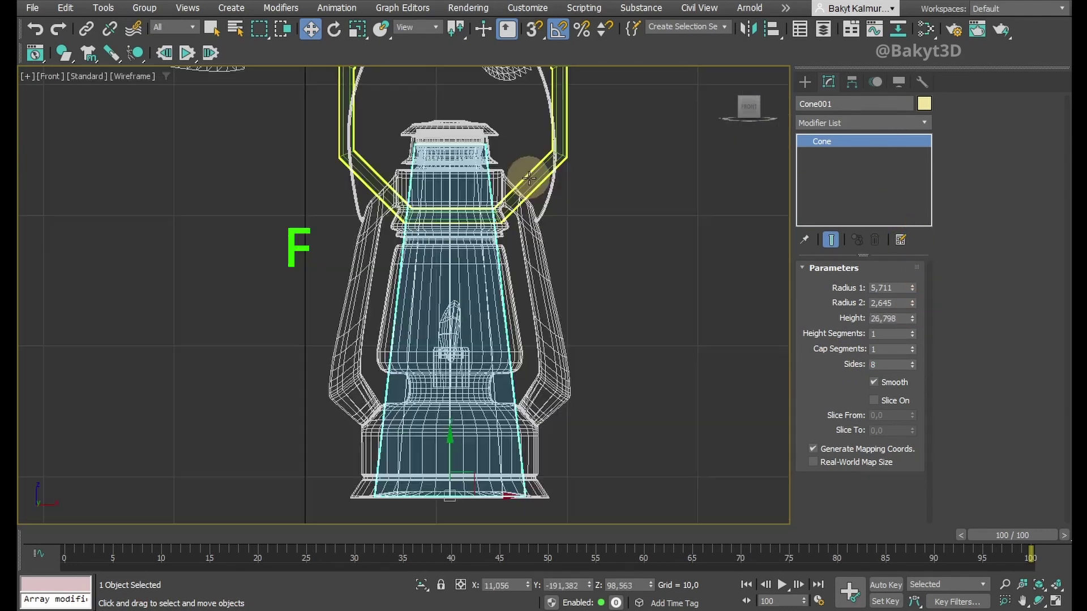
pyautogui.click(528, 178)
pyautogui.moveTo(492, 109); pyautogui.dragTo(490, 108)
# Hide the lantern group and the character's body mesh so that only the proxy shapes remain in the Front view.
pyautogui.click(544, 340)
pyautogui.rightClick(545, 338)
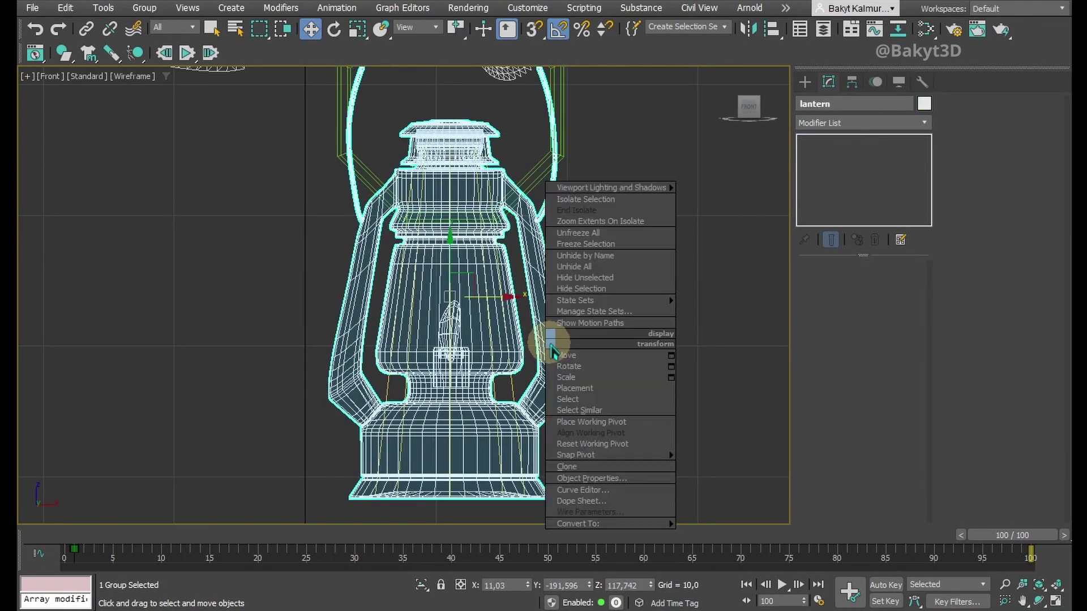
pyautogui.click(569, 289)
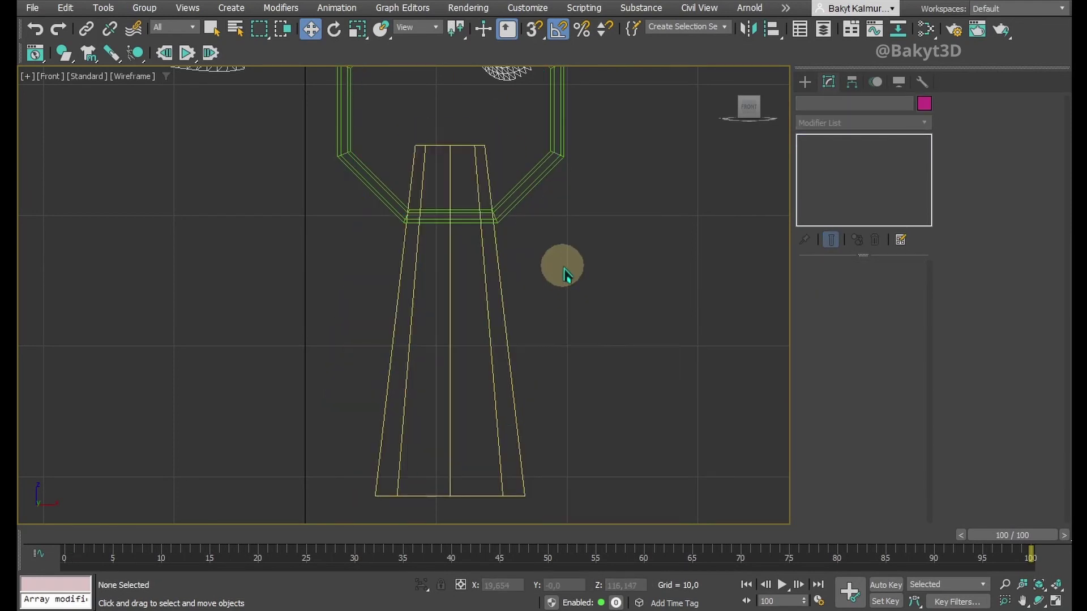
pyautogui.scroll(-3, 564, 275)
pyautogui.scroll(-2, 574, 250)
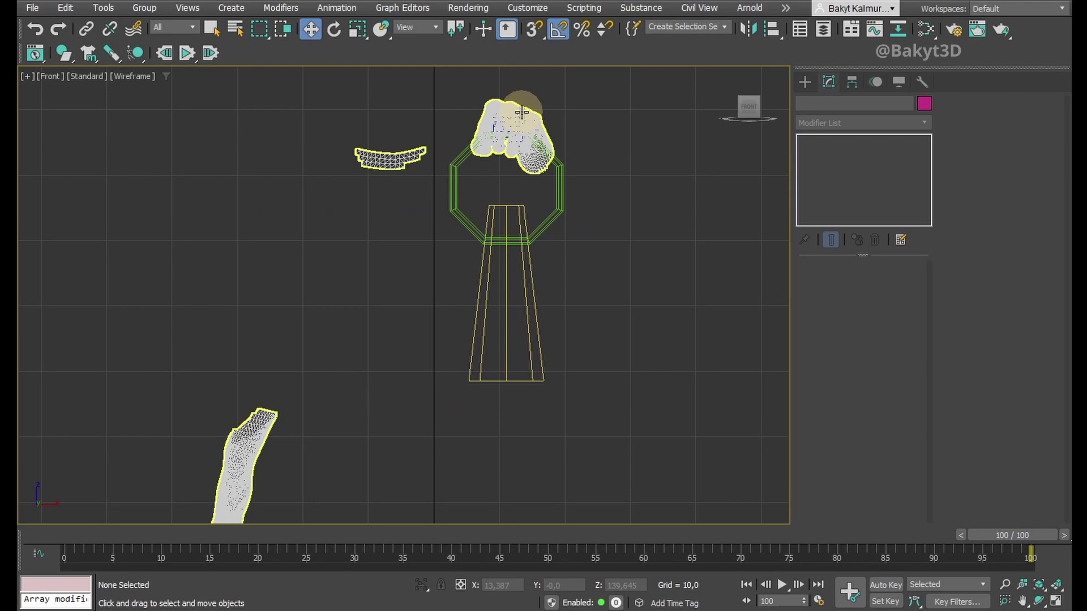
pyautogui.click(581, 163)
pyautogui.rightClick(619, 288)
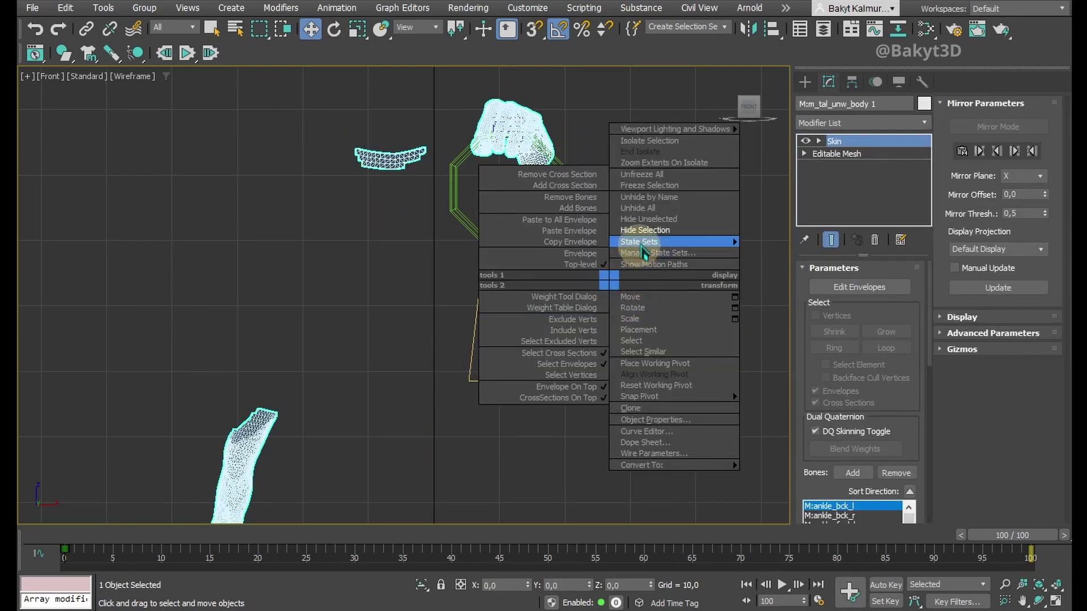
pyautogui.click(664, 253)
# Unhide the Helpers category and show the hand's skeleton with the proxy shapes in the Perspective view.
pyautogui.click(899, 81)
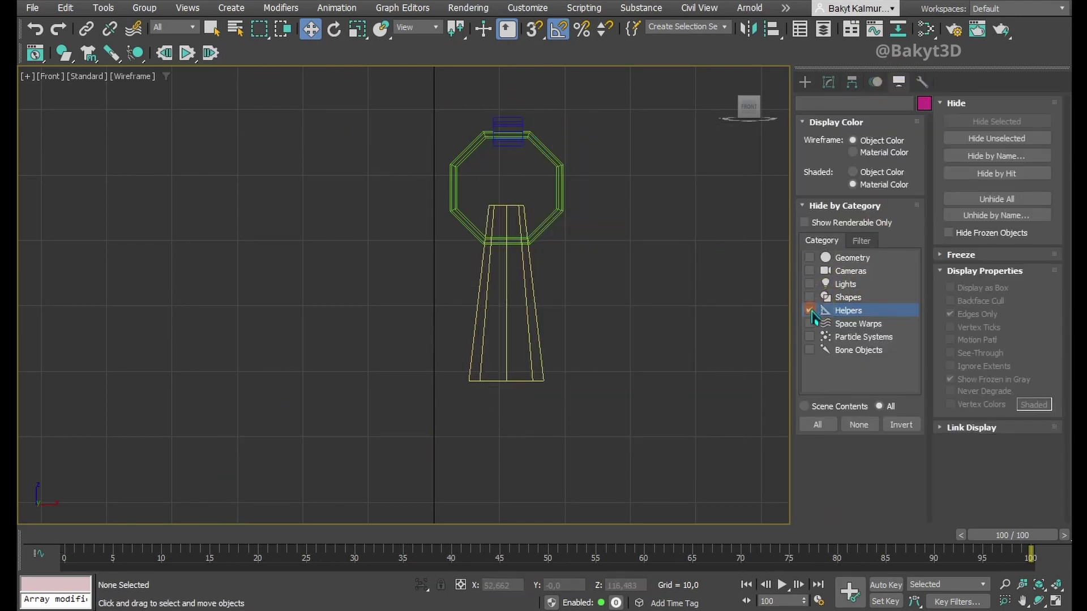
pyautogui.click(809, 310)
pyautogui.press('p')
pyautogui.scroll(3, 628, 223)
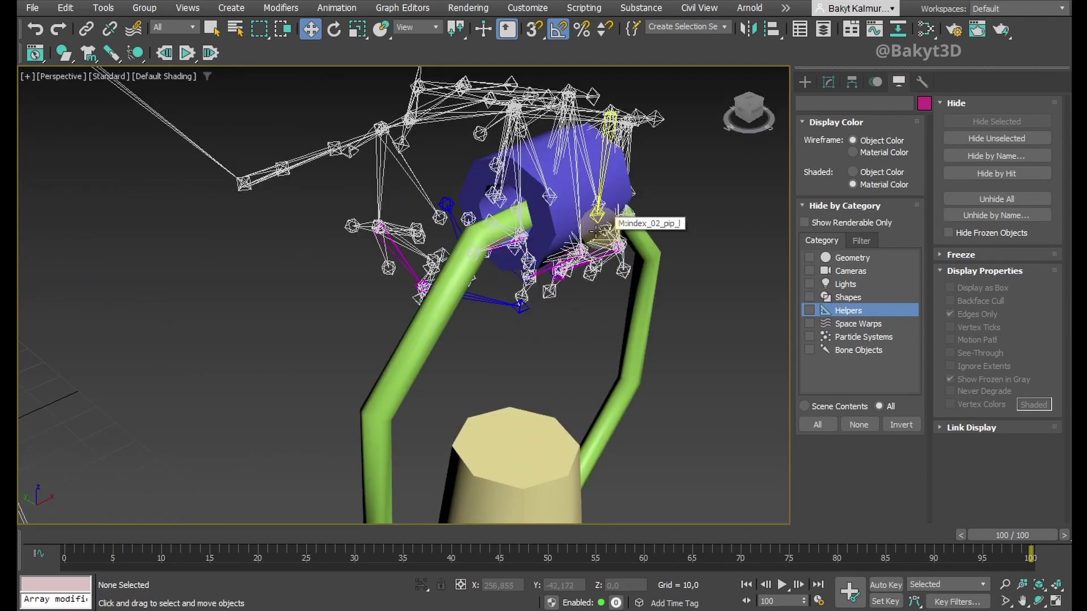
# Link the tube, torus and cone together to the bone of the character's raised left arm.
pyautogui.click(472, 178)
pyautogui.keyDown('ctrl'); pyautogui.click(399, 349); pyautogui.keyUp('ctrl')
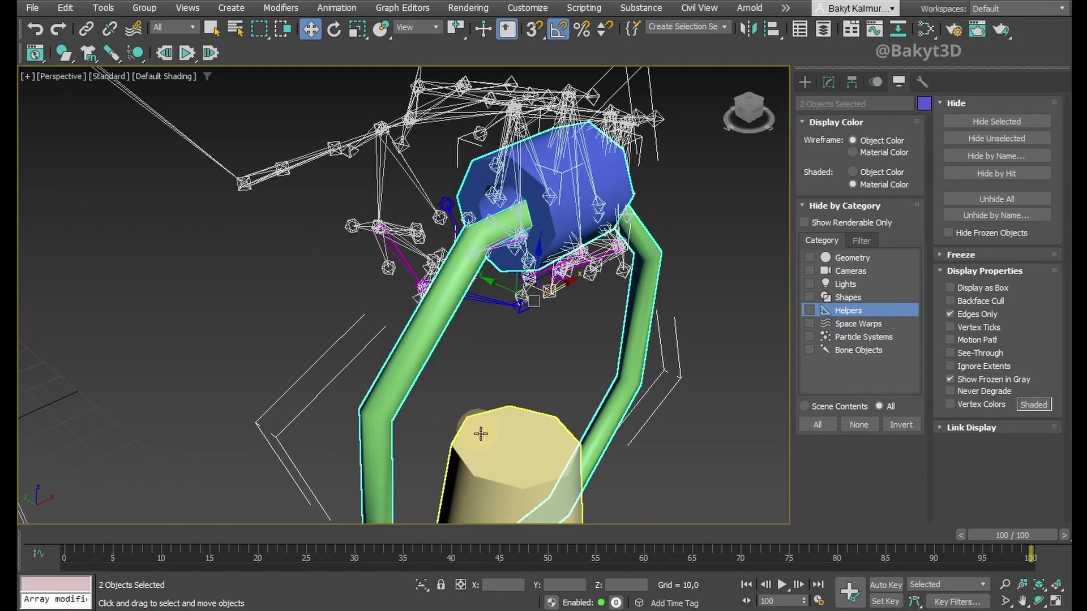
pyautogui.keyDown('ctrl'); pyautogui.click(479, 429); pyautogui.keyUp('ctrl')
pyautogui.scroll(-3, 492, 374)
pyautogui.click(85, 30)
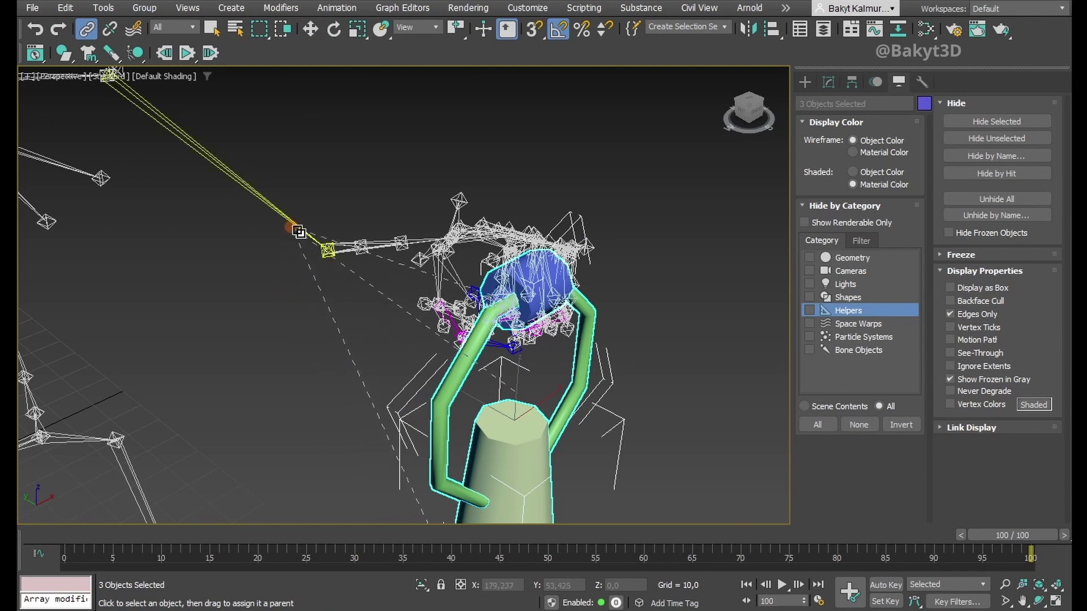
pyautogui.click(311, 29)
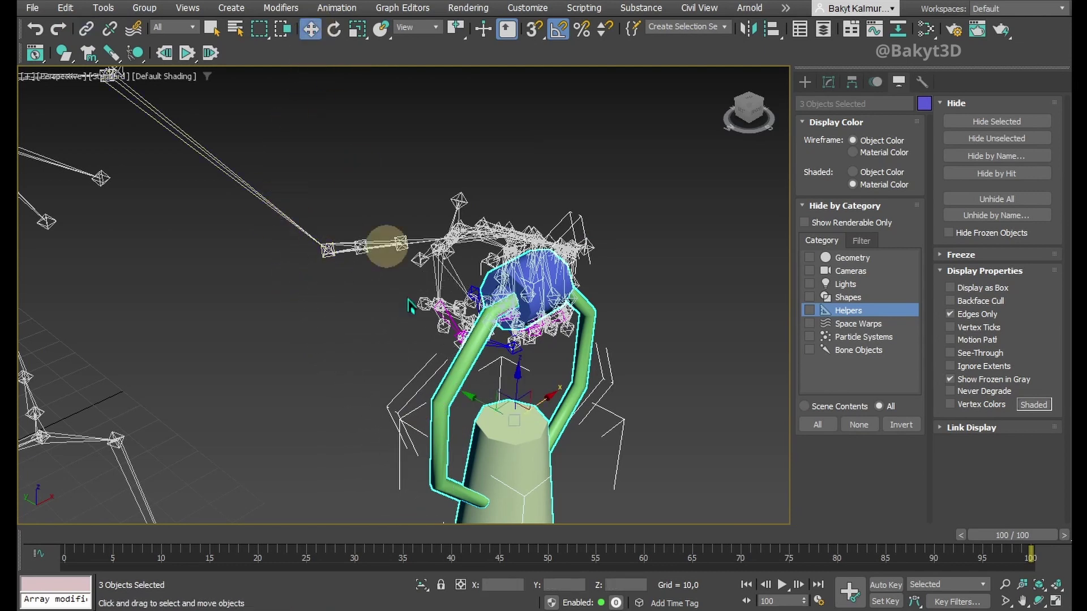
# Set the animation to frame 0 and bring the linked shapes at the hand into close view.
pyautogui.moveTo(1035, 537); pyautogui.dragTo(76, 535)
pyautogui.scroll(-5, 447, 387)
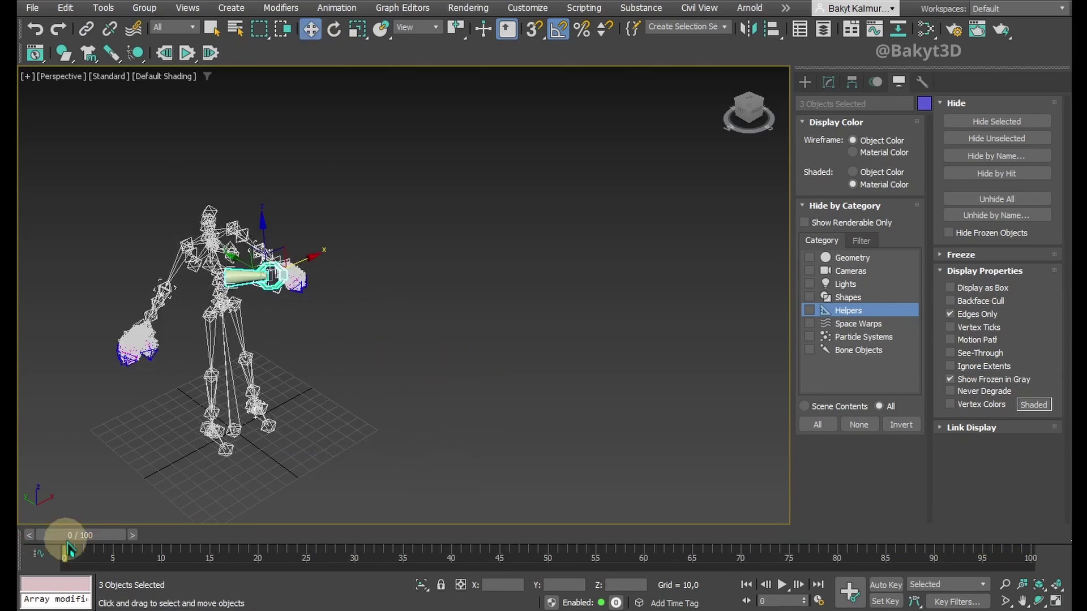
pyautogui.scroll(6, 248, 263)
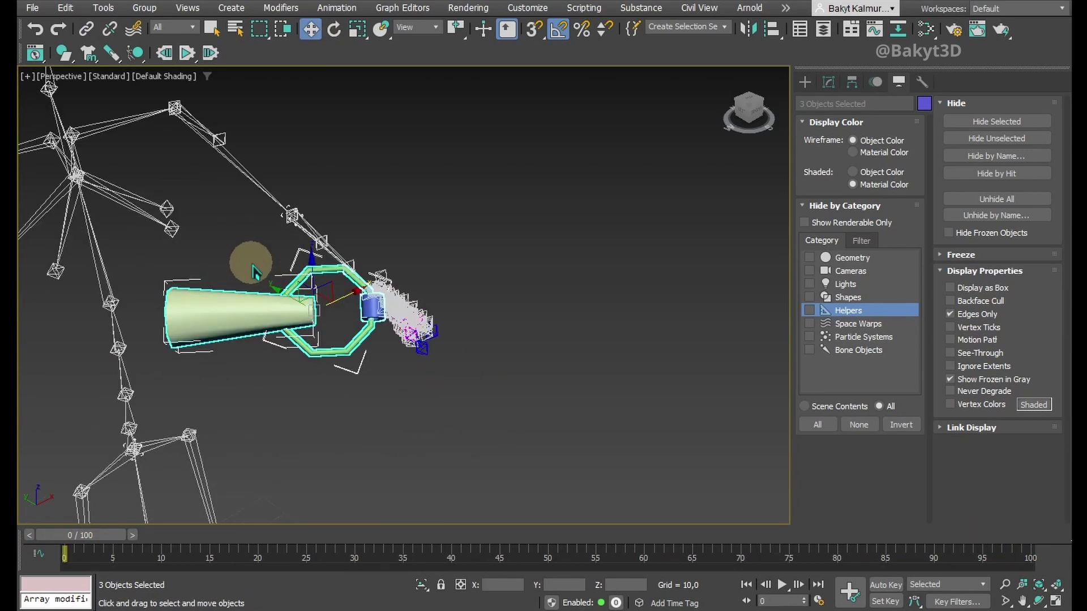
pyautogui.scroll(3, 349, 293)
pyautogui.scroll(2, 350, 294)
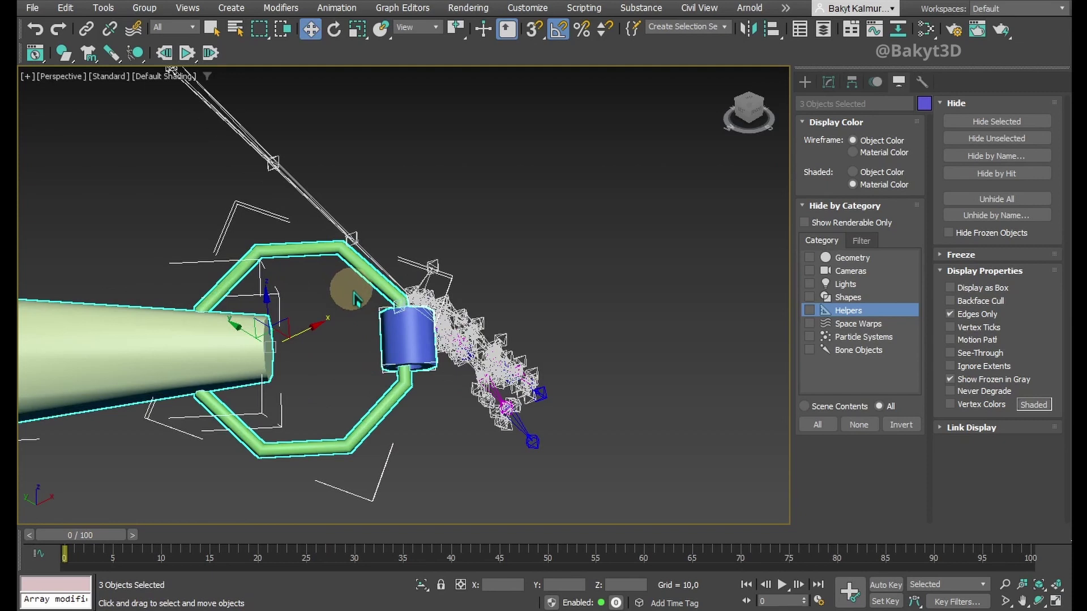
# Make the tube at the hand a kinematic MassFX rigid body.
pyautogui.click(453, 249)
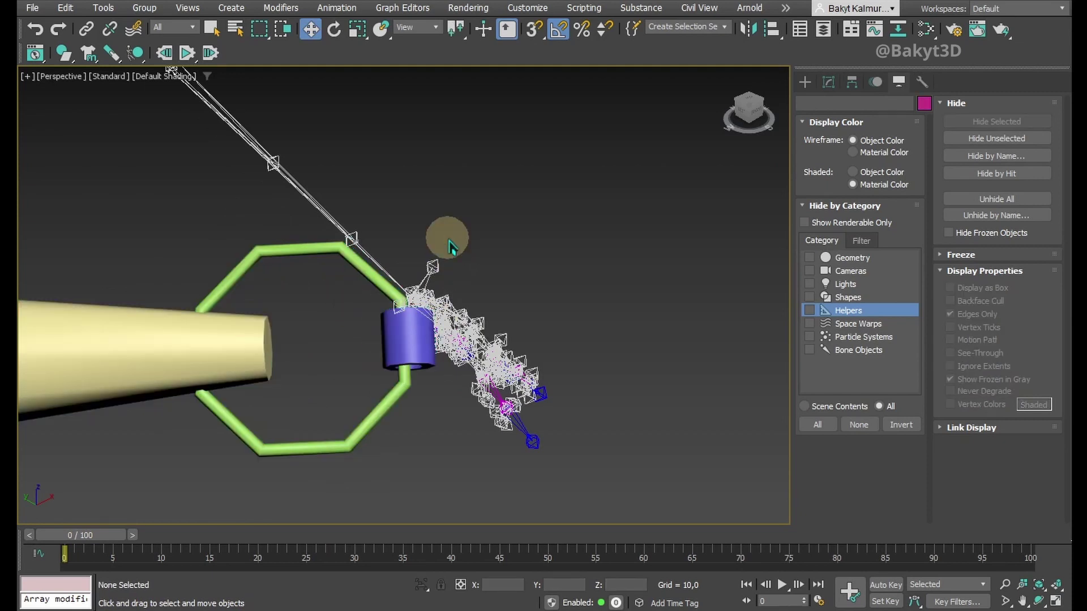
pyautogui.click(317, 210)
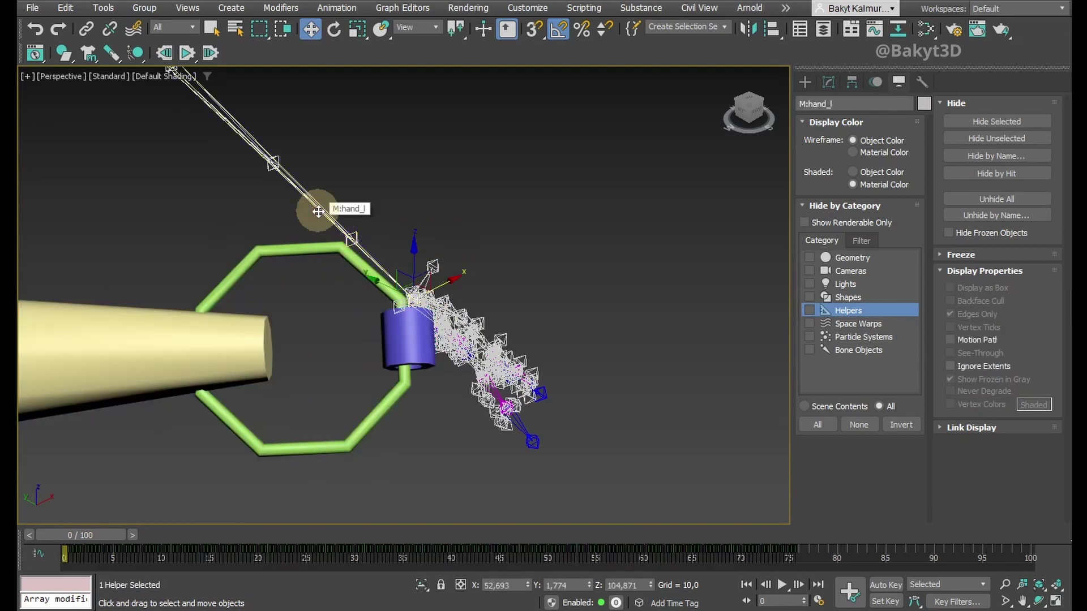
pyautogui.click(828, 85)
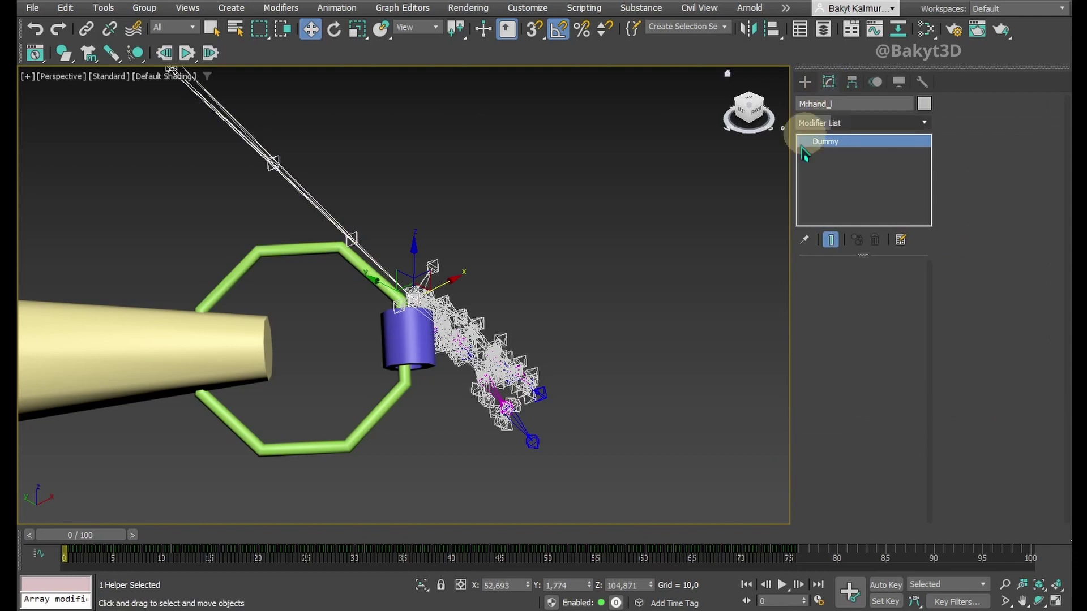
pyautogui.click(418, 352)
pyautogui.moveTo(71, 64); pyautogui.dragTo(85, 102)
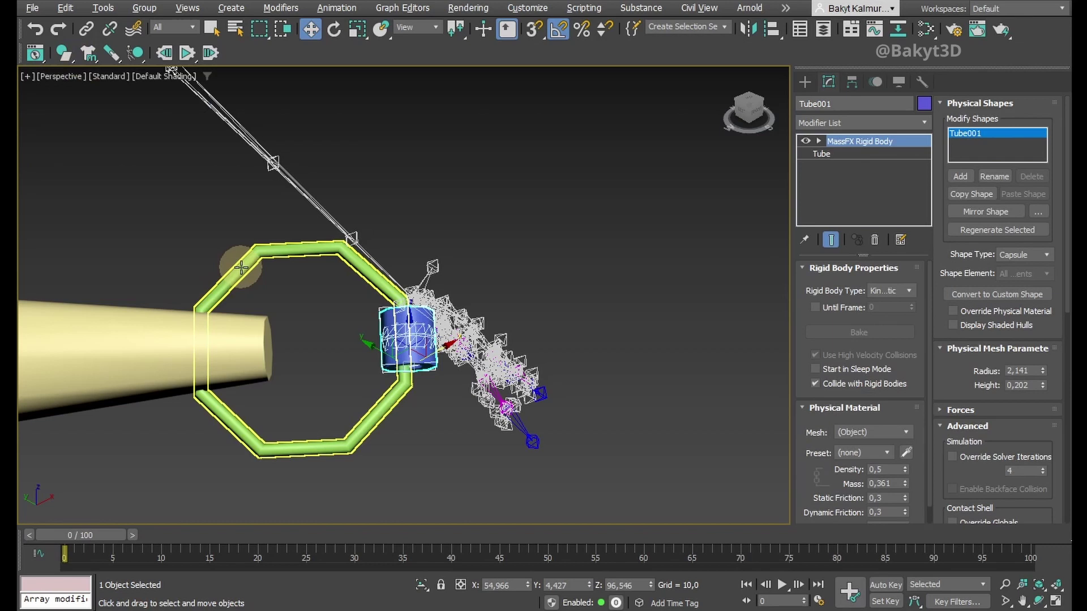
# Make the torus handle and the cone body dynamic MassFX rigid bodies.
pyautogui.click(236, 265)
pyautogui.moveTo(68, 61); pyautogui.dragTo(76, 88)
pyautogui.click(113, 328)
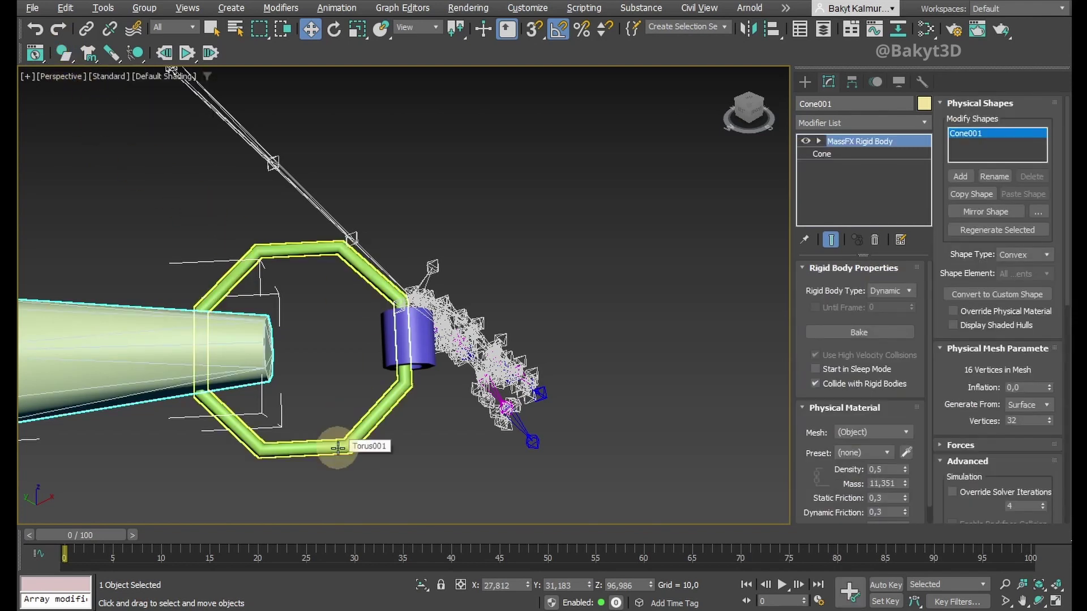
# Set the torus's physical shape type to Concave with Improve Fitting enabled and generate its collision mesh.
pyautogui.click(341, 443)
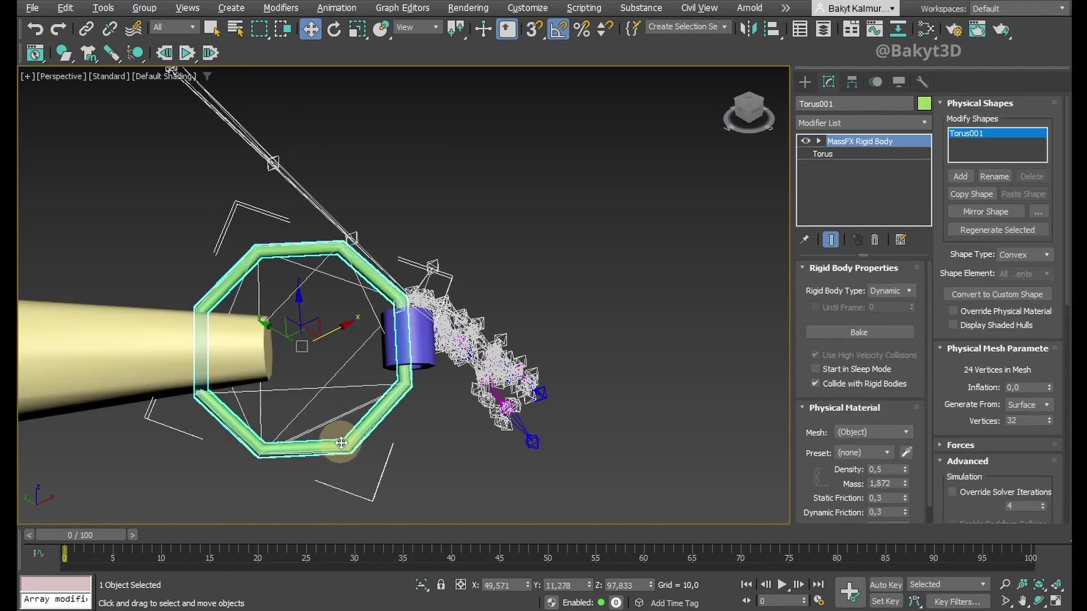
pyautogui.click(1043, 259)
pyautogui.click(1024, 298)
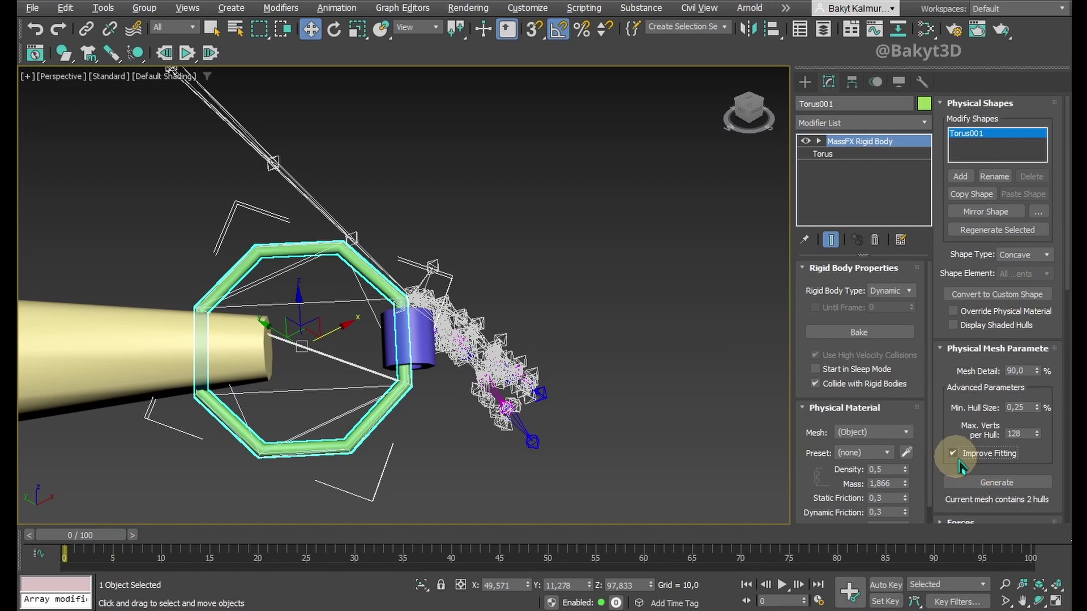
pyautogui.click(992, 483)
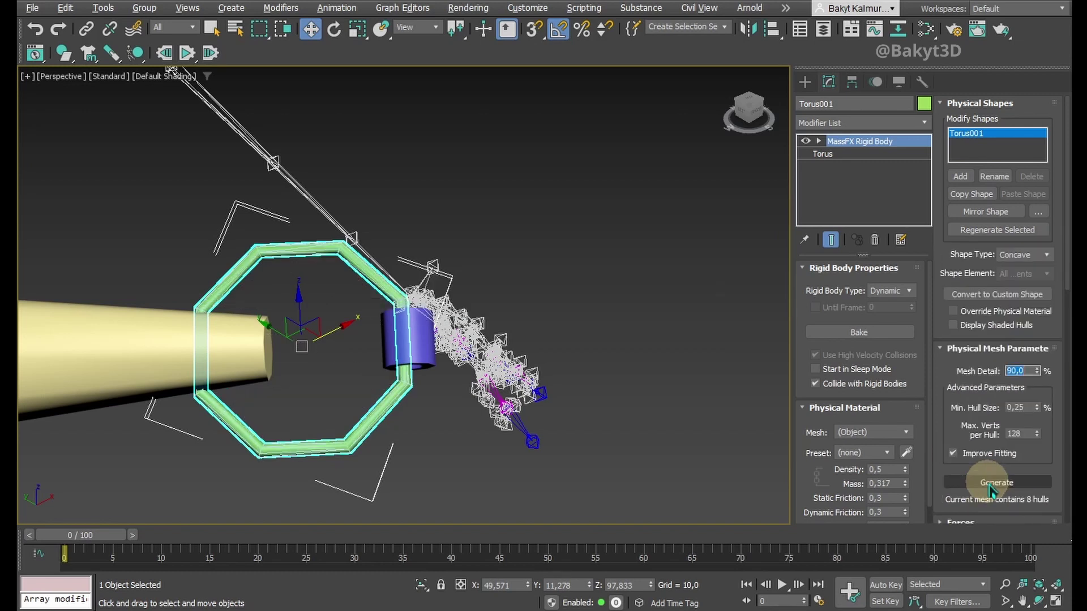
# Set the tube's physical shape type to Concave and generate its collision mesh with Improve Fitting enabled.
pyautogui.click(455, 399)
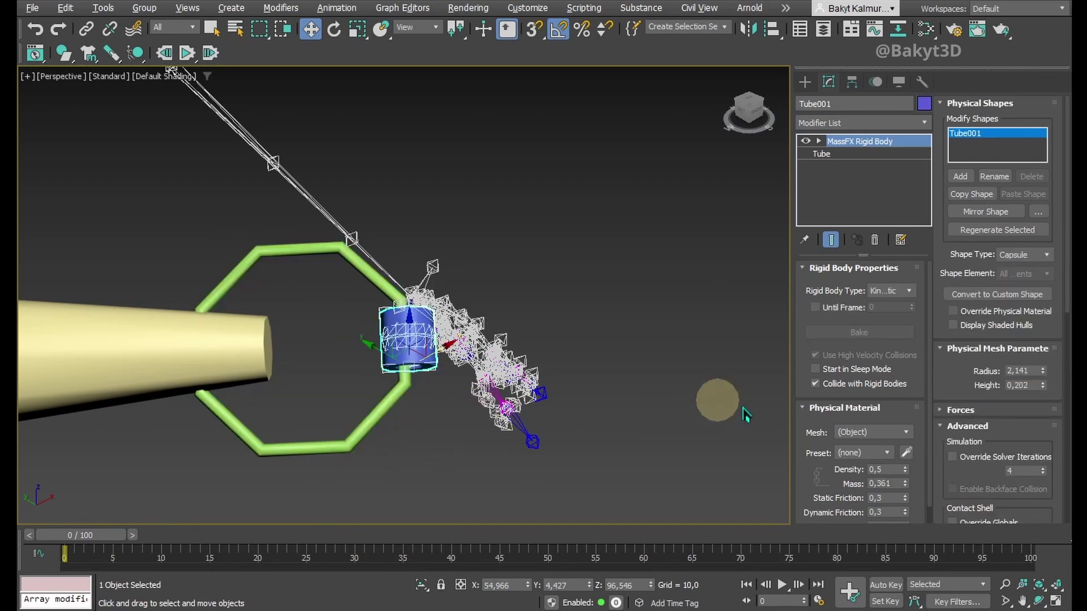
pyautogui.click(1024, 255)
pyautogui.click(1012, 298)
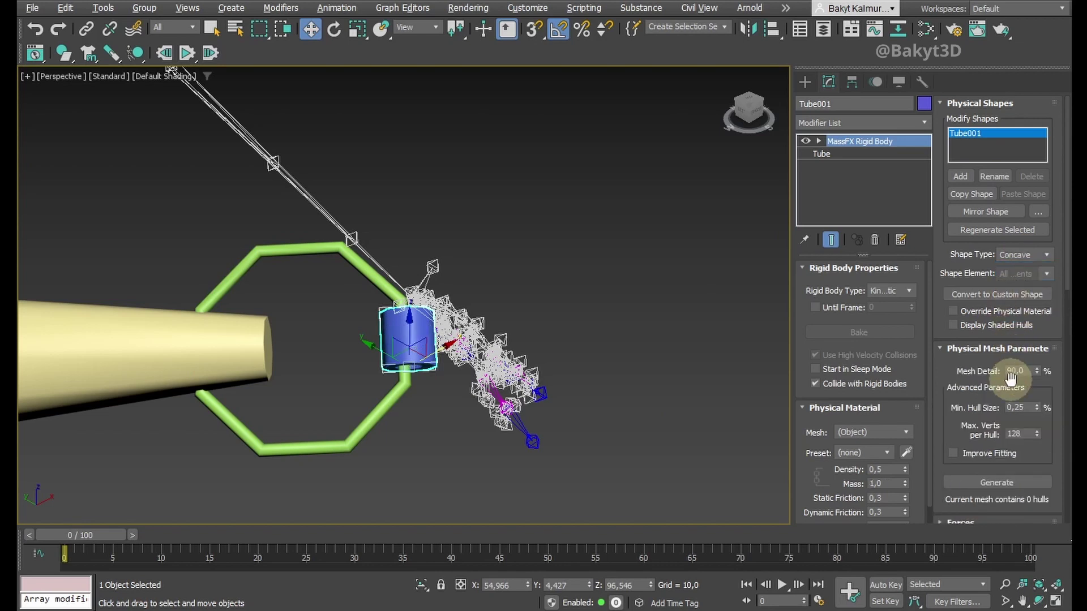
pyautogui.click(988, 486)
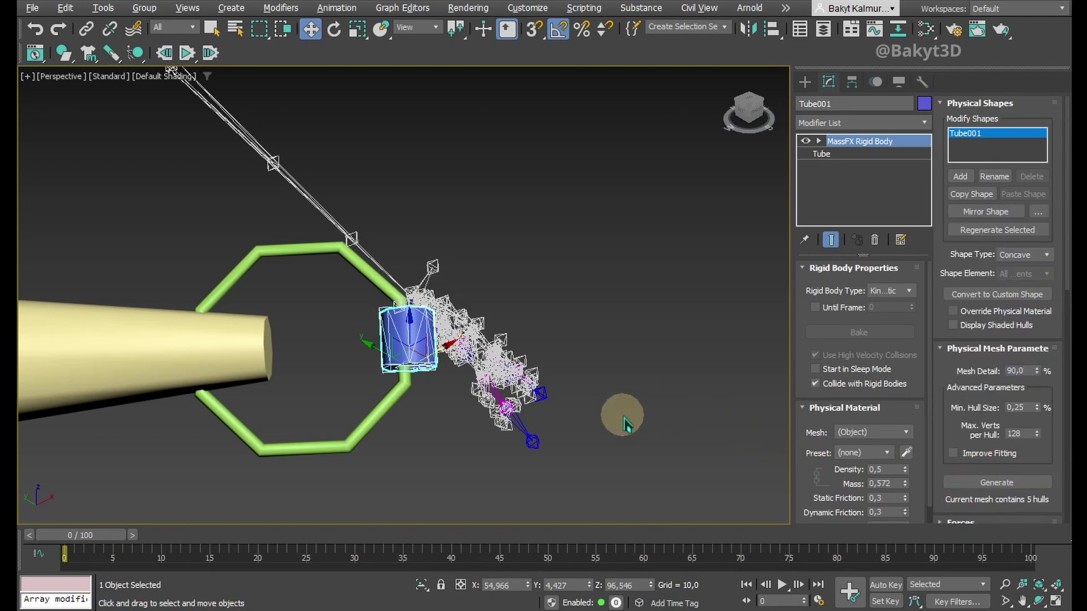
pyautogui.keyDown('alt'); pyautogui.moveTo(625, 424); pyautogui.dragTo(606, 317, button='middle'); pyautogui.keyUp('alt')
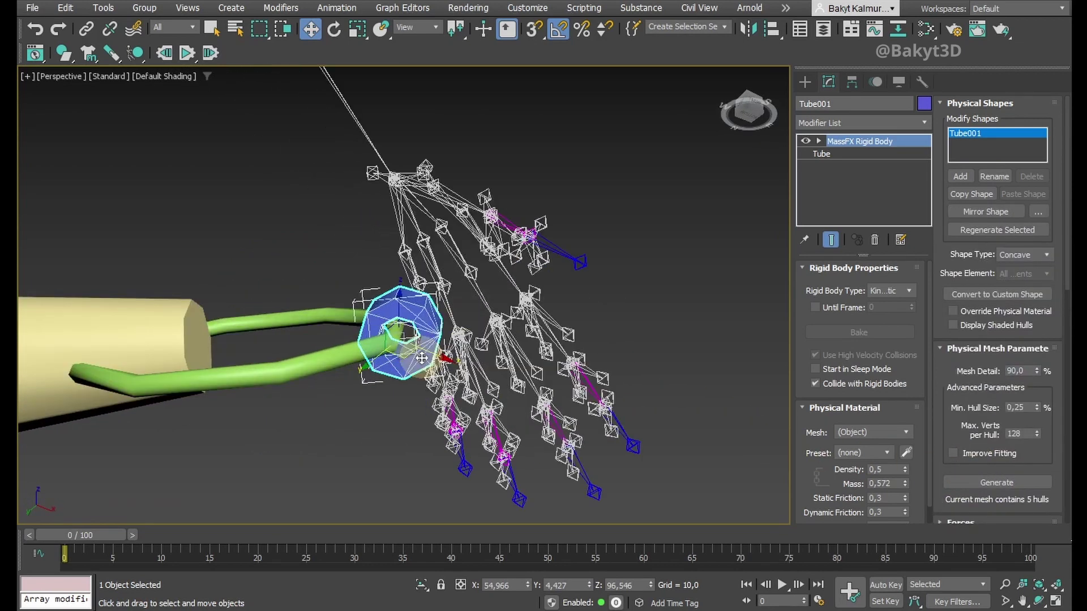
pyautogui.scroll(3, 422, 357)
pyautogui.click(979, 459)
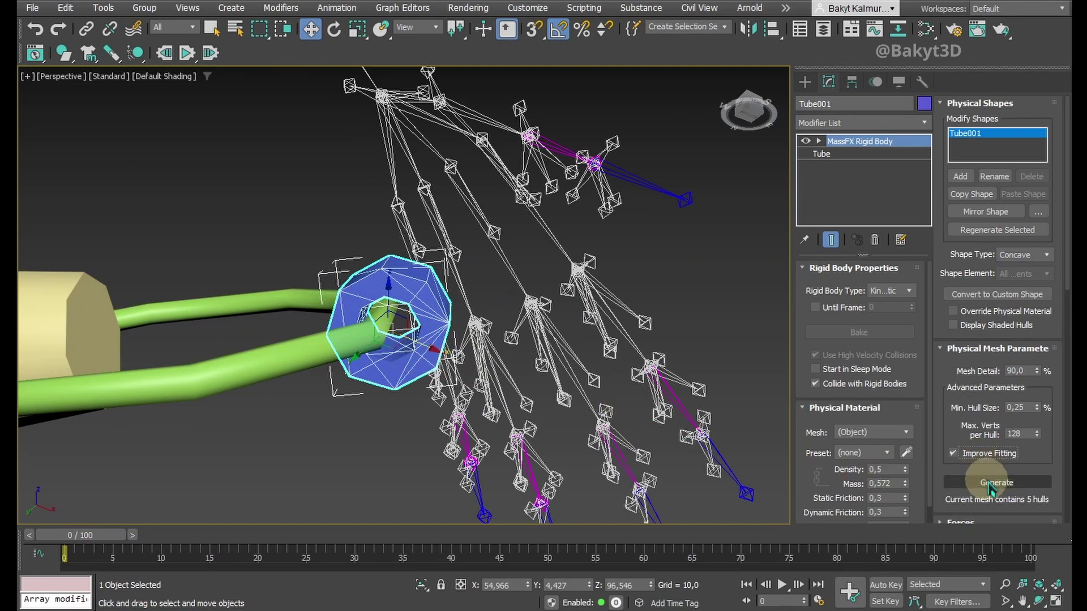
pyautogui.click(991, 483)
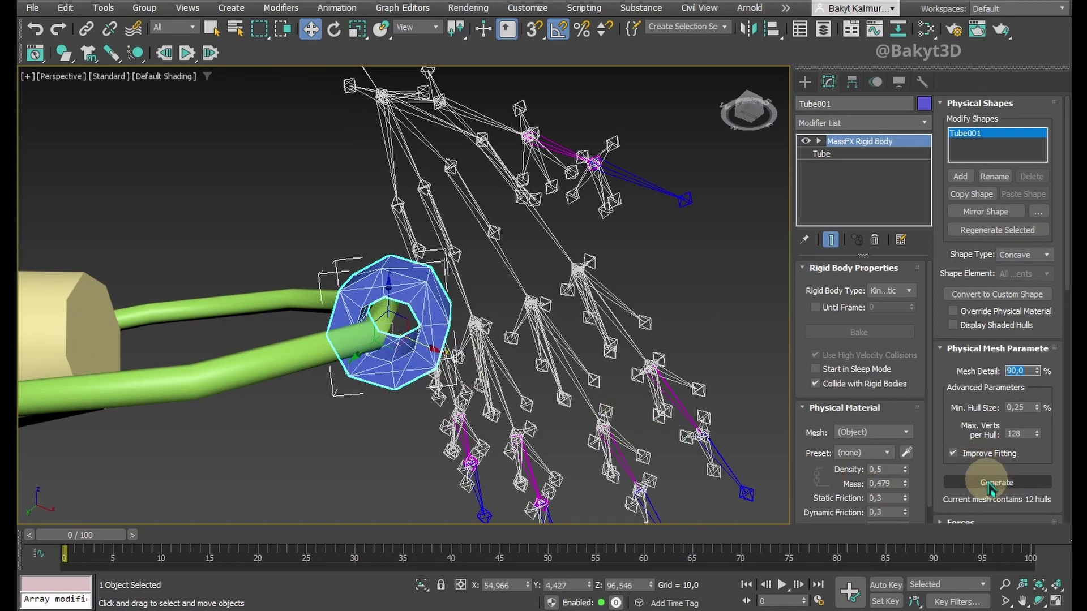
# Rotate only the torus's pivot by about -20 degrees around its local Z axis.
pyautogui.click(46, 296)
pyautogui.click(237, 301)
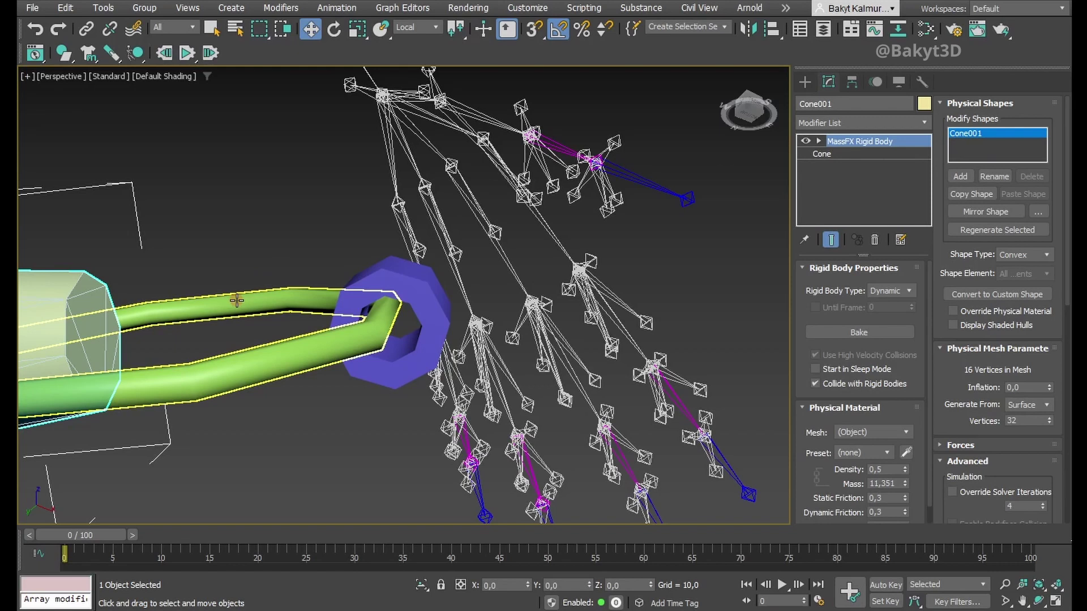
pyautogui.click(851, 84)
pyautogui.click(837, 184)
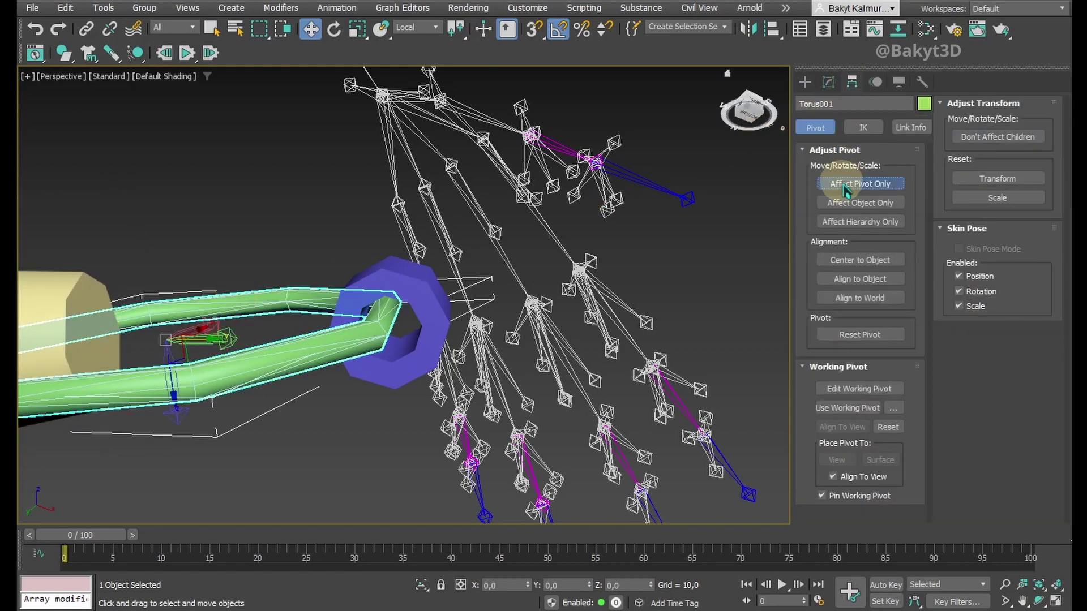
pyautogui.keyDown('alt'); pyautogui.moveTo(347, 267); pyautogui.dragTo(400, 254, button='middle'); pyautogui.keyUp('alt')
pyautogui.click(334, 28)
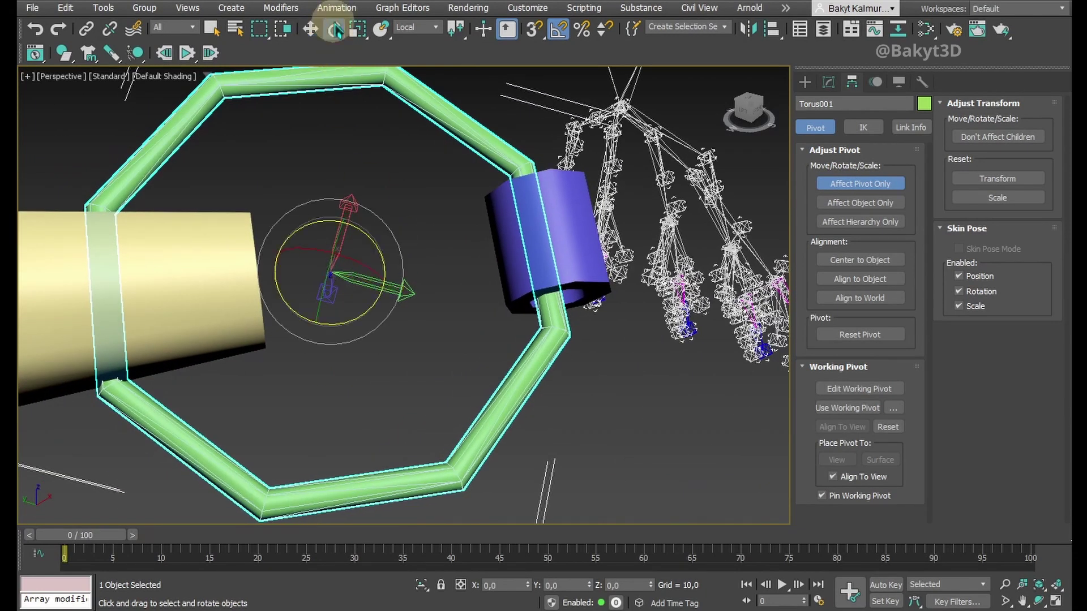
pyautogui.moveTo(346, 322); pyautogui.dragTo(356, 319)
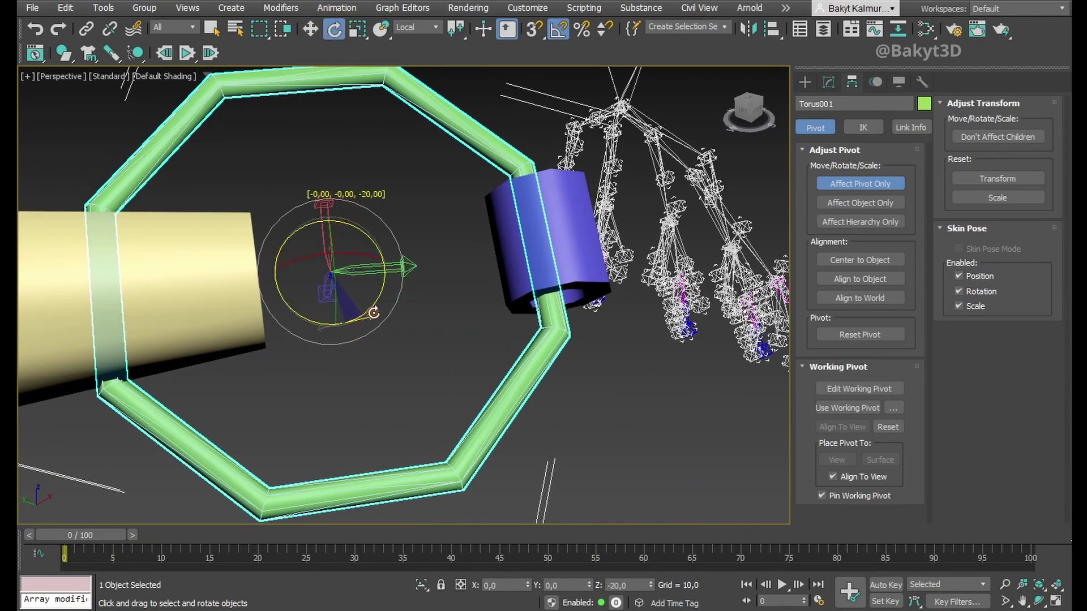
# Move the torus's pivot about -8.124 along local Y onto the handle segment inside the cone, finish pivot editing, and select the torus and cone together.
pyautogui.click(310, 30)
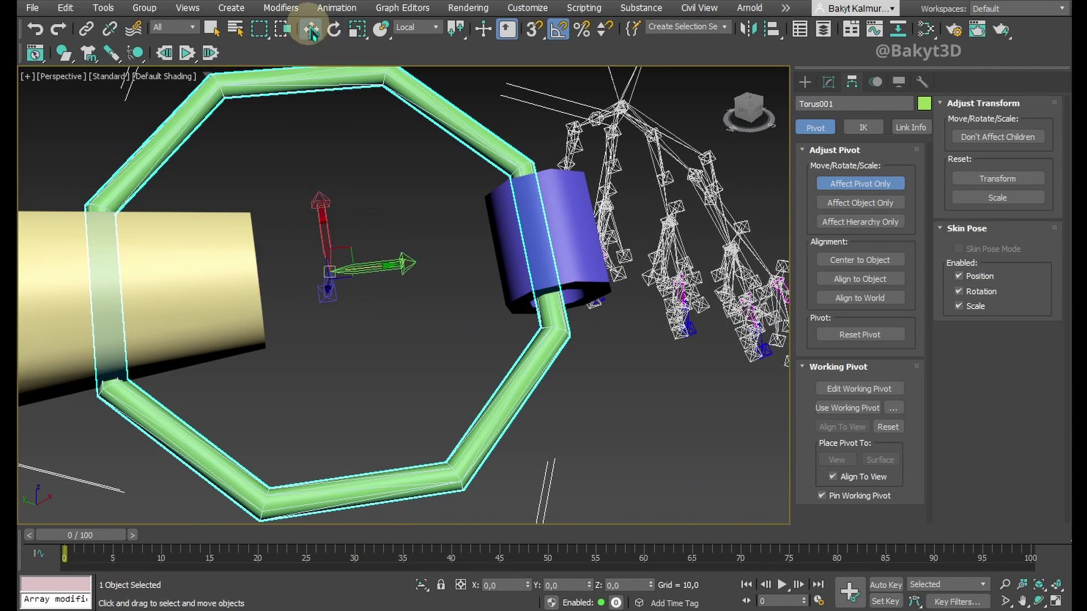
pyautogui.moveTo(378, 264); pyautogui.dragTo(154, 295)
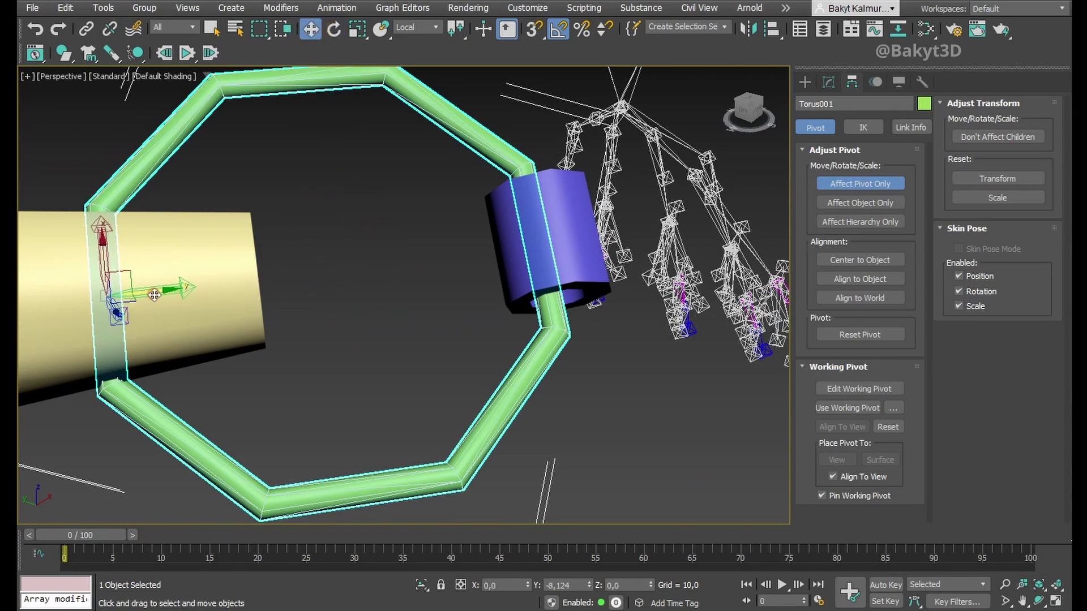
pyautogui.keyDown('alt'); pyautogui.moveTo(300, 312); pyautogui.dragTo(293, 359, button='middle'); pyautogui.keyUp('alt')
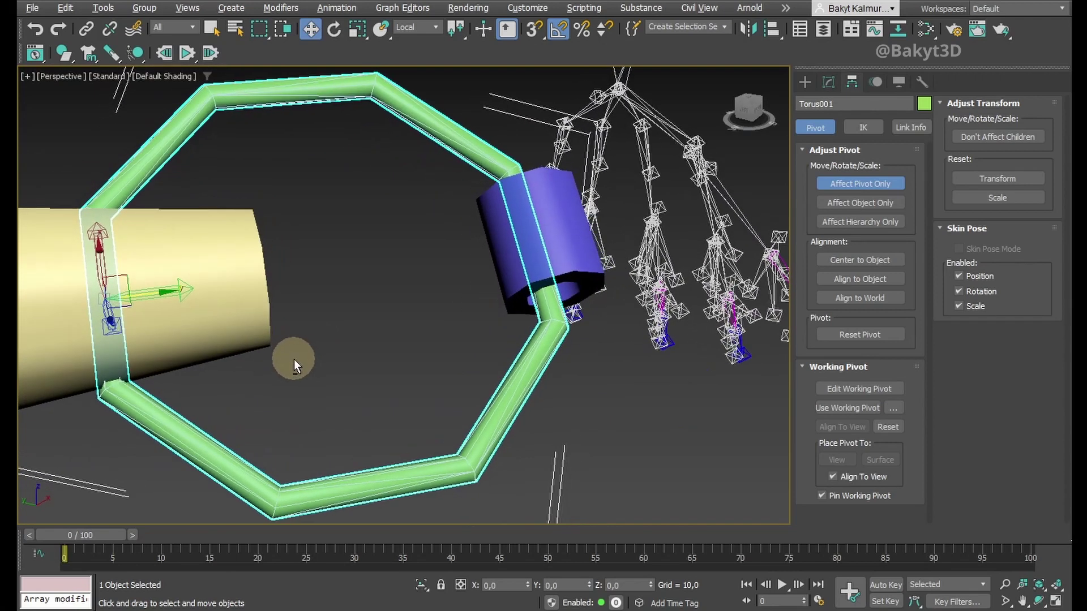
pyautogui.click(852, 184)
pyautogui.keyDown('ctrl'); pyautogui.click(212, 273); pyautogui.keyUp('ctrl')
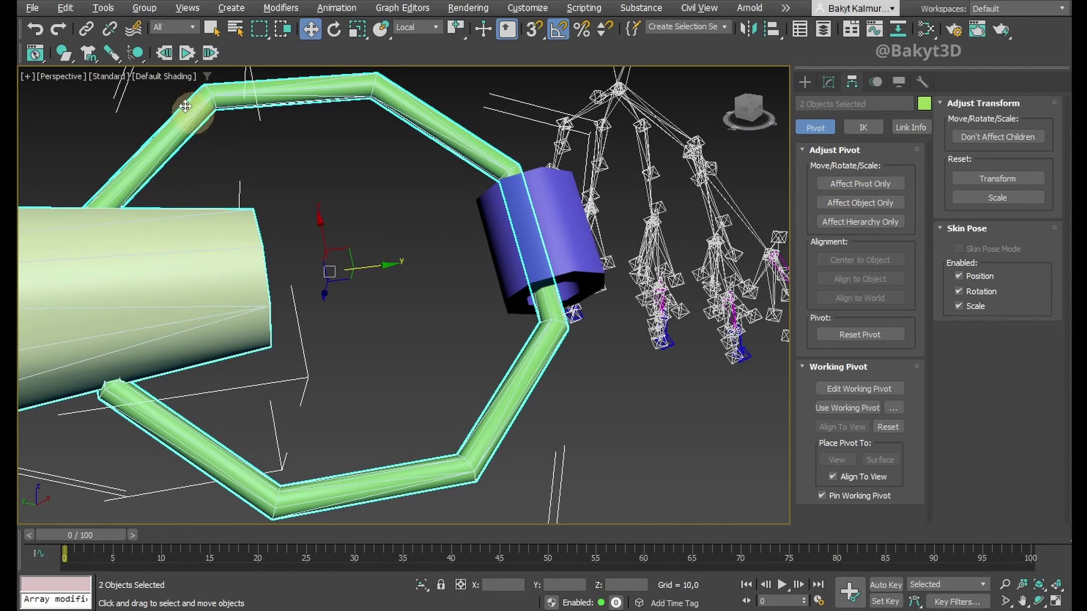
# Create a MassFX hinge constraint with the torus as parent and the cone as child, and focus on it.
pyautogui.moveTo(114, 61); pyautogui.dragTo(114, 115)
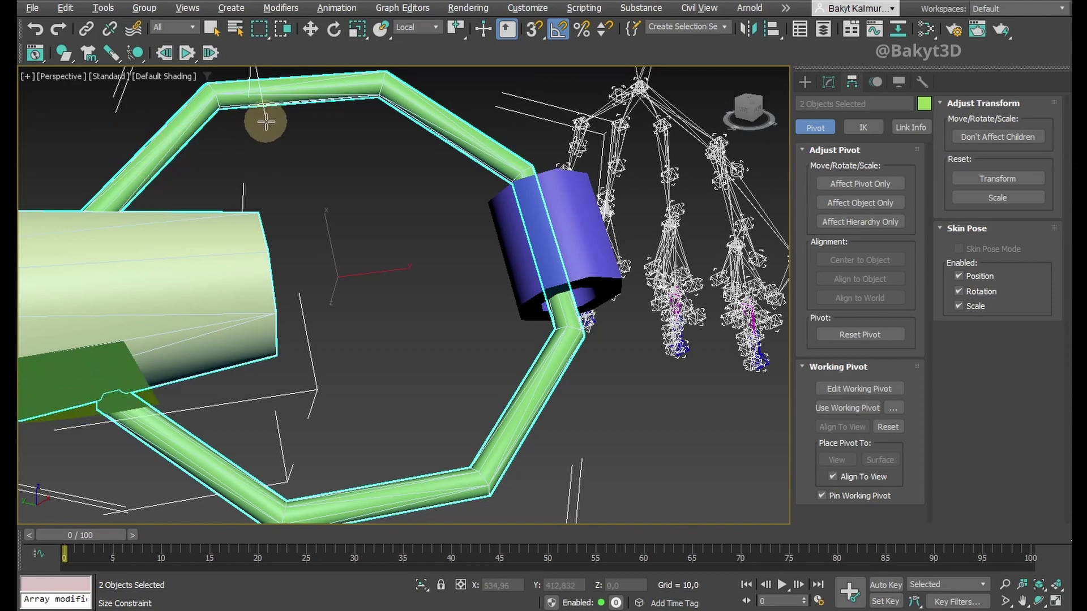
pyautogui.click(218, 182)
pyautogui.press('z')
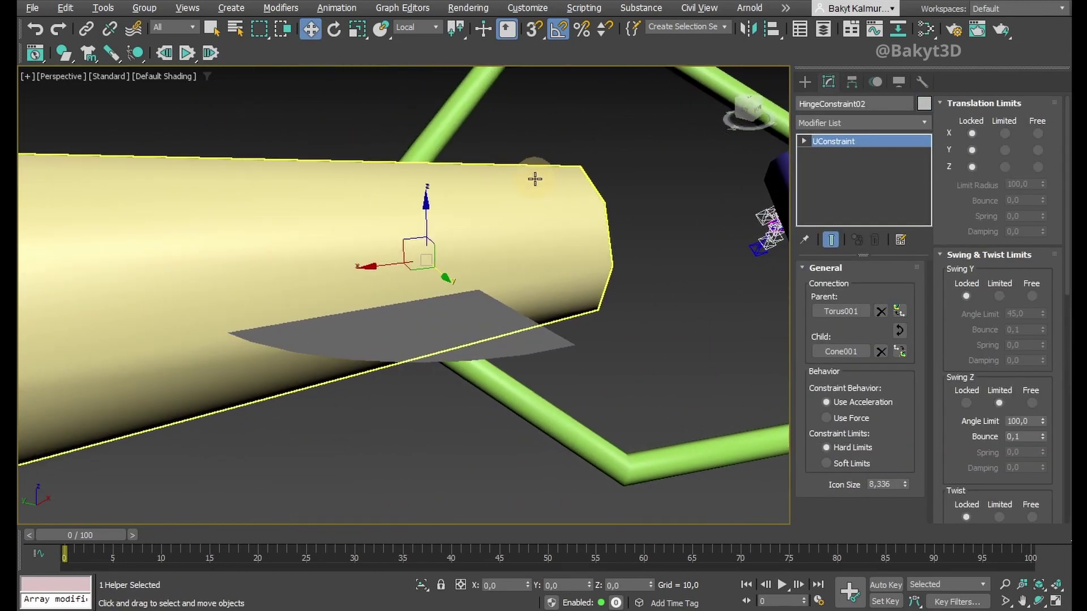
# Rotate the new hinge constraint about 52.5 degrees around its local X axis to align it with the handle segment inside the cone.
pyautogui.scroll(-3, 535, 179)
pyautogui.keyDown('alt'); pyautogui.moveTo(553, 232); pyautogui.dragTo(442, 266, button='middle'); pyautogui.keyUp('alt')
pyautogui.click(336, 32)
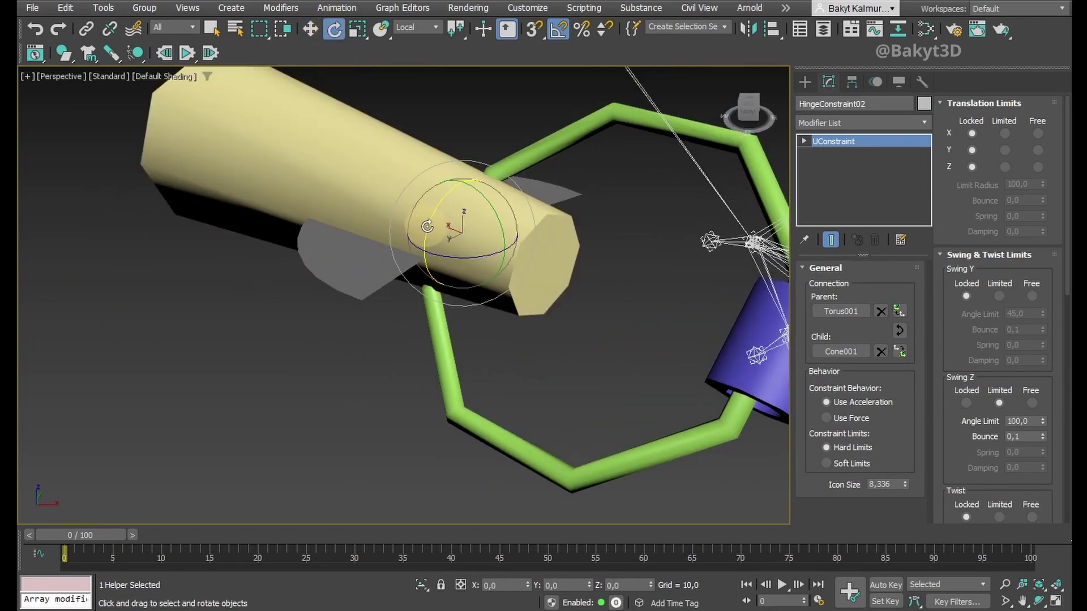
pyautogui.moveTo(428, 226); pyautogui.dragTo(457, 160)
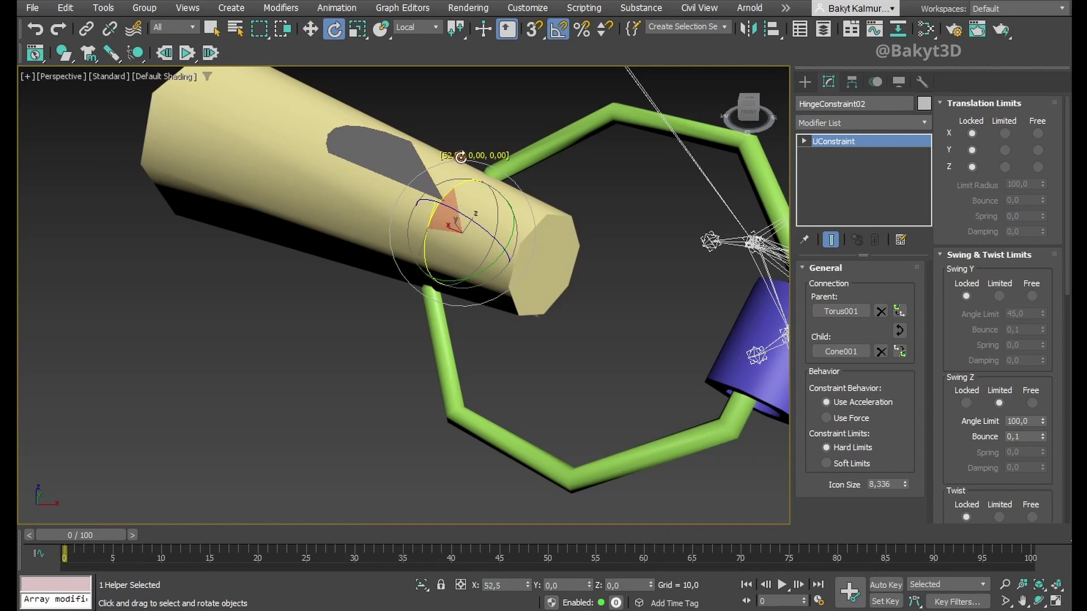
pyautogui.keyDown('alt'); pyautogui.moveTo(460, 157); pyautogui.dragTo(541, 255, button='middle'); pyautogui.keyUp('alt')
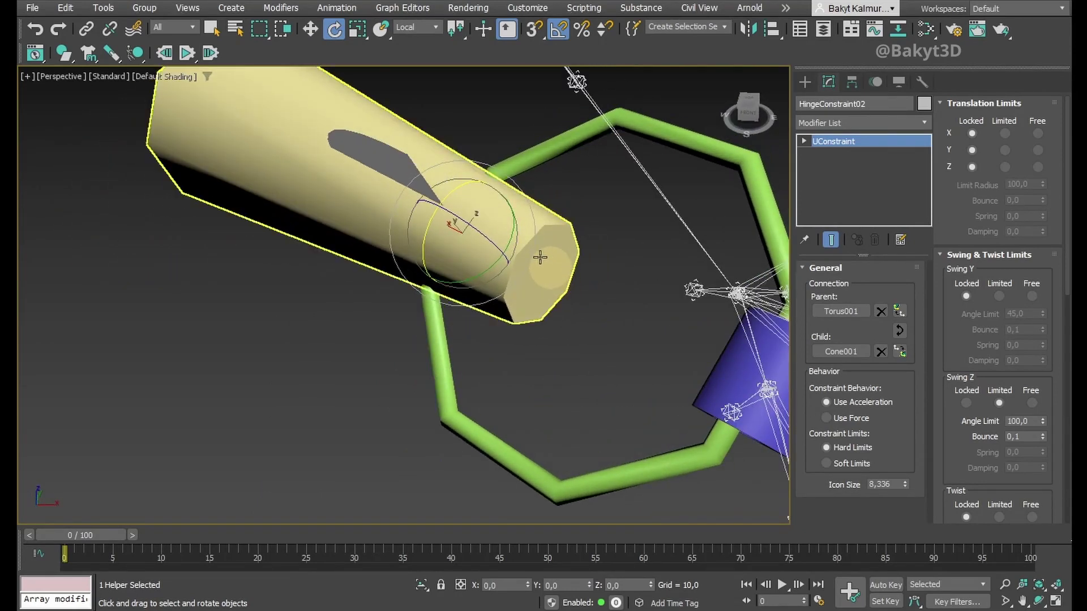
pyautogui.keyDown('alt'); pyautogui.moveTo(466, 216); pyautogui.dragTo(559, 244, button='middle'); pyautogui.keyUp('alt')
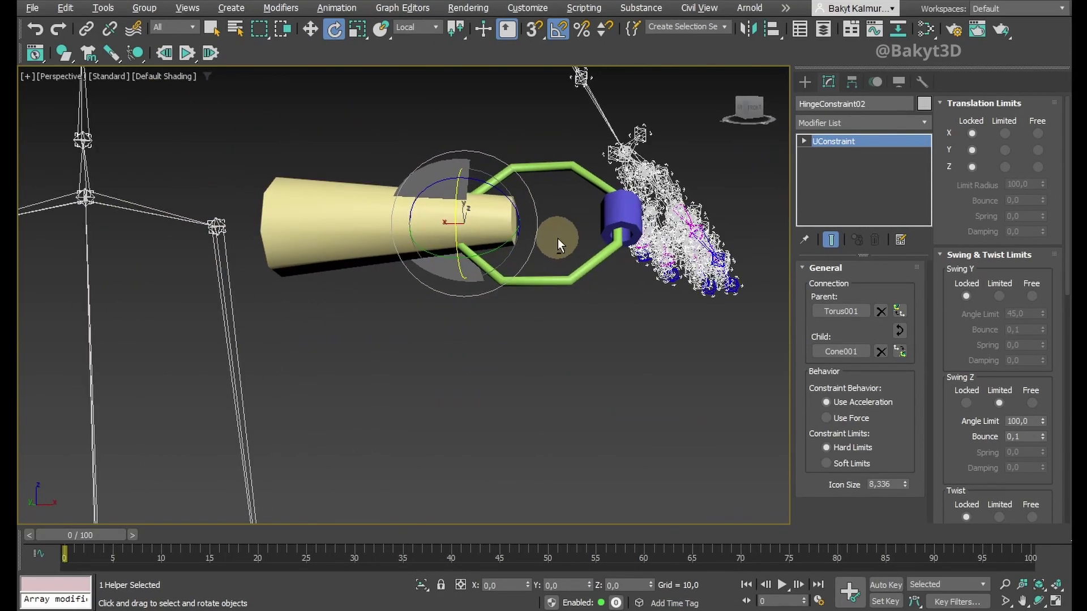
pyautogui.click(548, 328)
pyautogui.moveTo(79, 546); pyautogui.dragTo(20, 540)
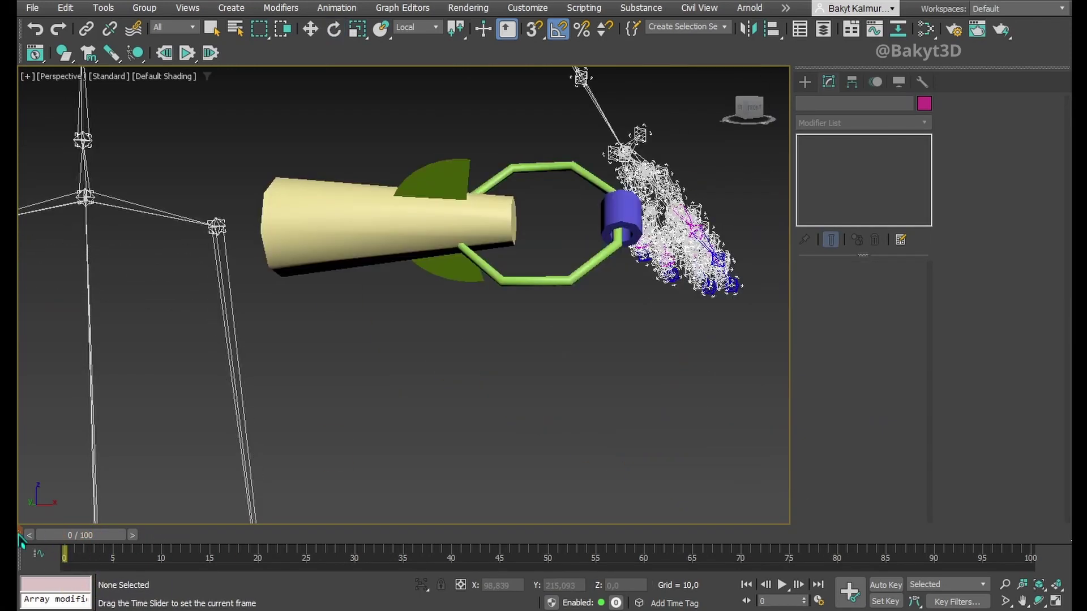
# Unlink the torus and cone from their hierarchy parents and clear the selection.
pyautogui.click(556, 284)
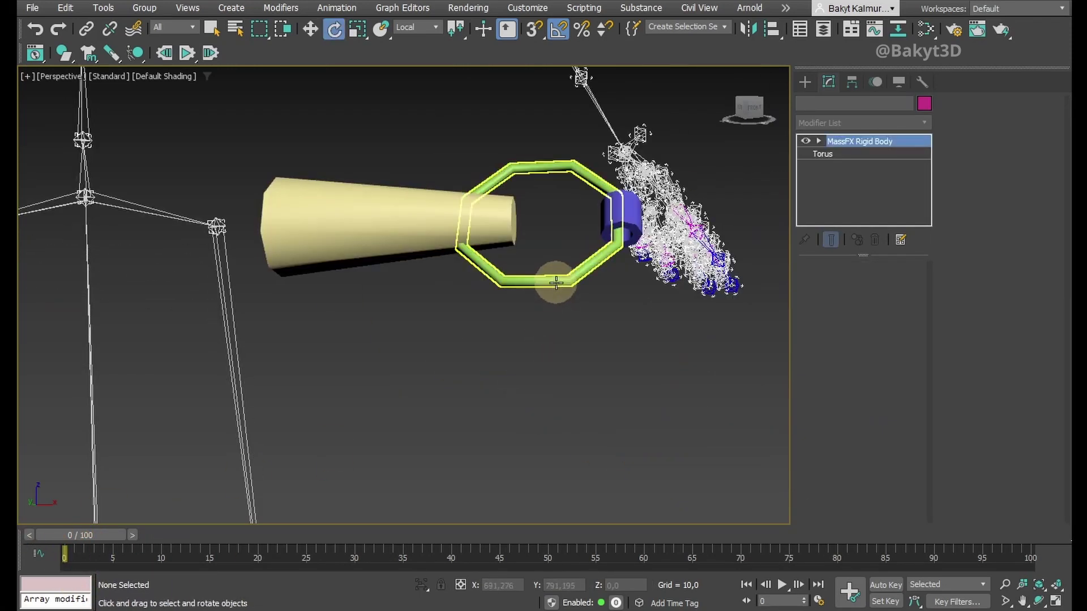
pyautogui.keyDown('ctrl'); pyautogui.click(352, 232); pyautogui.keyUp('ctrl')
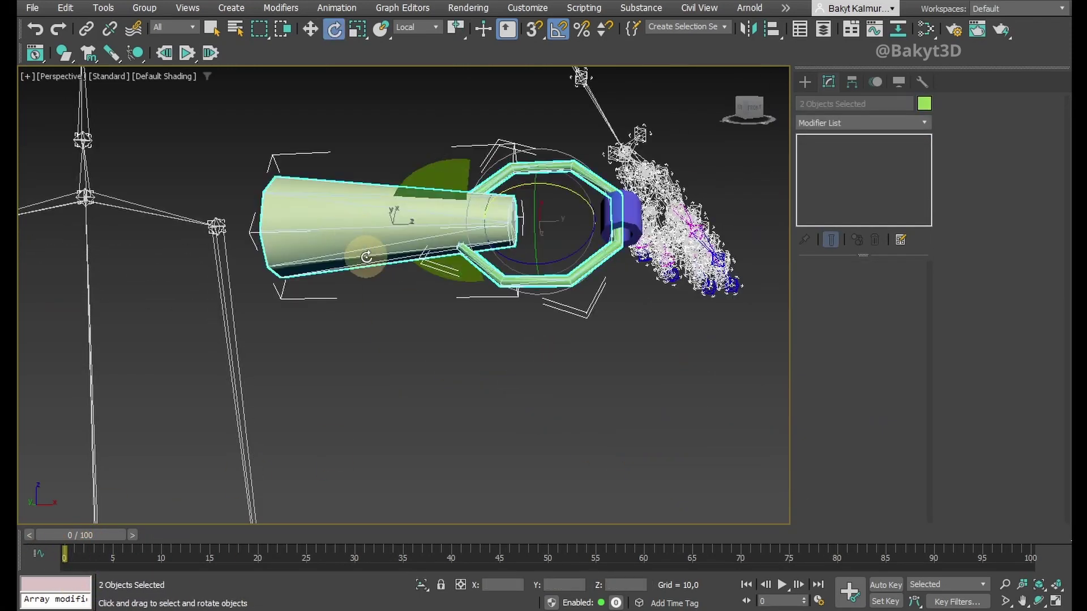
pyautogui.click(107, 31)
pyautogui.click(377, 444)
pyautogui.moveTo(88, 536)
pyautogui.mouseDown()
pyautogui.moveTo(120, 537)
pyautogui.moveTo(68, 535)
pyautogui.mouseUp()
# Run the MassFX simulation with the whole skeleton in view, and reset it to frame 0.
pyautogui.scroll(-2, 393, 244)
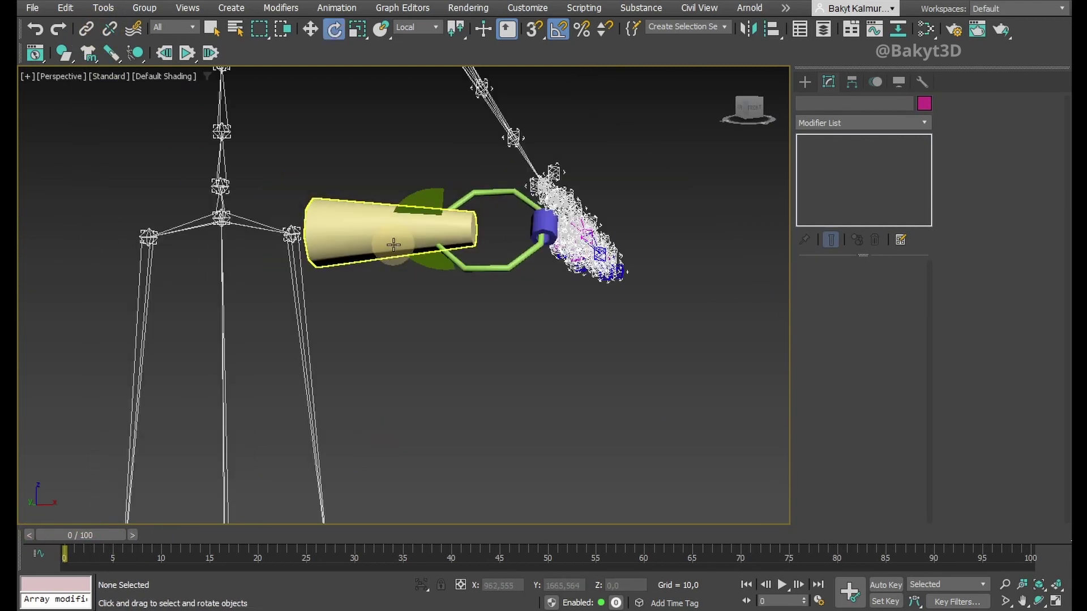
pyautogui.scroll(-5, 393, 244)
pyautogui.click(185, 54)
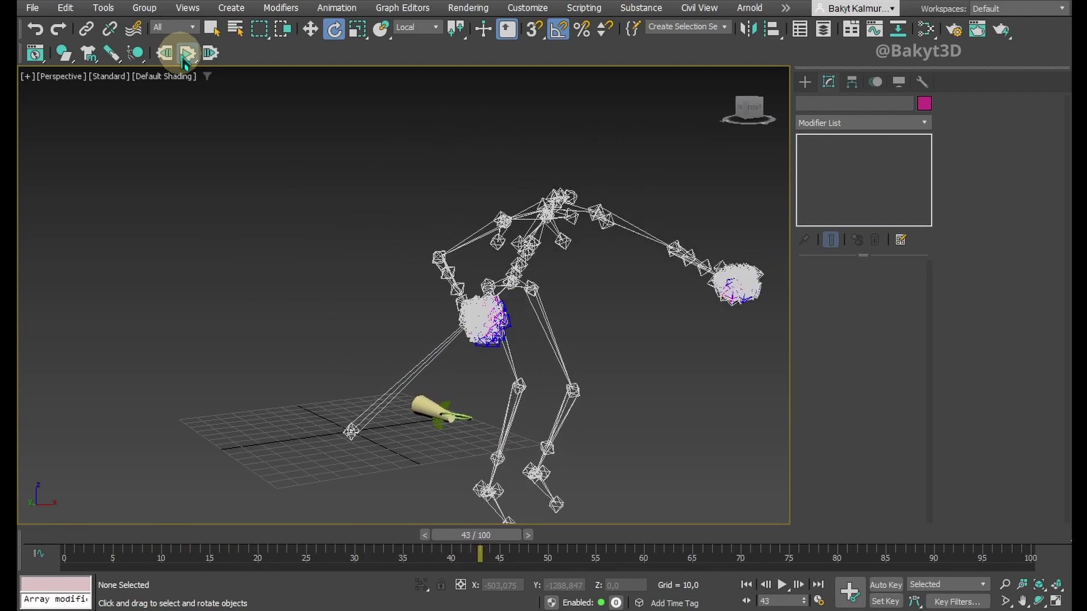
pyautogui.click(172, 60)
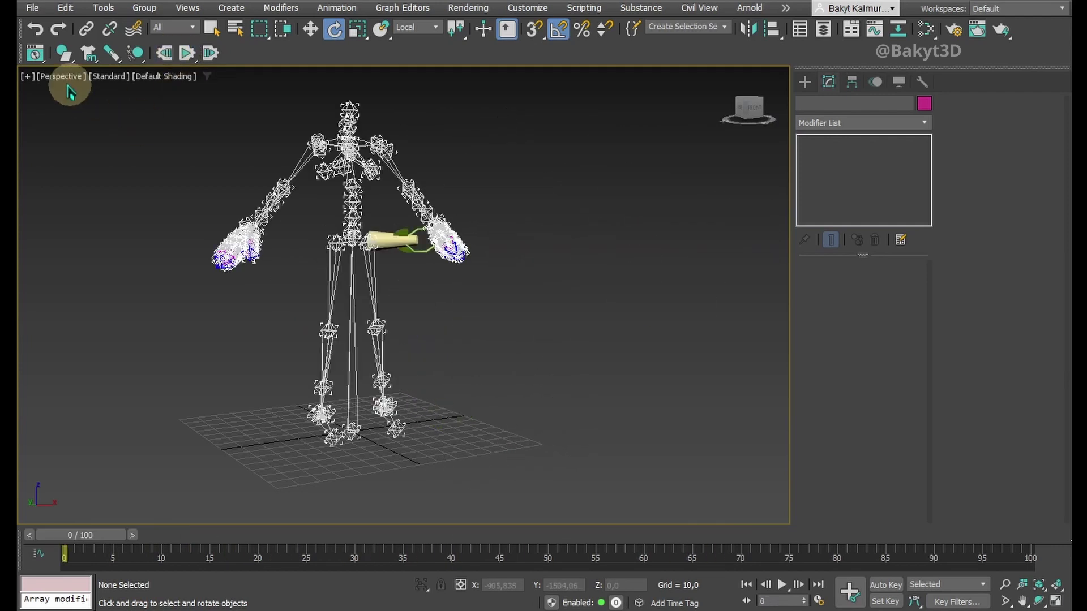
# Dock MassFX Tools, set the rigid bodies' Substeps to 50, test the simulation and reset it.
pyautogui.click(35, 53)
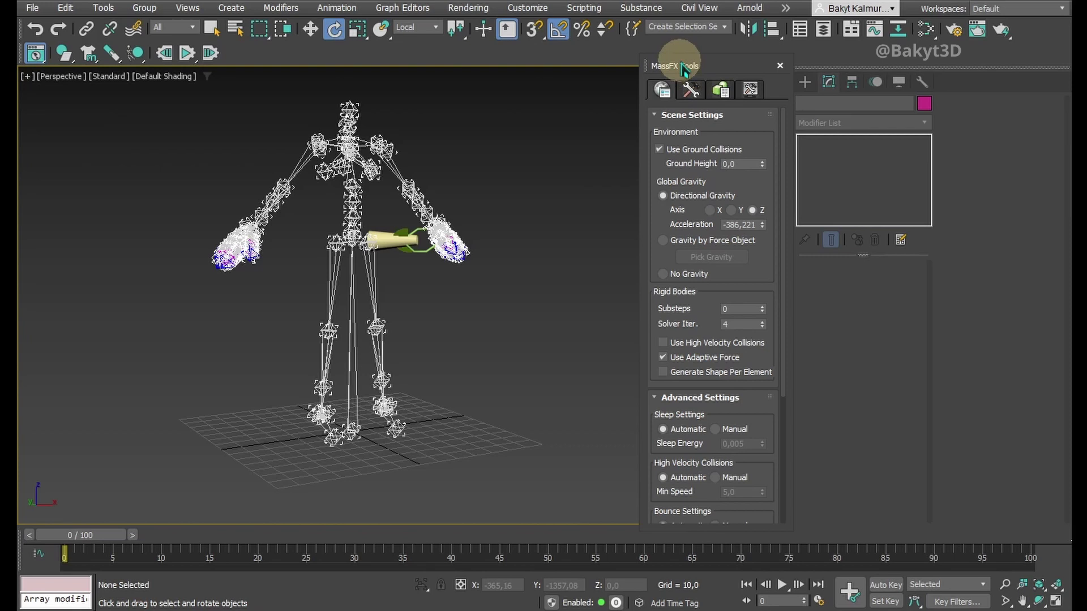
pyautogui.moveTo(685, 69); pyautogui.dragTo(798, 255)
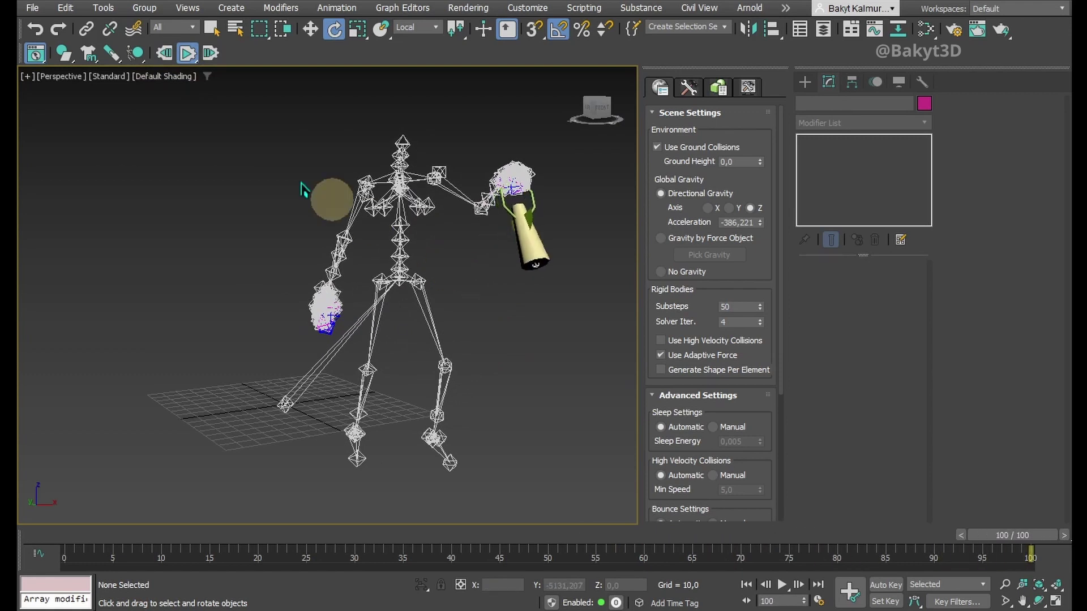
pyautogui.click(164, 53)
# Assign the Concrete physical material preset to the cone and torus rigid bodies.
pyautogui.click(310, 252)
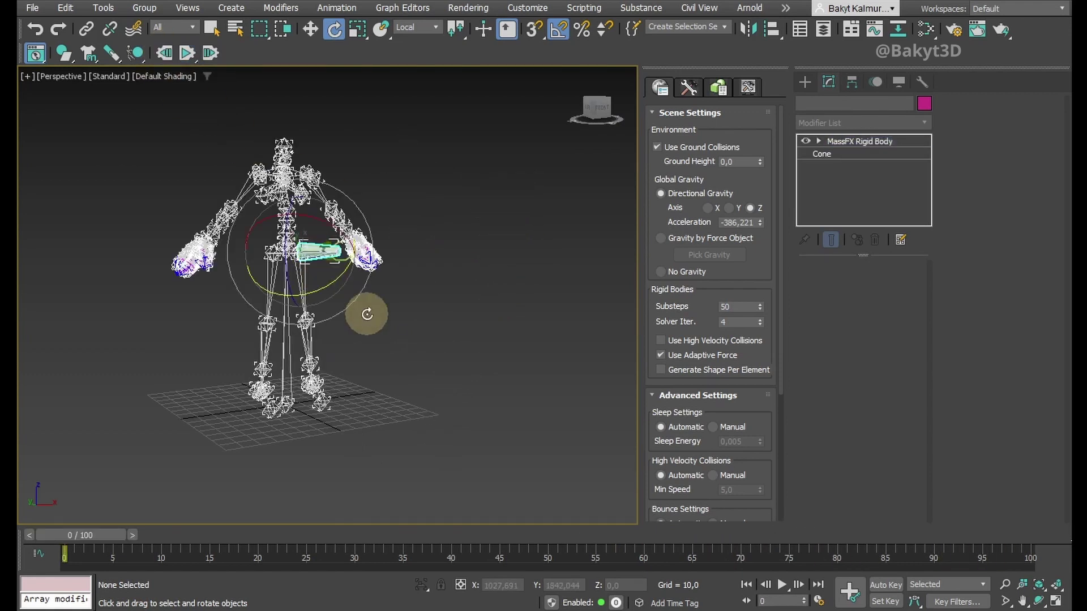
pyautogui.click(886, 453)
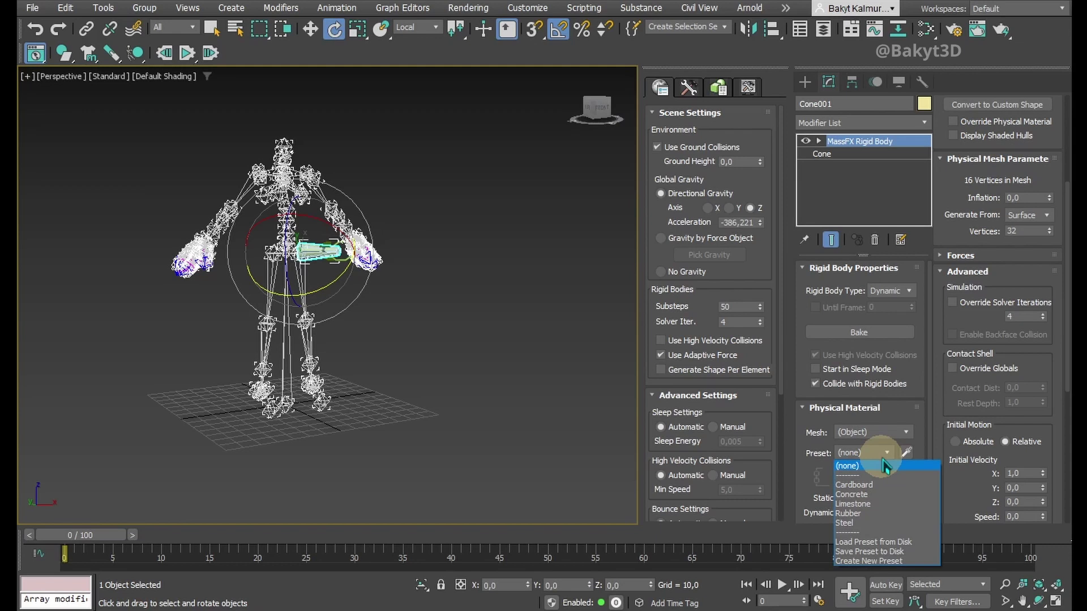
pyautogui.click(857, 495)
pyautogui.click(380, 350)
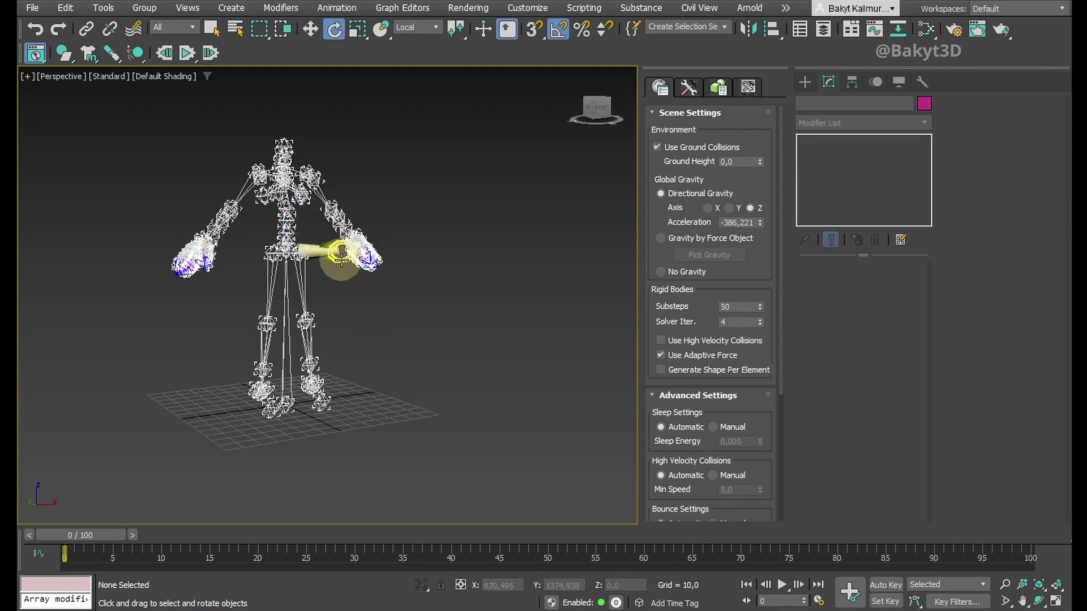
pyautogui.click(365, 277)
pyautogui.click(881, 454)
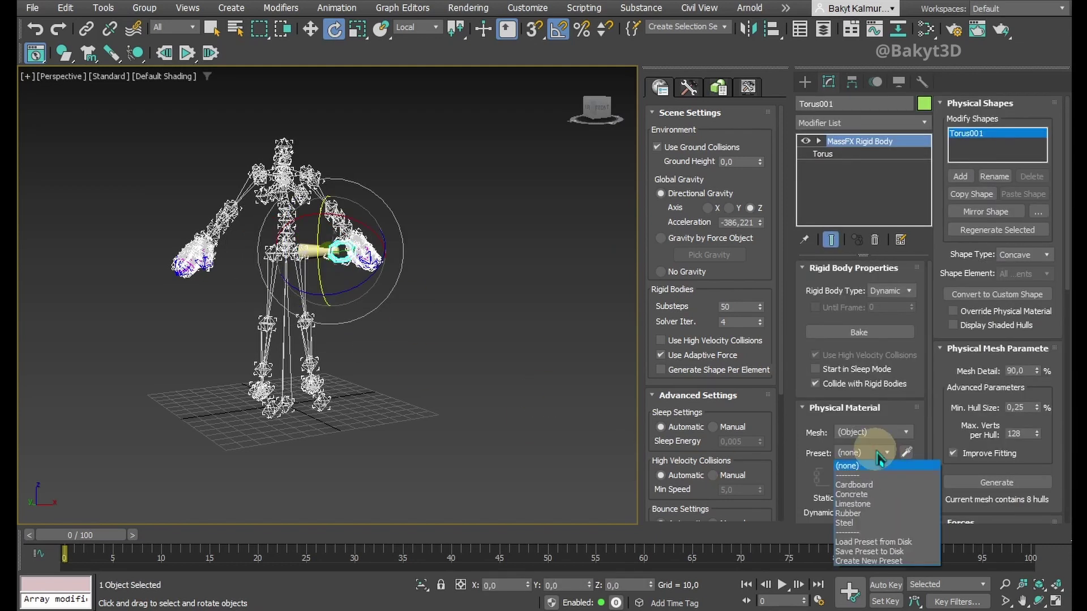
pyautogui.click(859, 496)
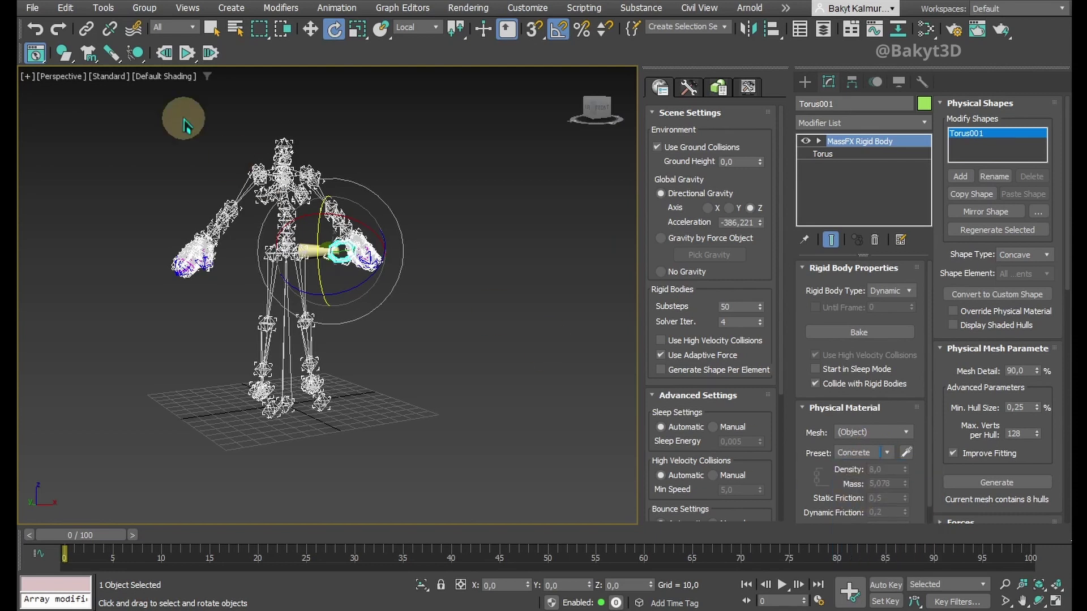
# Test the simulation, reset it, set the global gravity acceleration to -1386.22, and simulate again.
pyautogui.press('/')
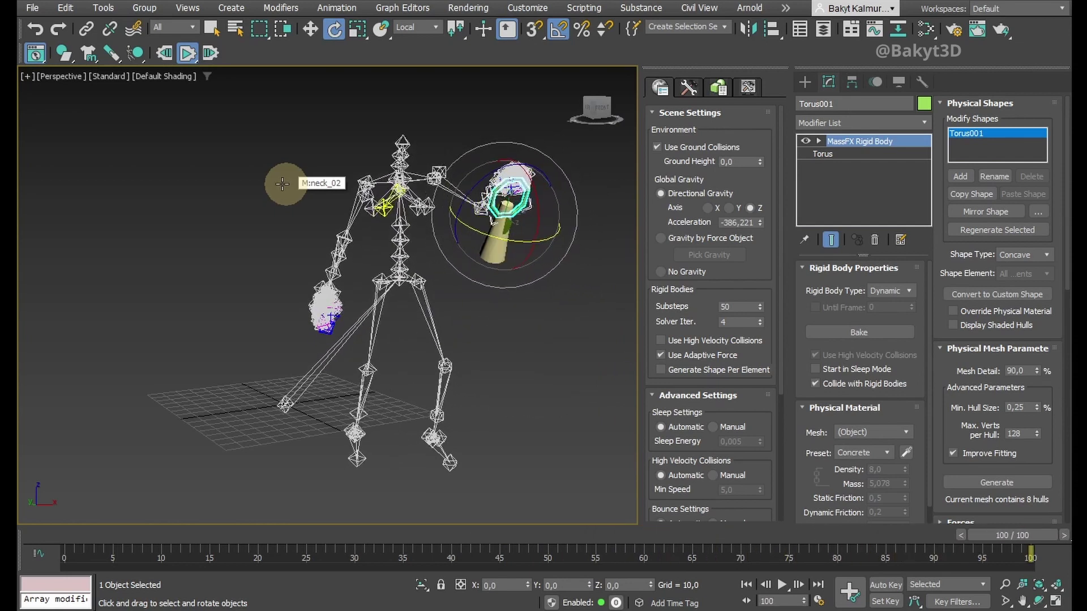
pyautogui.click(165, 53)
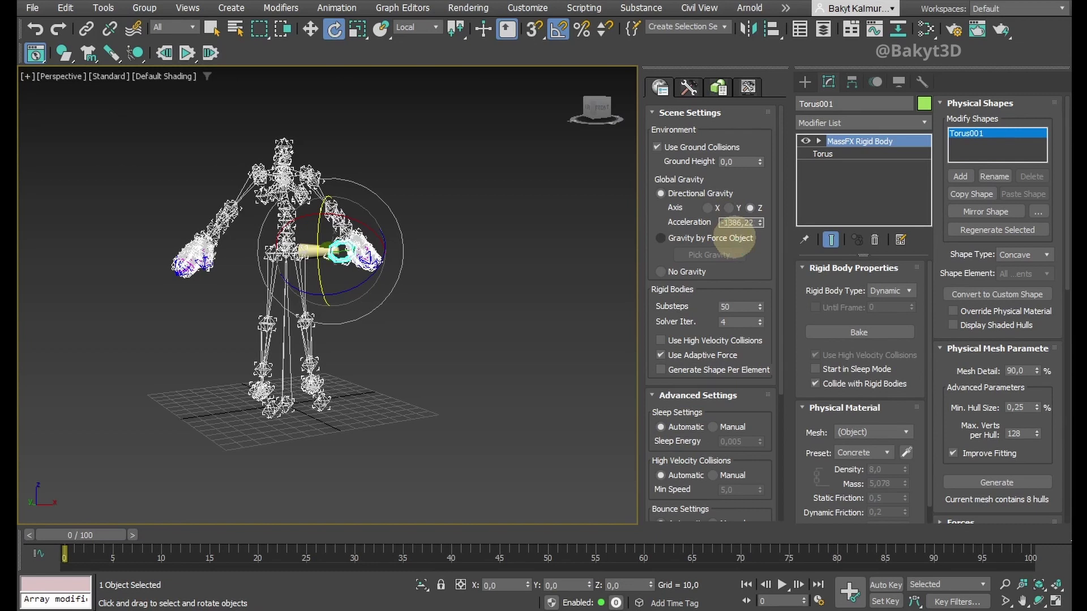
pyautogui.click(186, 53)
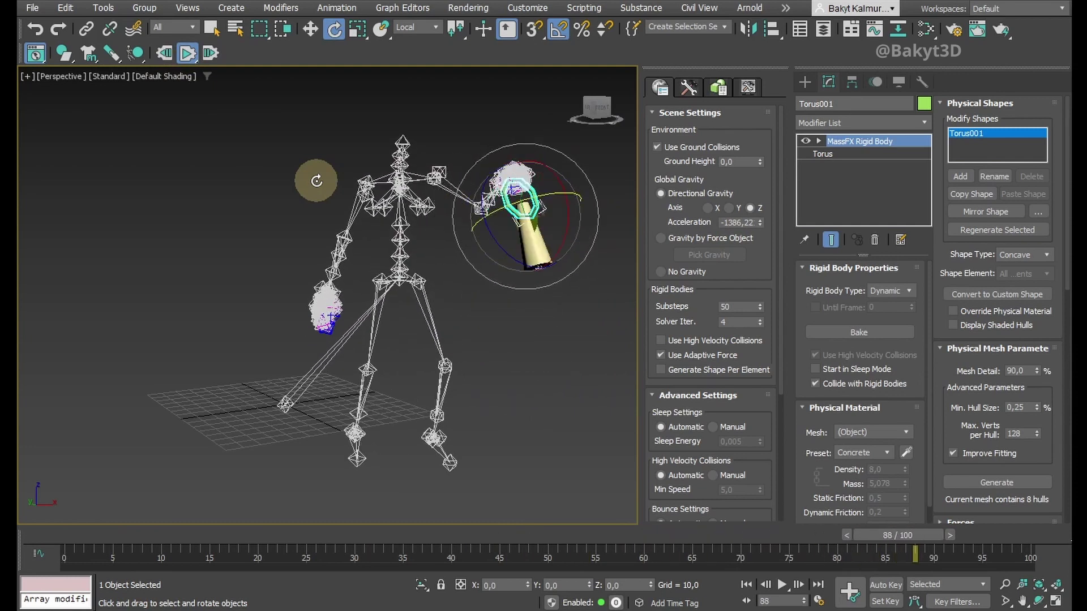
# Reset the simulation and bake all rigid bodies to keyframes.
pyautogui.click(164, 53)
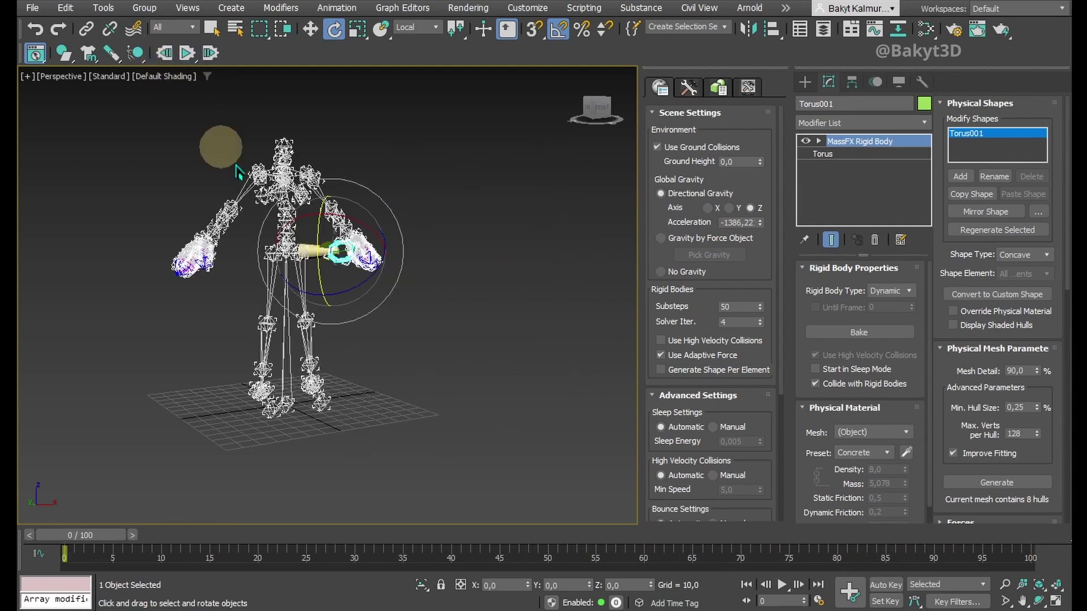
pyautogui.click(687, 89)
pyautogui.click(704, 189)
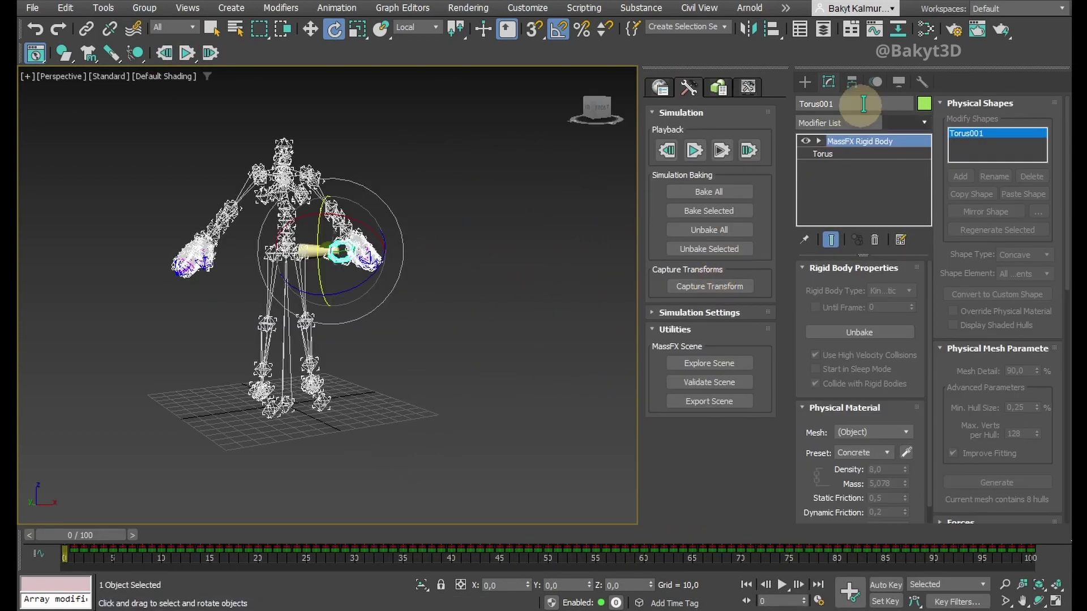
# Hide the Helpers category and unhide all objects so the character and lantern meshes are shown.
pyautogui.click(898, 82)
pyautogui.click(809, 310)
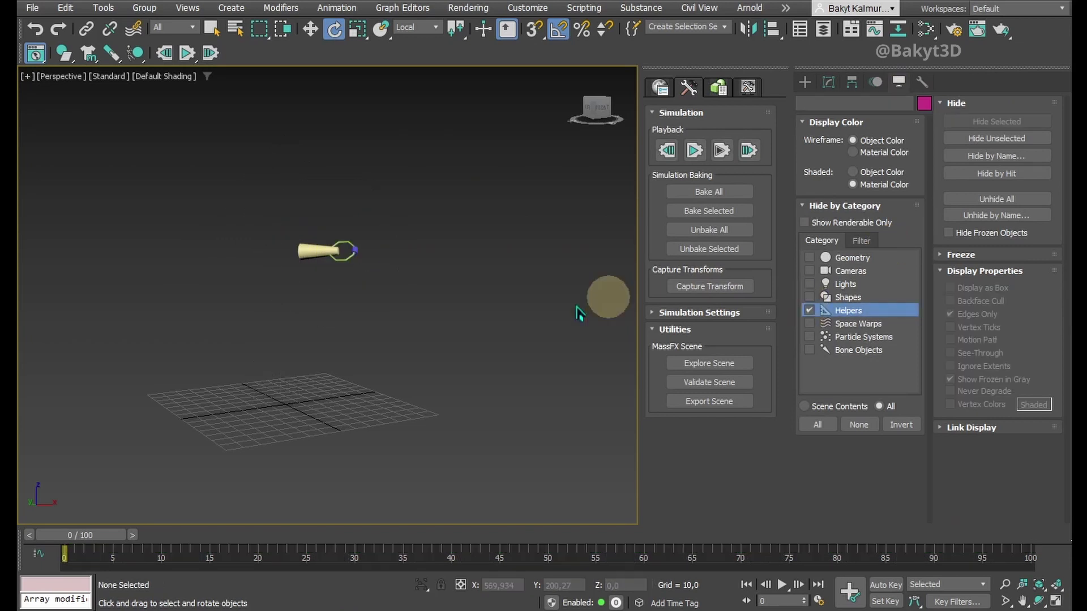
pyautogui.rightClick(481, 294)
pyautogui.click(503, 231)
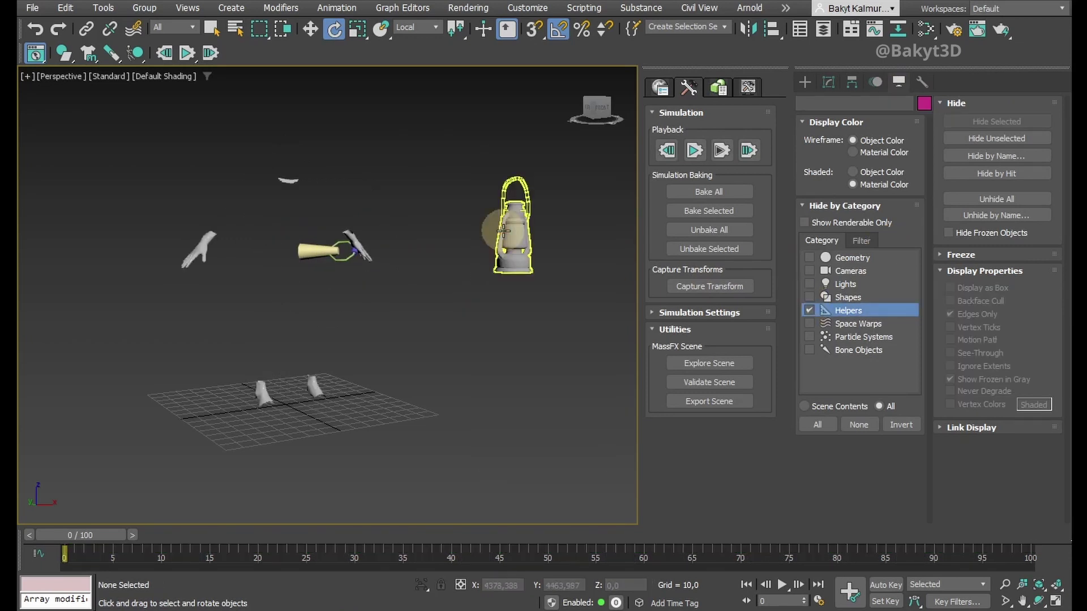
# Play back the baked animation of the hand and proxies, and return to the first frame.
pyautogui.click(782, 584)
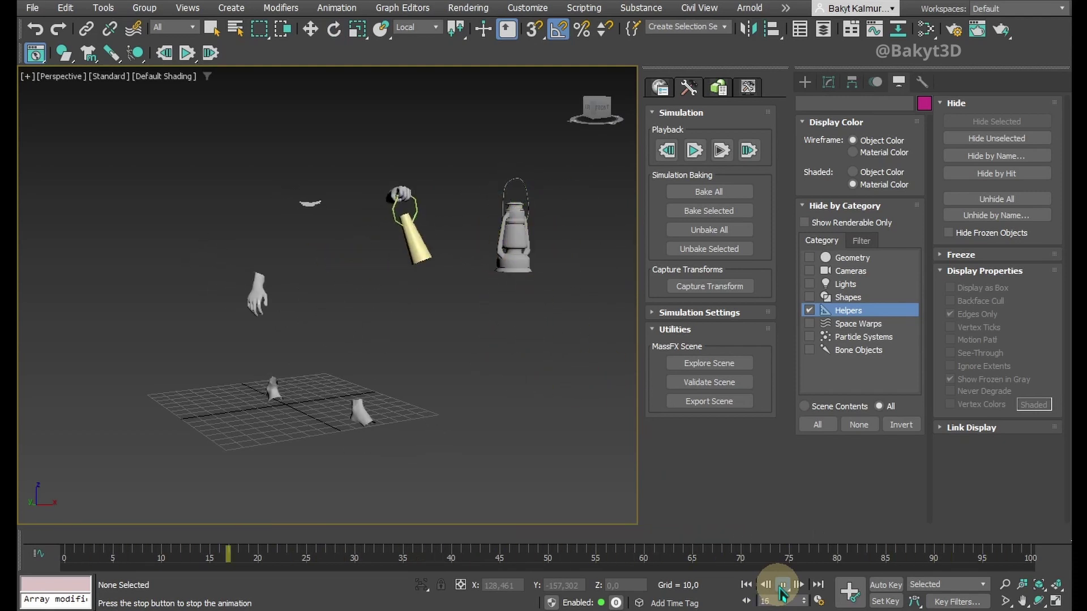
pyautogui.click(781, 587)
pyautogui.click(745, 587)
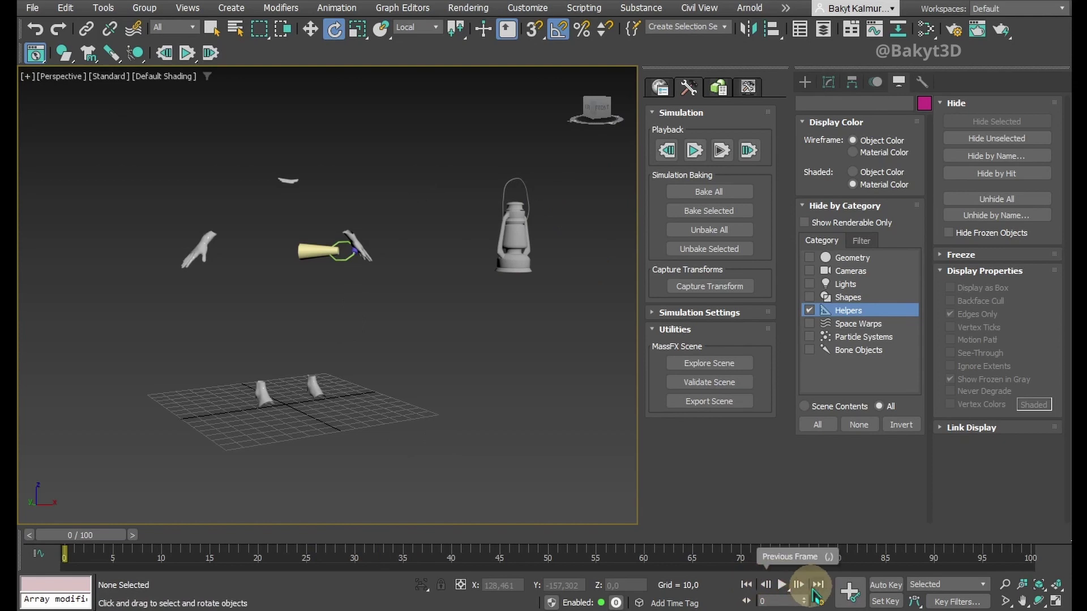
# Extend the animation end time to 101 and move to frame 101.
pyautogui.click(818, 584)
pyautogui.rightClick(779, 583)
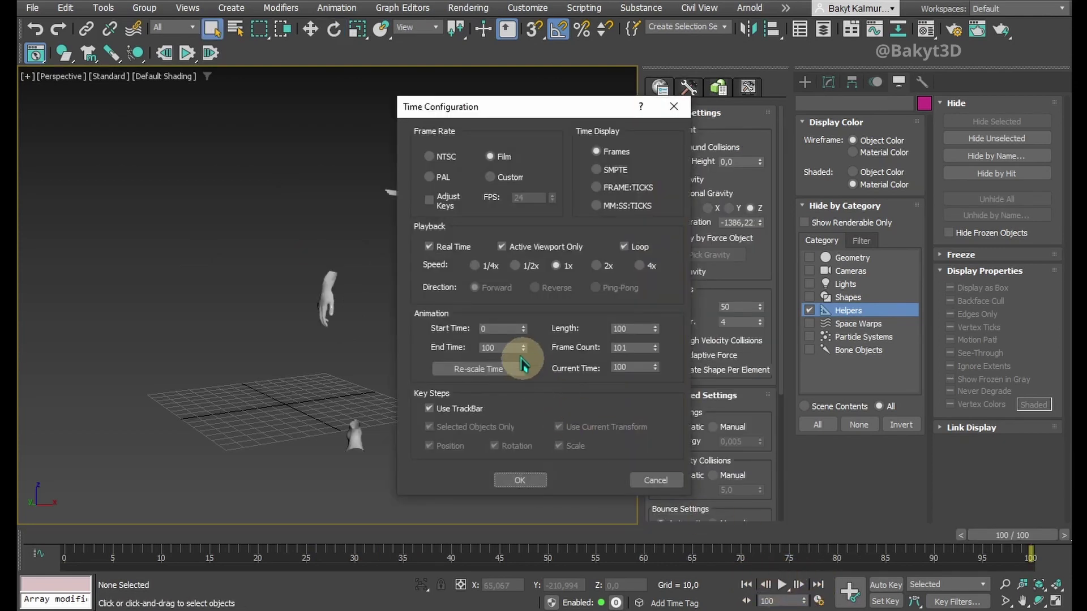
pyautogui.click(516, 480)
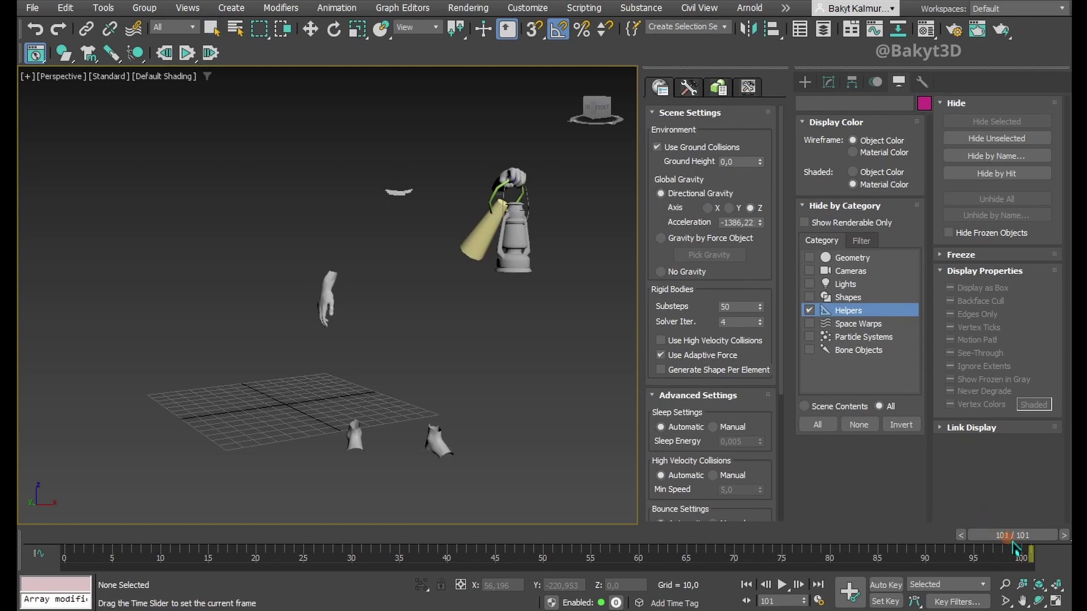
# With Auto Key on at frame 101, set the absolute world rotation to 90, 0, 0 for the torus and 0, 0, 0 for the cone.
pyautogui.click(502, 189)
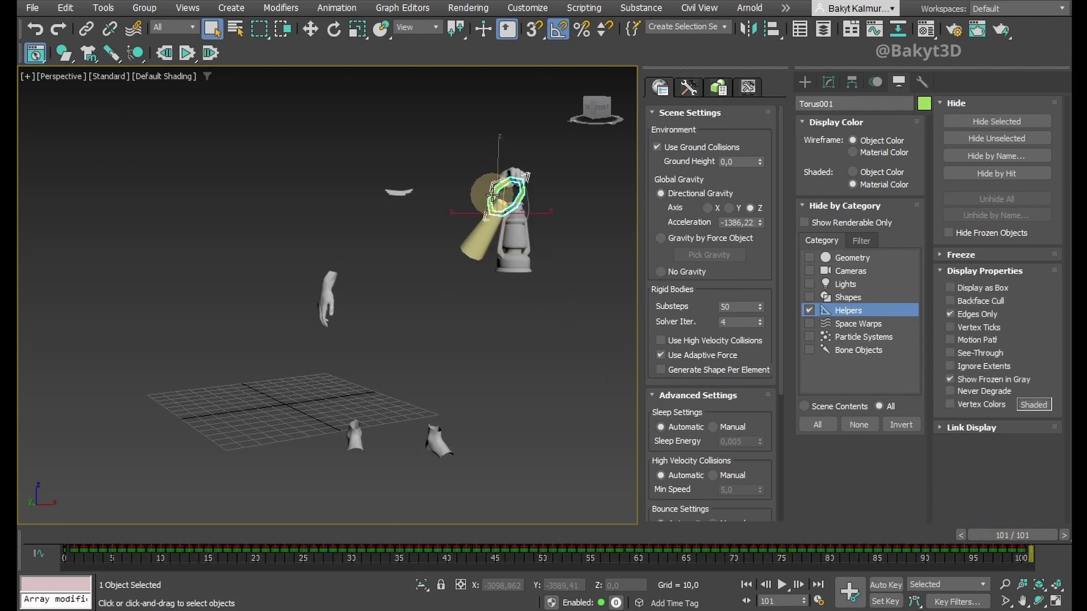
pyautogui.click(886, 585)
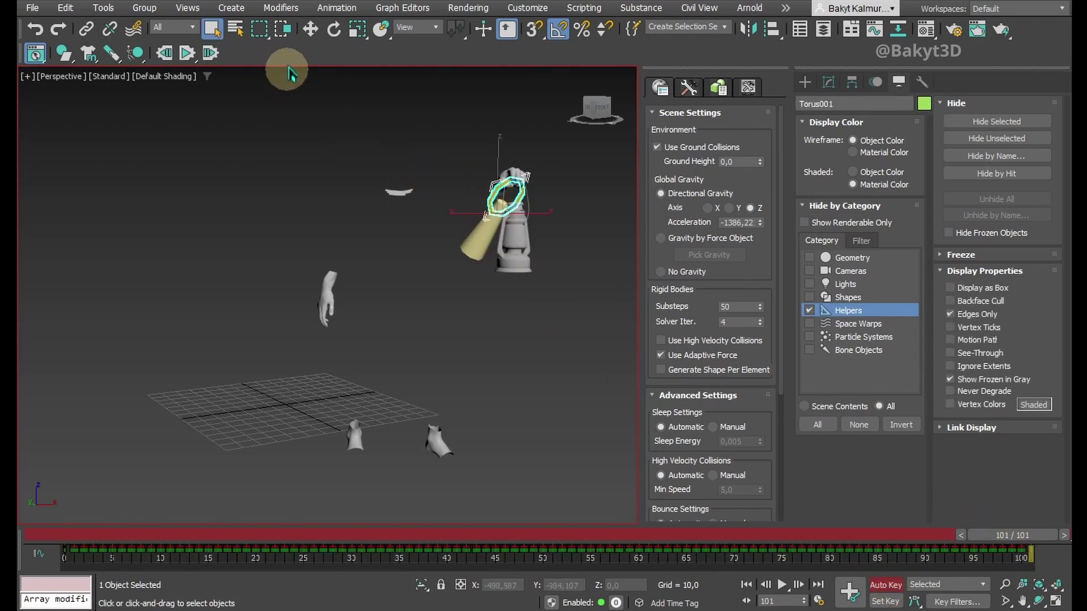
pyautogui.rightClick(335, 31)
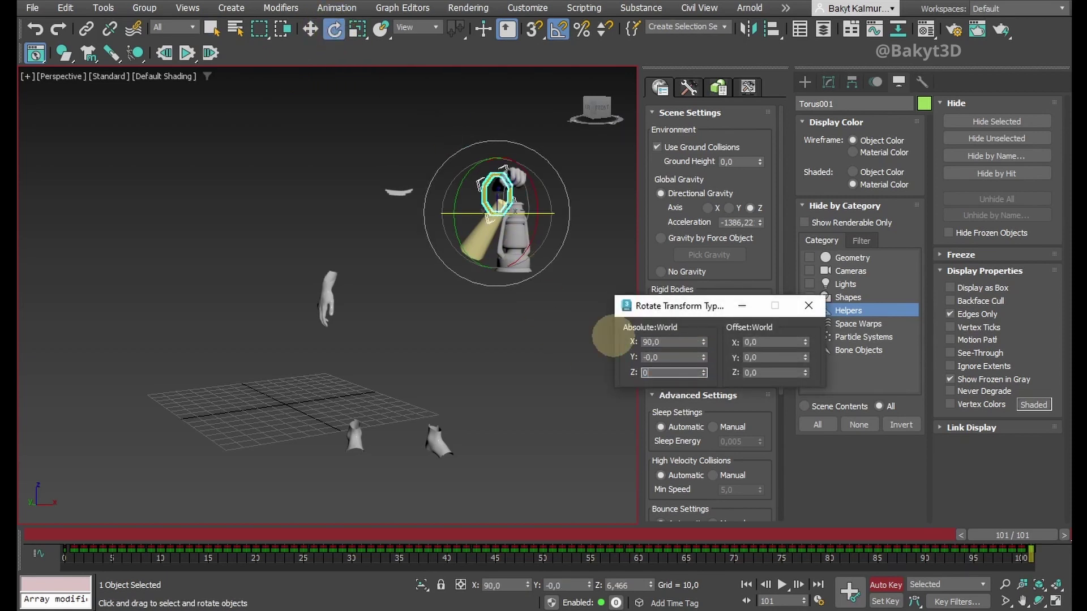
pyautogui.press('Tab')
pyautogui.click(471, 244)
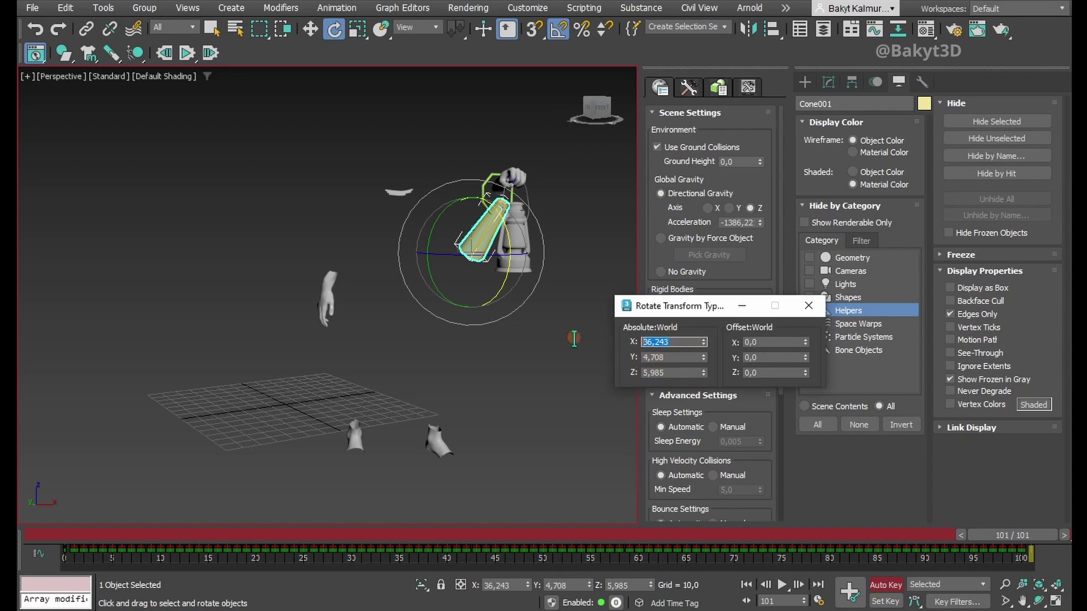
pyautogui.click(809, 305)
# From the left view, move the cone over the lantern body (about Y -191.6, Z 99.1) and the torus over its handle (about Y -191.8, Z 120).
pyautogui.click(311, 29)
pyautogui.press('l')
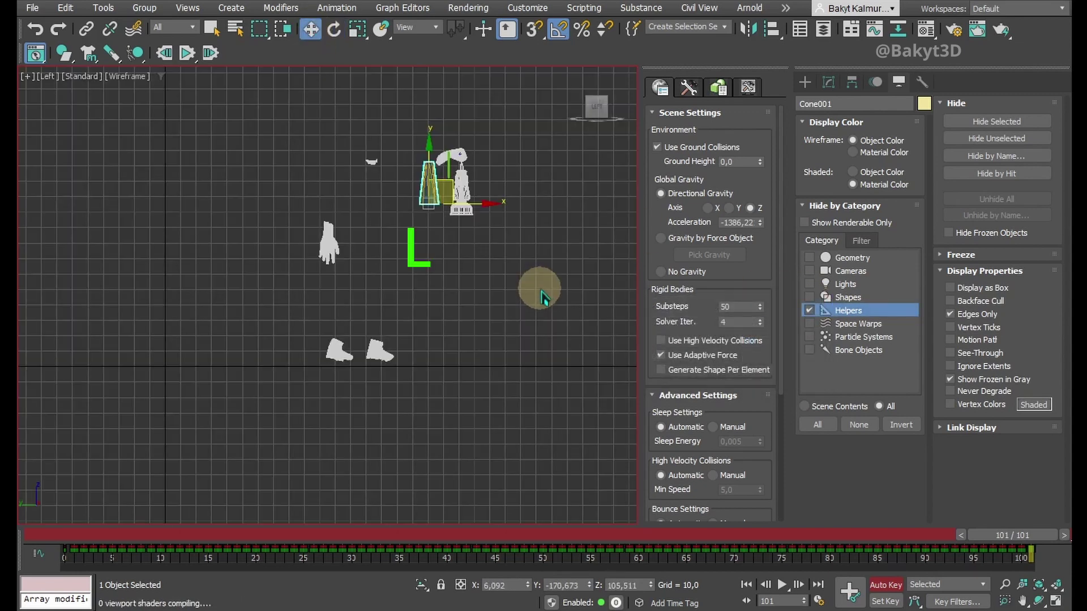
pyautogui.scroll(6, 451, 179)
pyautogui.moveTo(383, 254); pyautogui.dragTo(512, 289)
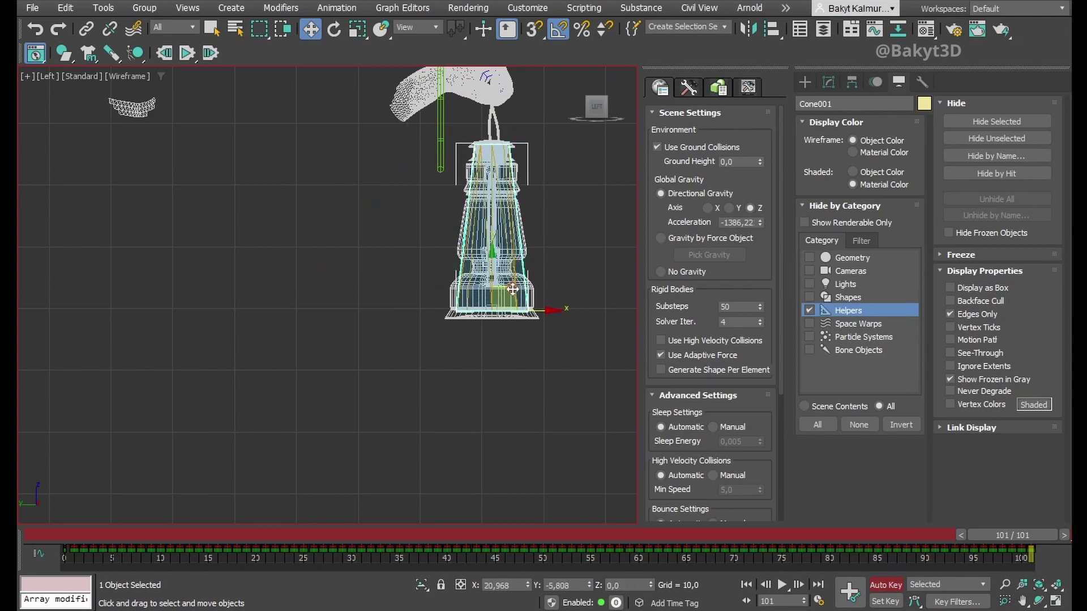
pyautogui.click(443, 138)
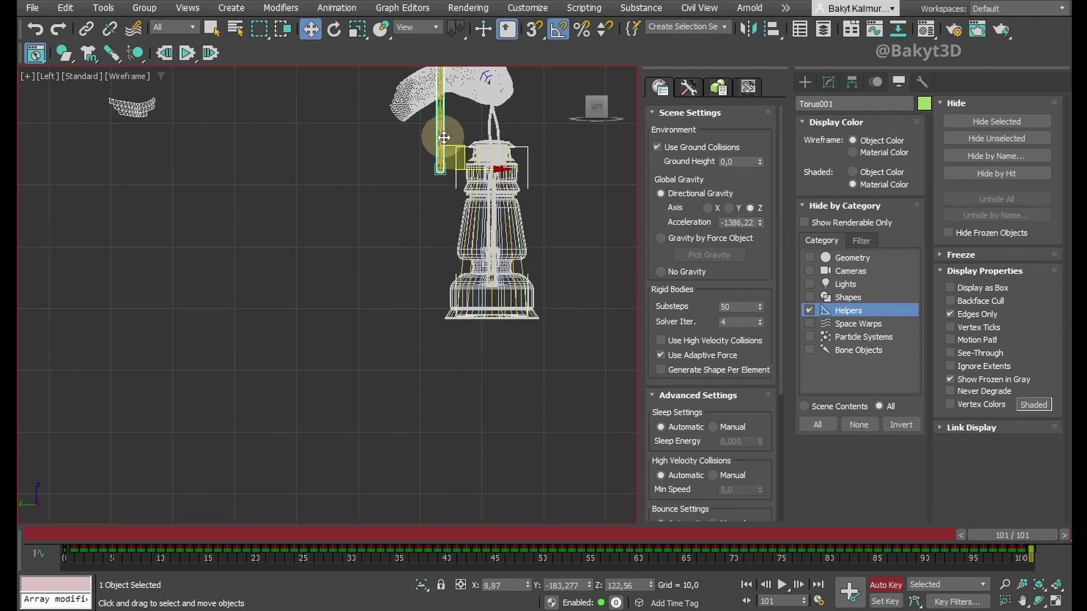
pyautogui.moveTo(444, 138); pyautogui.dragTo(512, 164)
# From the front view, centre the torus on the lantern's handle and the cone on its body at about X 11, and return to the perspective view.
pyautogui.press('f')
pyautogui.scroll(2, 411, 264)
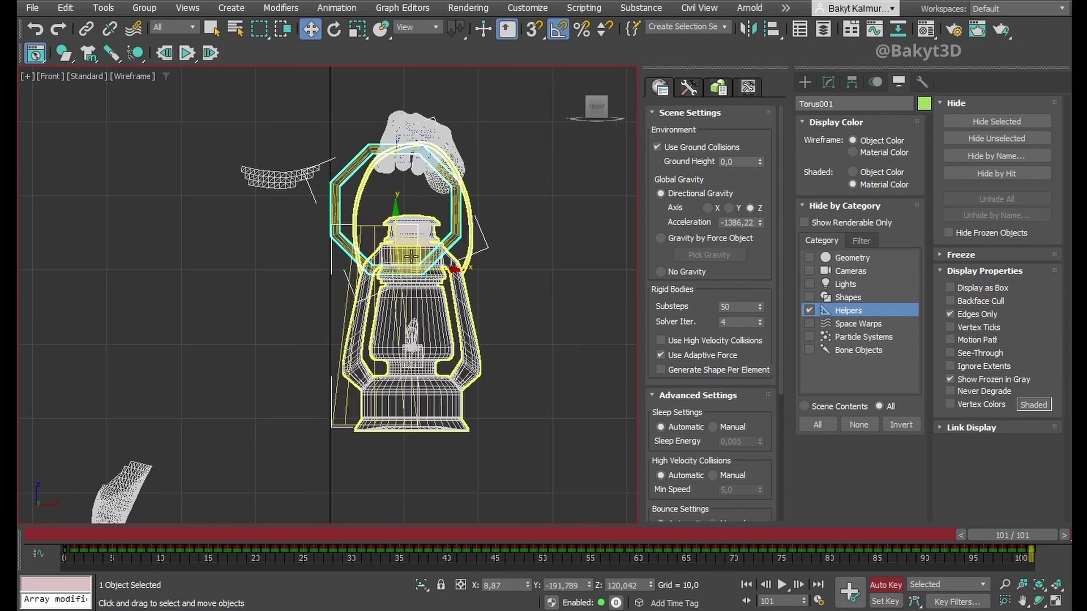
pyautogui.moveTo(445, 272); pyautogui.dragTo(461, 271)
pyautogui.click(342, 425)
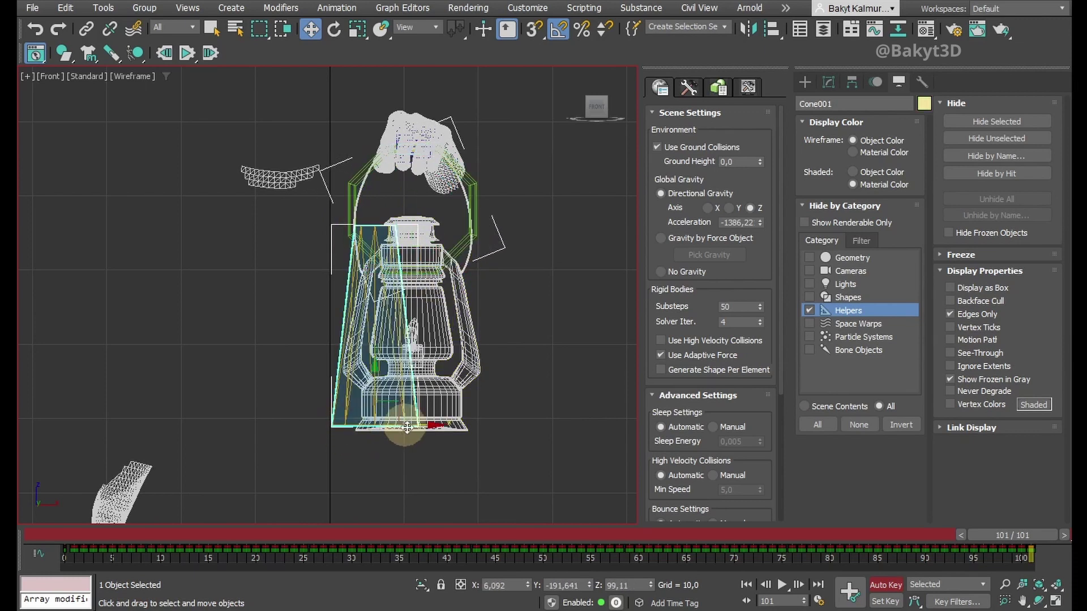
pyautogui.moveTo(423, 425); pyautogui.dragTo(461, 429)
pyautogui.click(473, 179)
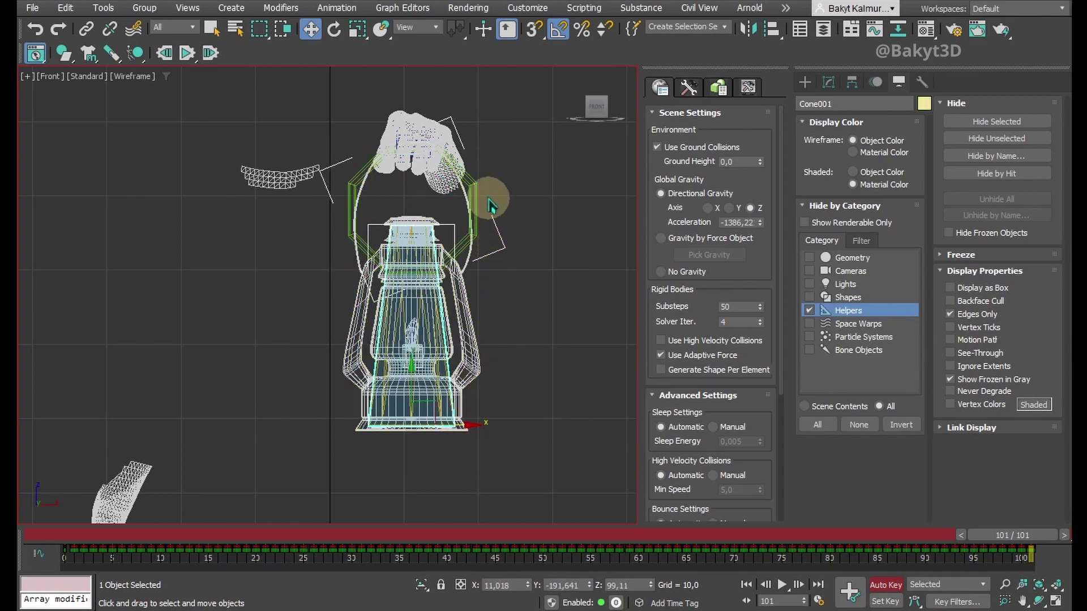
pyautogui.click(479, 181)
pyautogui.click(483, 175)
pyautogui.press('p')
pyautogui.click(568, 249)
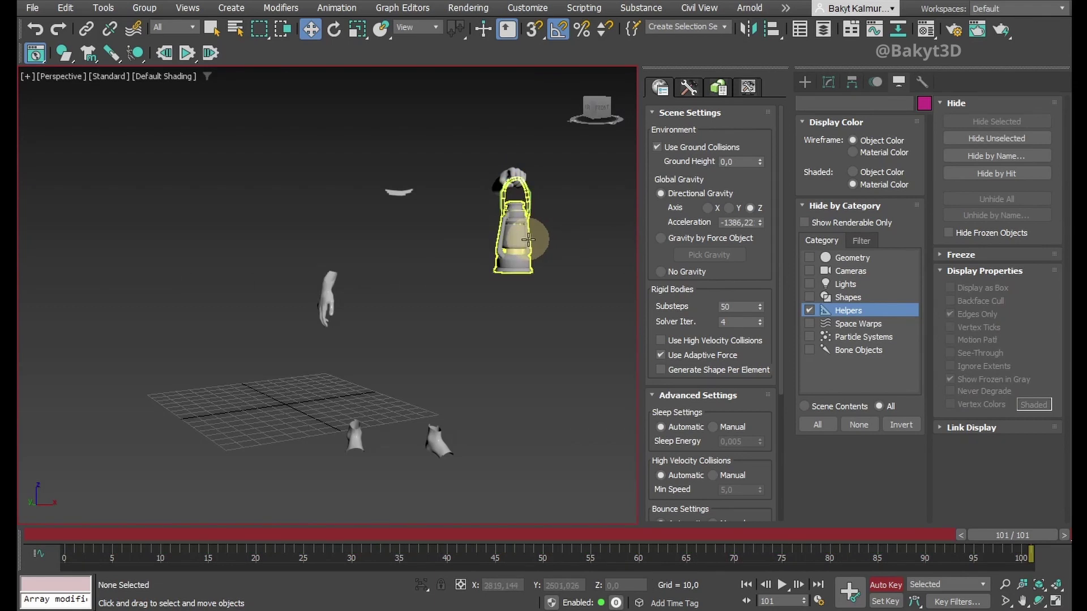
# Apply the _color.tga texture from the lamp's textures folder to the lantern group.
pyautogui.click(528, 239)
pyautogui.click(227, 560)
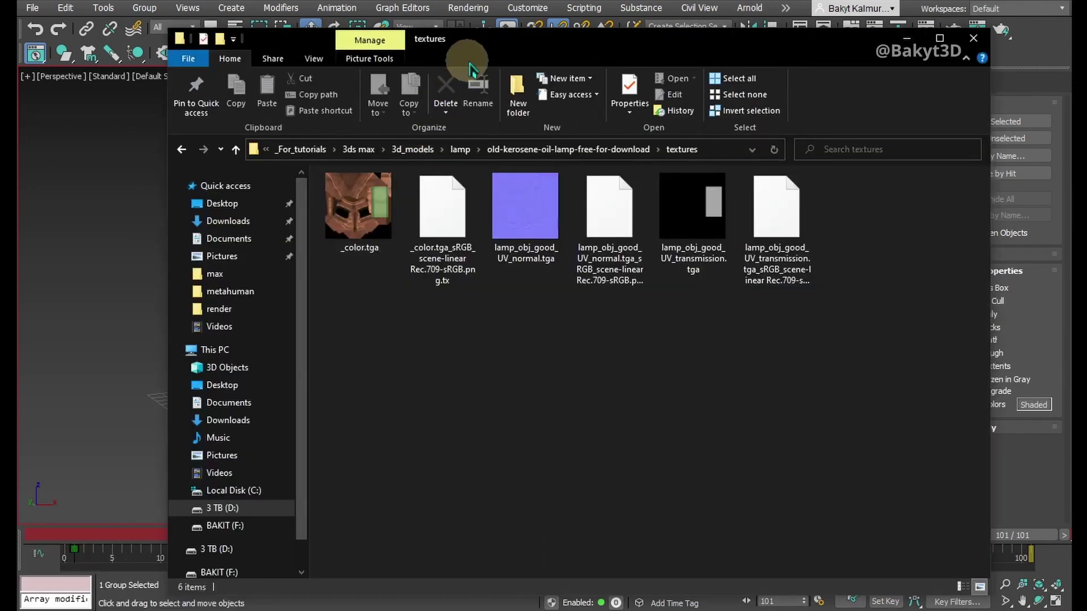
pyautogui.moveTo(492, 45); pyautogui.dragTo(403, 291)
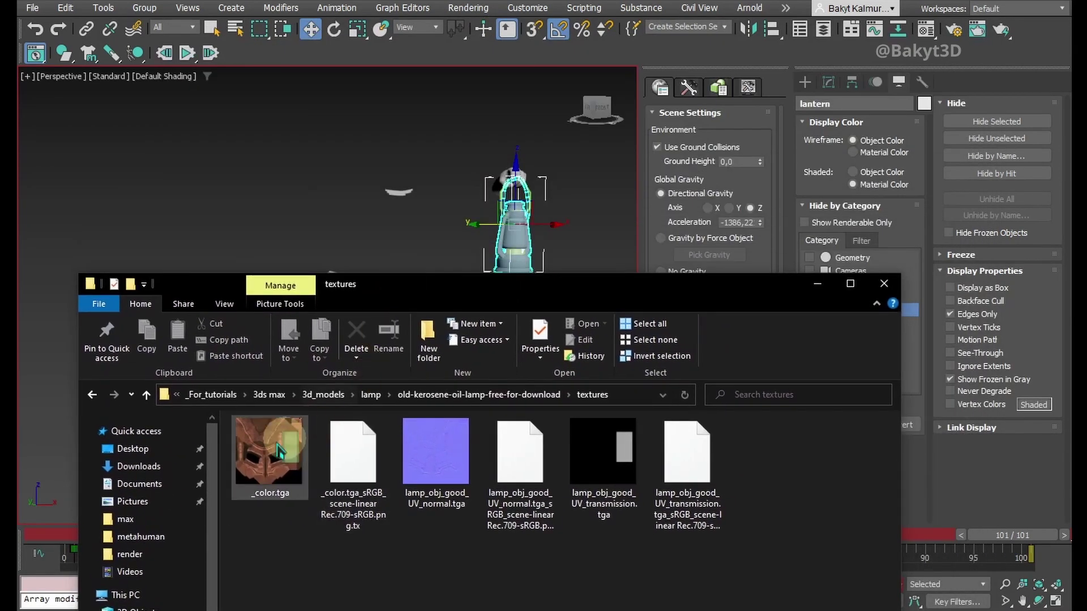
pyautogui.moveTo(249, 459); pyautogui.dragTo(507, 245)
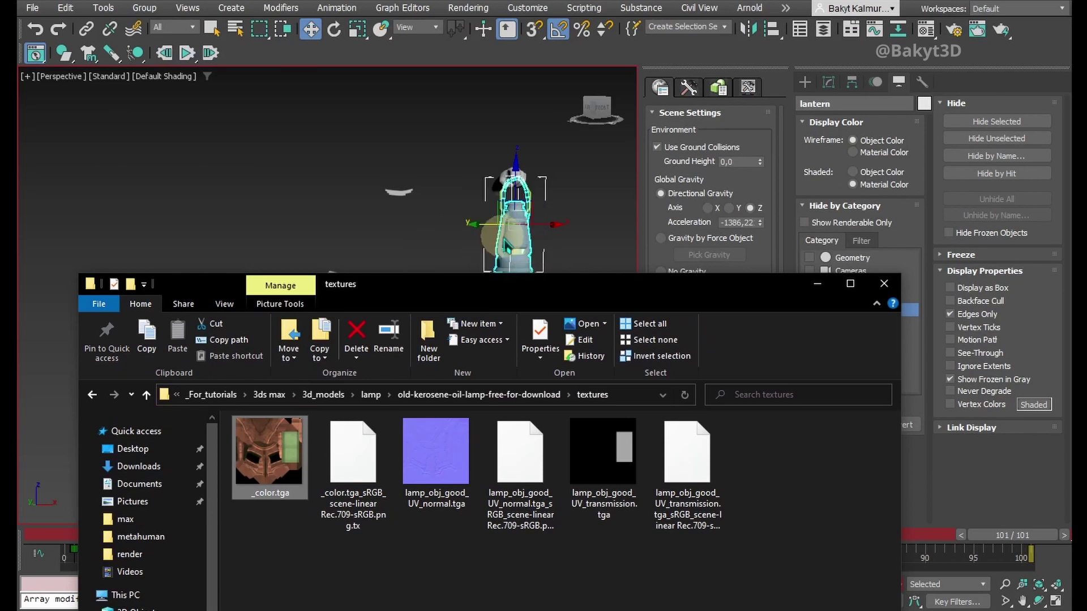
pyautogui.click(807, 285)
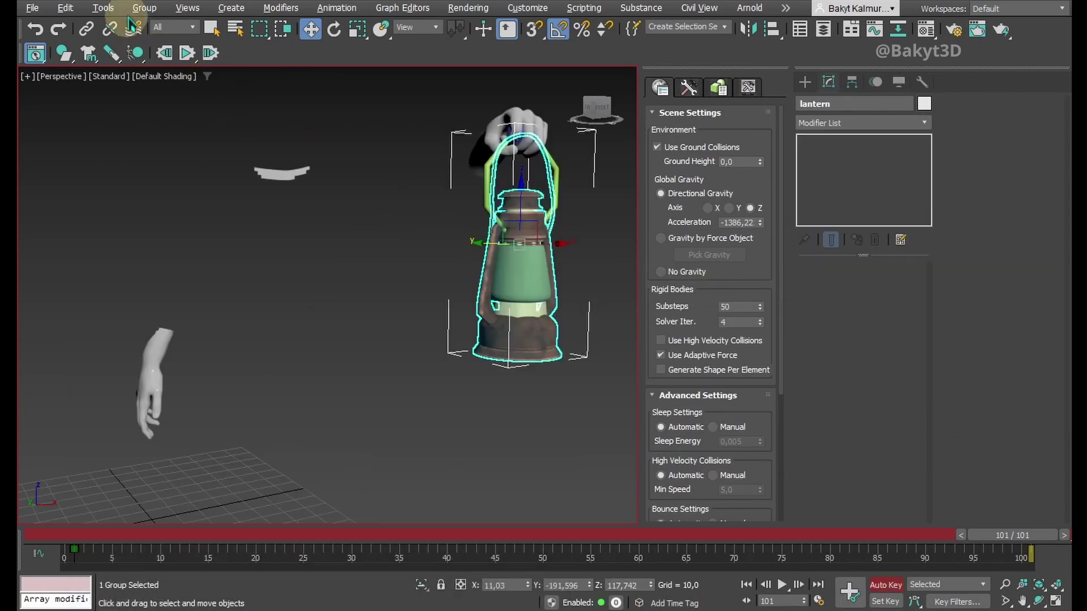
# Ungroup the lantern and select its main body mesh on its own.
pyautogui.click(145, 8)
pyautogui.click(155, 46)
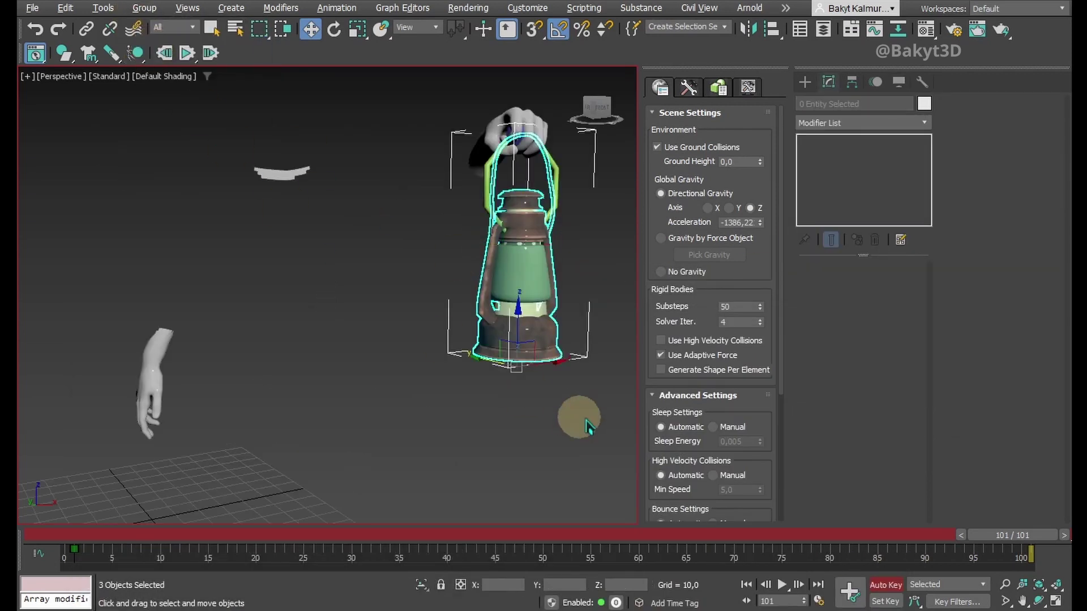
pyautogui.click(583, 380)
pyautogui.click(554, 289)
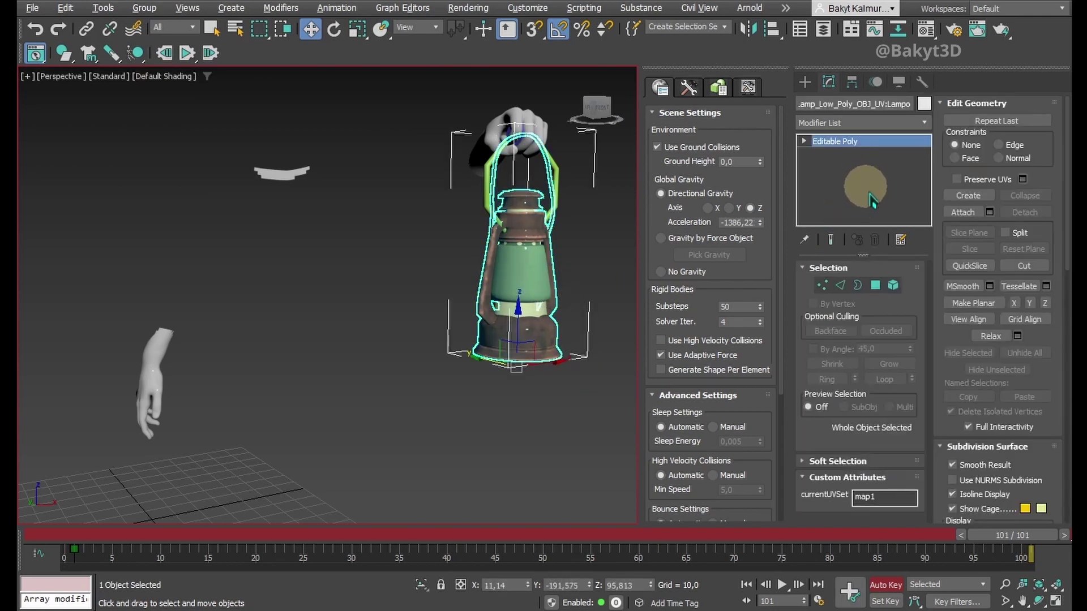
# Detach the carrying handle element from the lamp mesh as a separate object named handle, and rename the remaining body lantern.
pyautogui.click(893, 286)
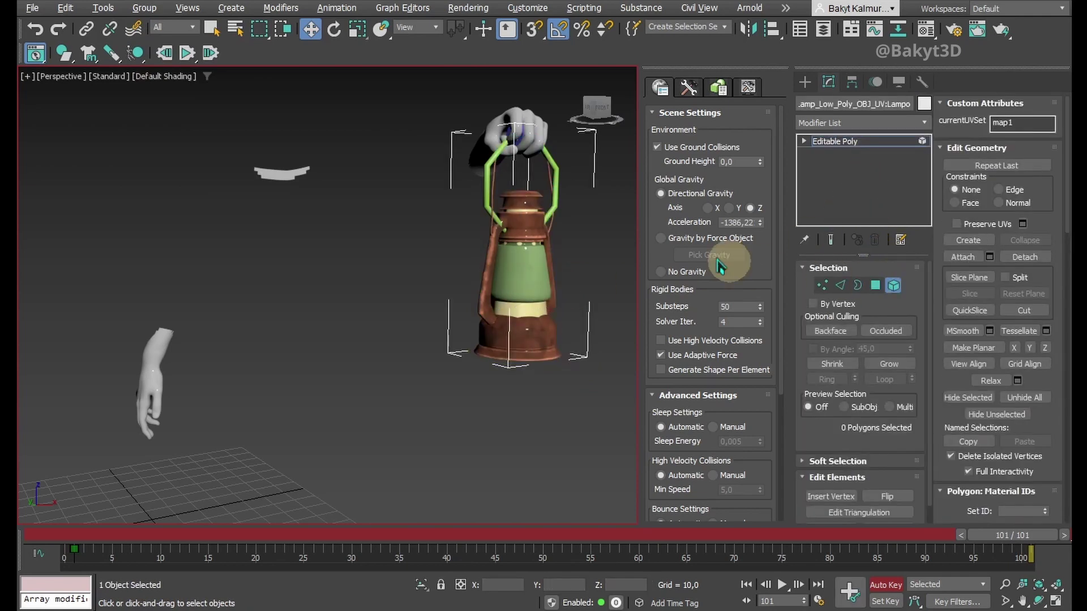
pyautogui.click(551, 223)
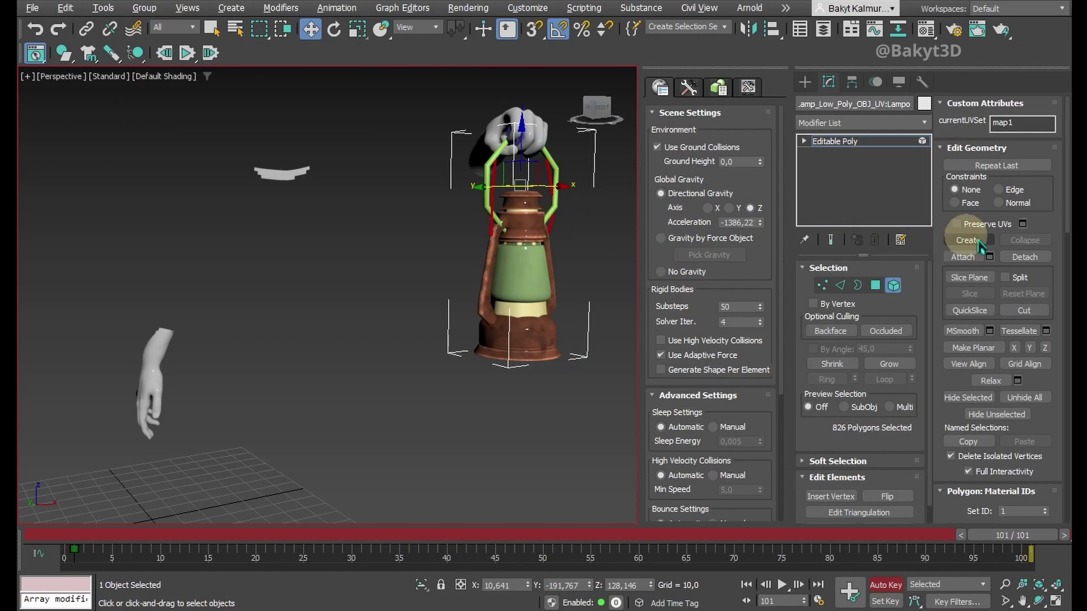
pyautogui.click(1024, 257)
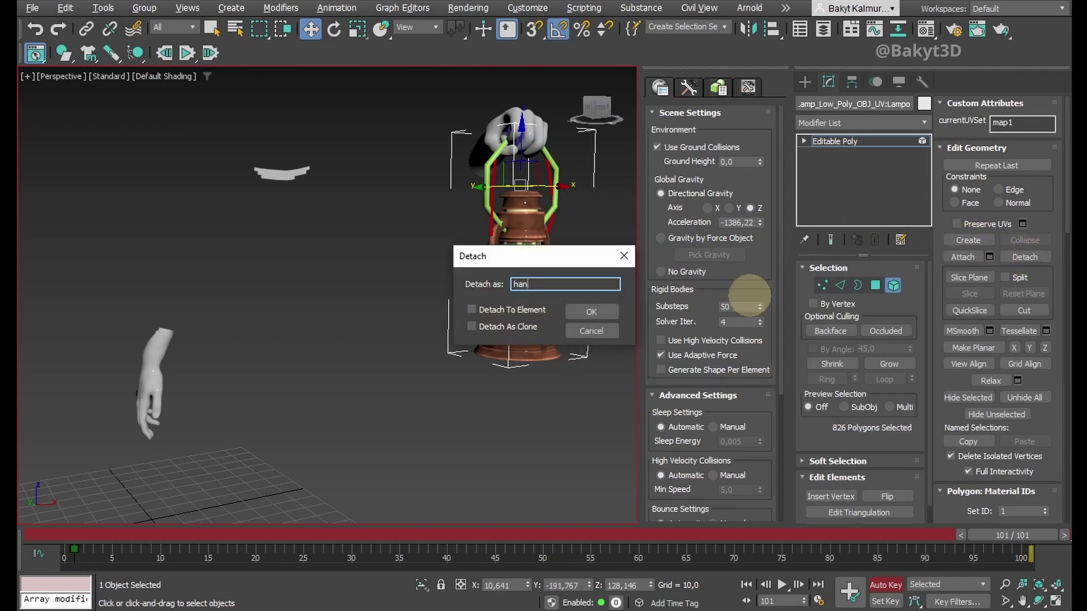
pyautogui.press('Return')
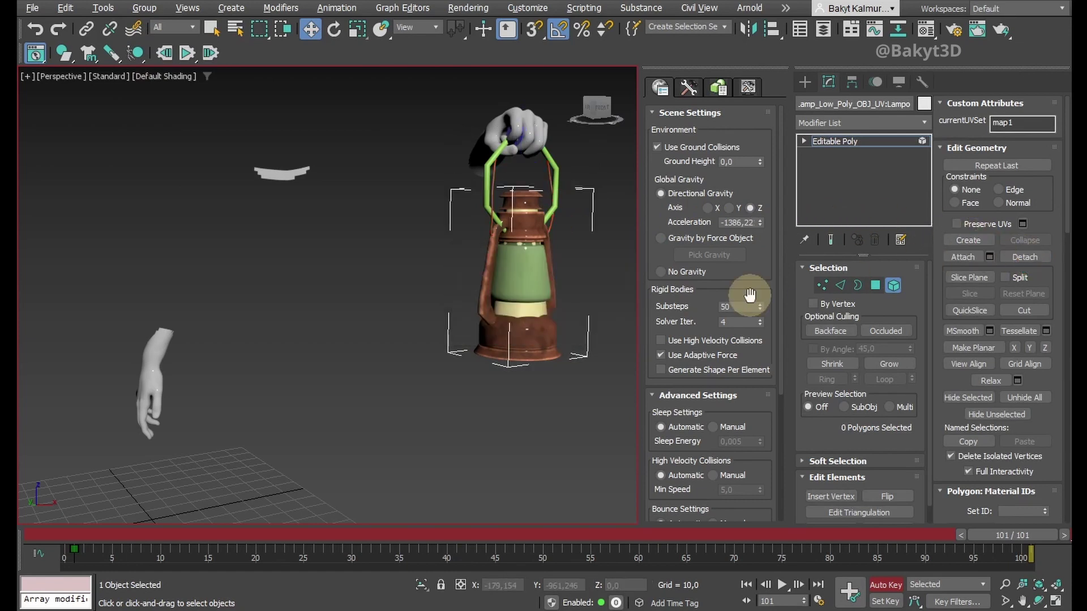
pyautogui.click(529, 340)
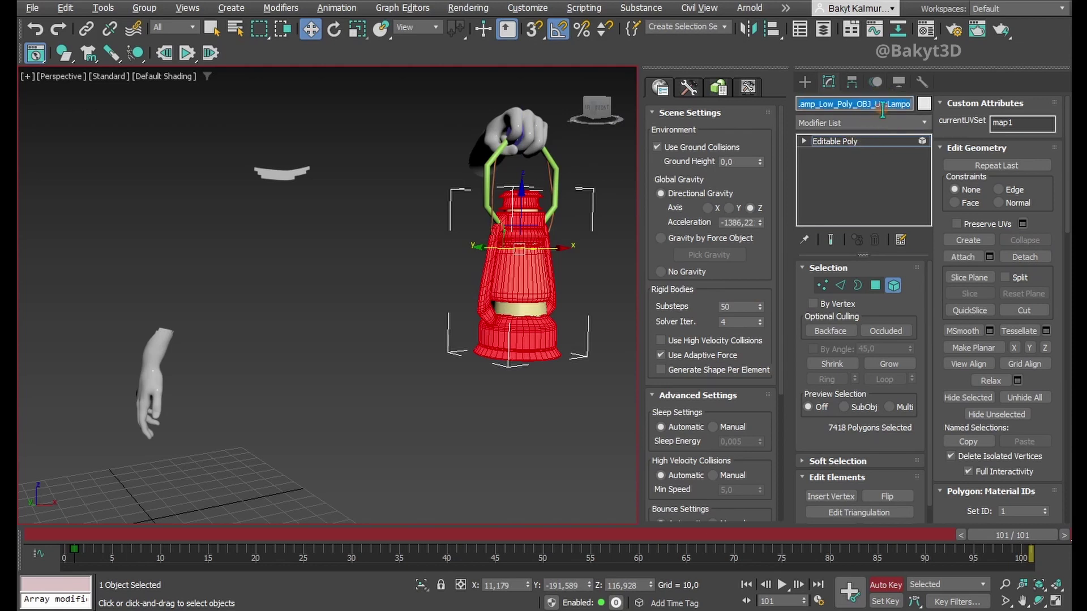
pyautogui.click(894, 286)
# Link the handle mesh to the torus and the lantern body to the cone.
pyautogui.click(575, 238)
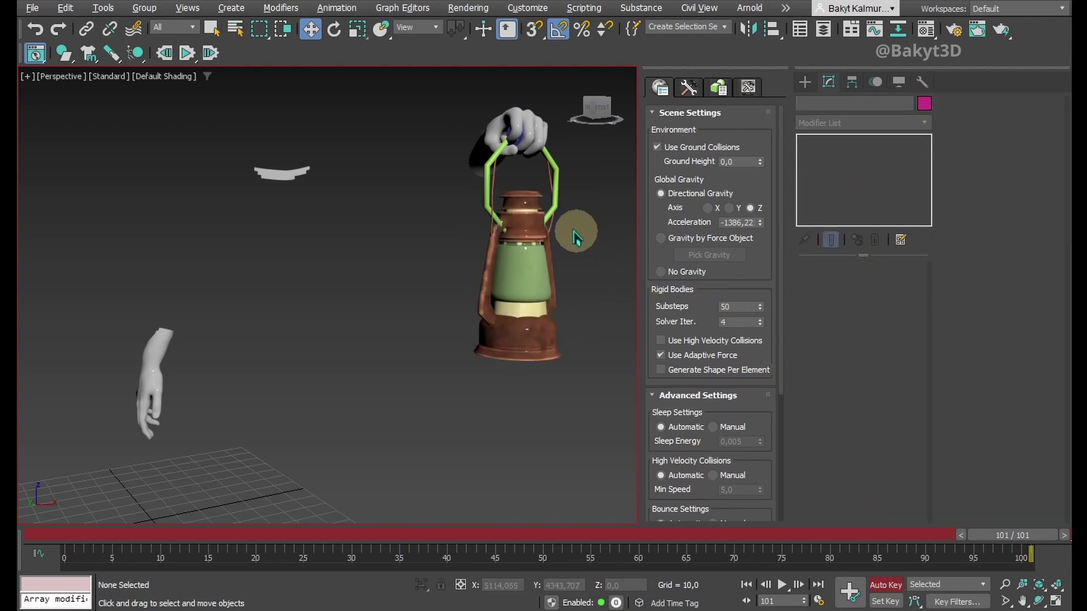
pyautogui.click(550, 183)
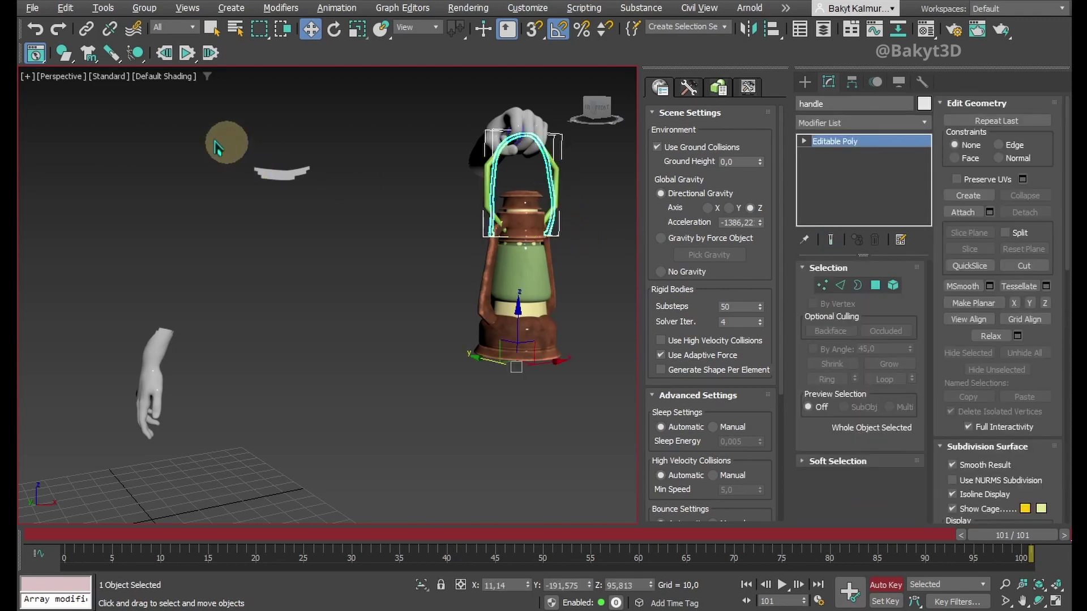
pyautogui.click(84, 33)
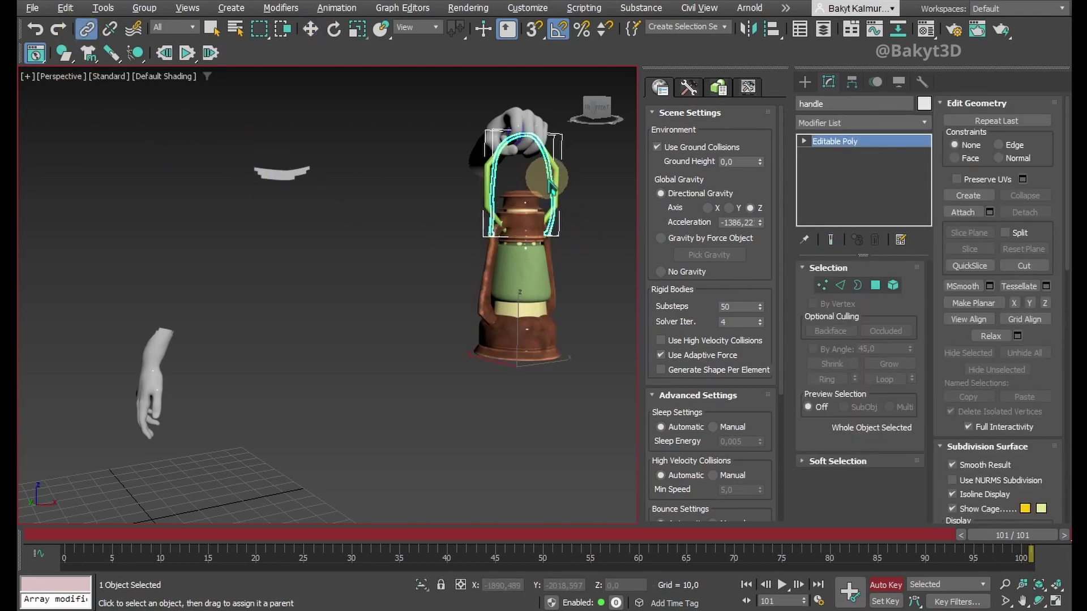
pyautogui.moveTo(549, 179); pyautogui.dragTo(555, 176)
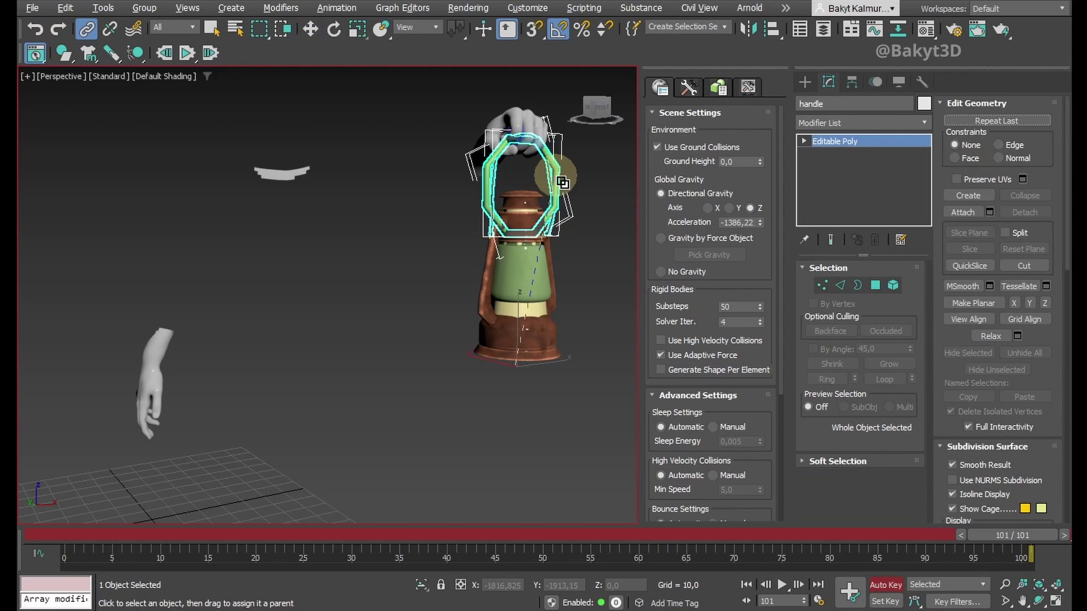
pyautogui.moveTo(563, 282); pyautogui.dragTo(569, 304)
pyautogui.click(559, 326)
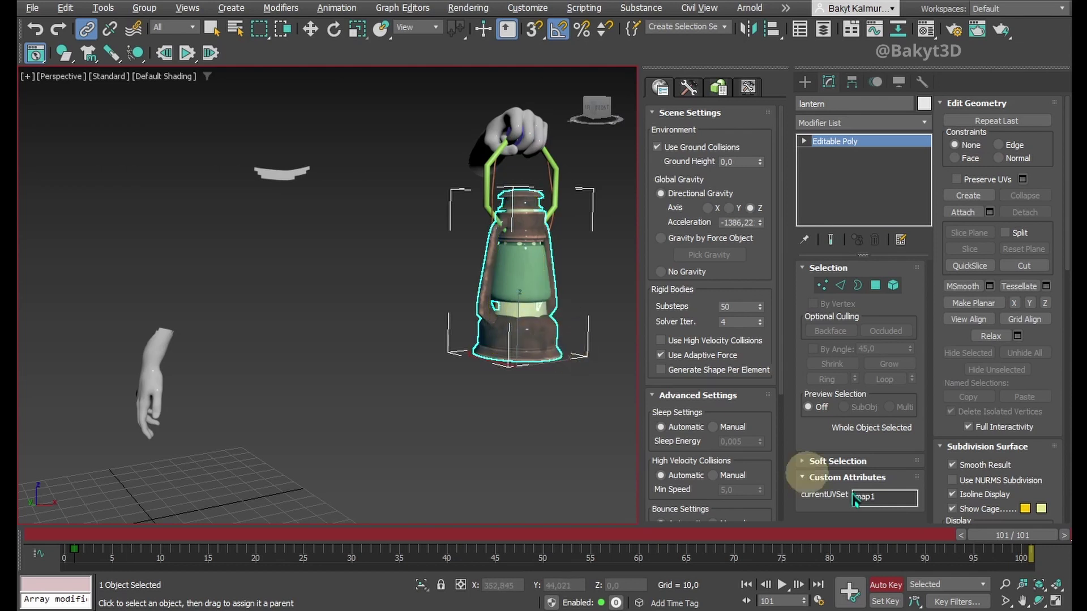
# Scrub back to frame 82 to select the two unlinked inner lamp parts, and turn off Auto Key before returning to frame 101.
pyautogui.moveTo(1026, 543); pyautogui.dragTo(847, 545)
pyautogui.moveTo(545, 324); pyautogui.dragTo(504, 272)
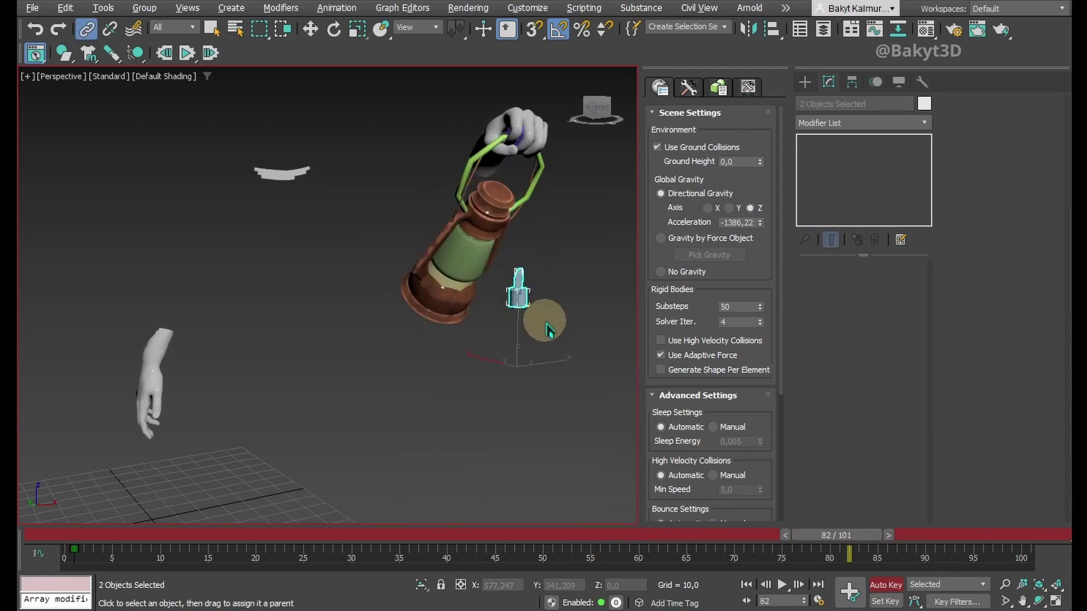
pyautogui.click(890, 586)
pyautogui.moveTo(844, 535); pyautogui.dragTo(1027, 538)
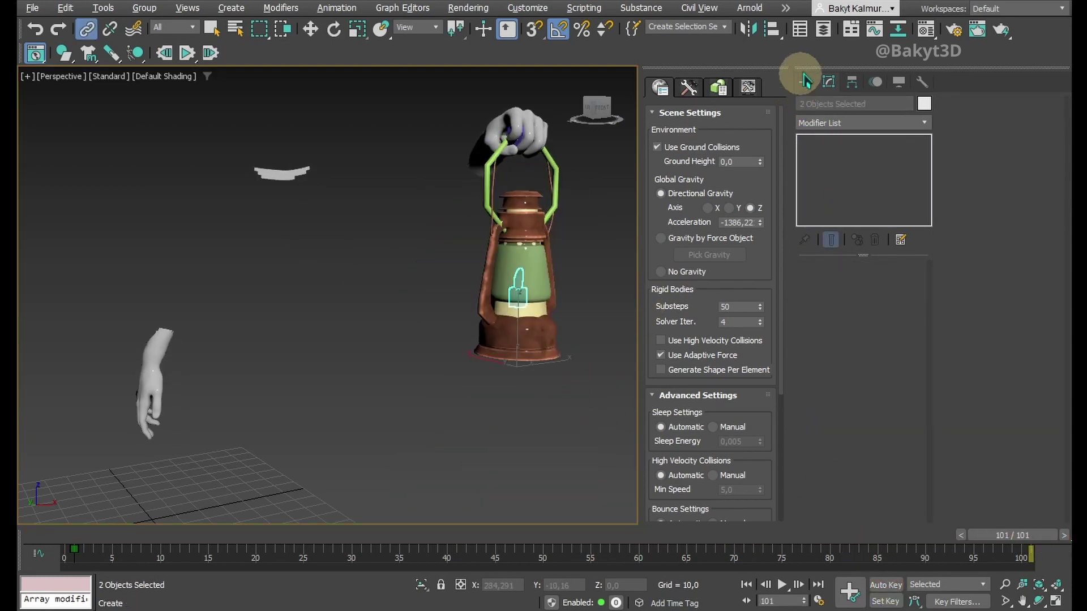
# In the Scene Explorer, parent the two Lamp_Low_Poly parts to the lantern under Cone001, and scrub through the animation to check the links.
pyautogui.click(801, 33)
pyautogui.moveTo(580, 142); pyautogui.dragTo(743, 260)
pyautogui.click(667, 161)
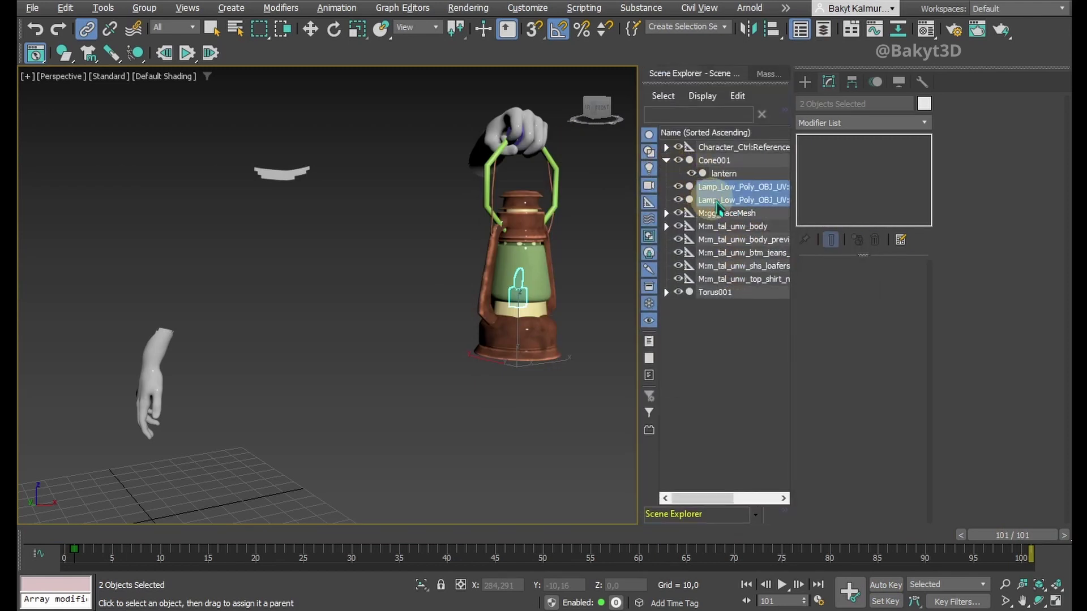
pyautogui.moveTo(722, 171); pyautogui.dragTo(722, 173)
pyautogui.moveTo(1004, 535)
pyautogui.mouseDown()
pyautogui.moveTo(145, 476)
pyautogui.moveTo(274, 481)
pyautogui.moveTo(373, 510)
pyautogui.moveTo(1006, 541)
pyautogui.mouseUp()
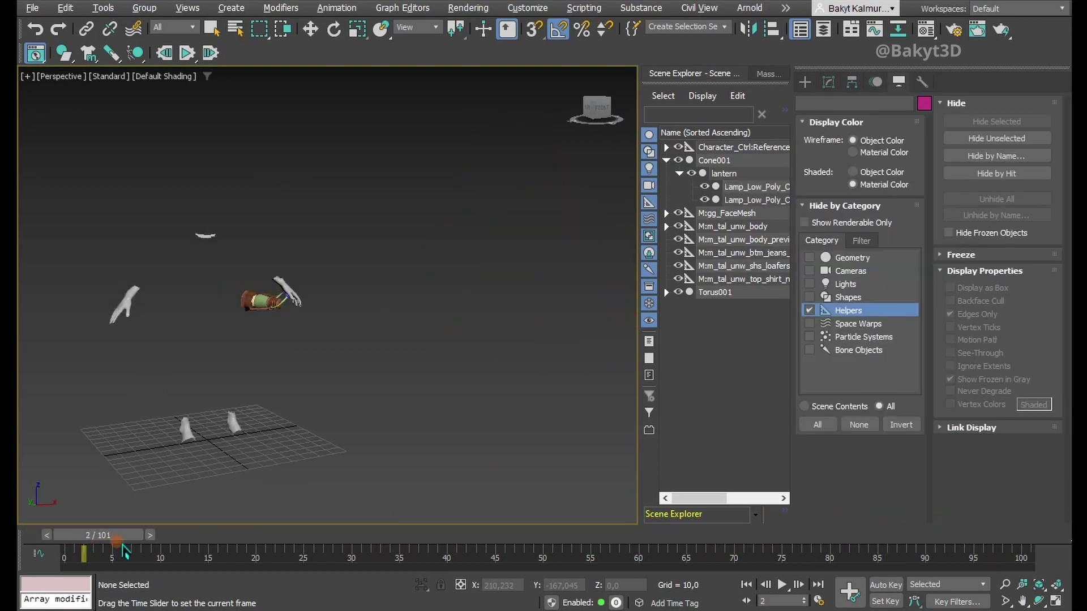
pyautogui.moveTo(170, 548); pyautogui.dragTo(1067, 574)
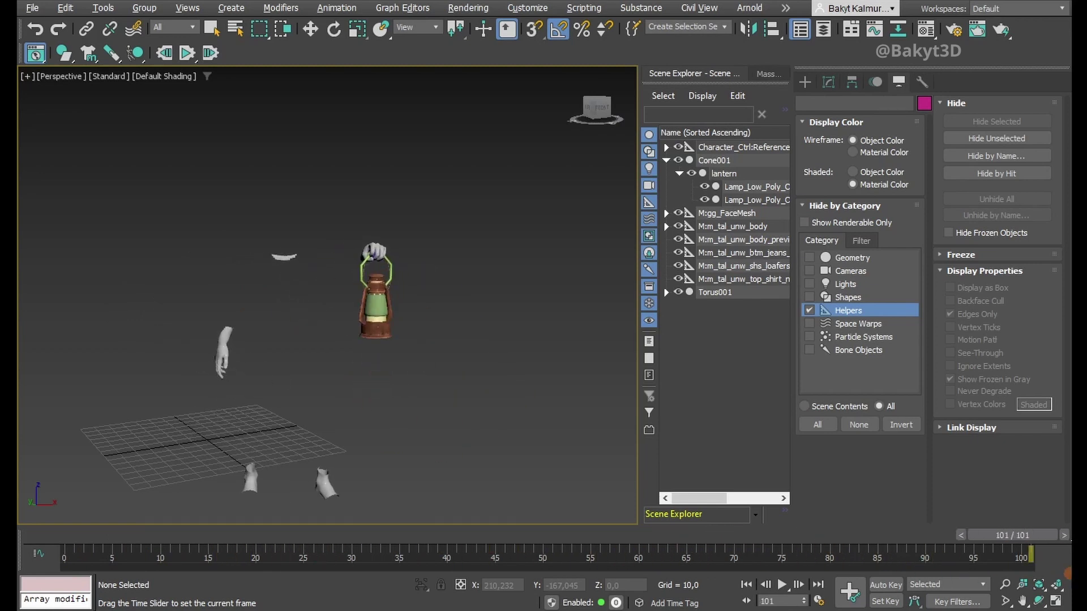
# Export the lantern and handle as Alembic, replacing lantern.abc, with the animation range 0 to 101.
pyautogui.scroll(8, 391, 286)
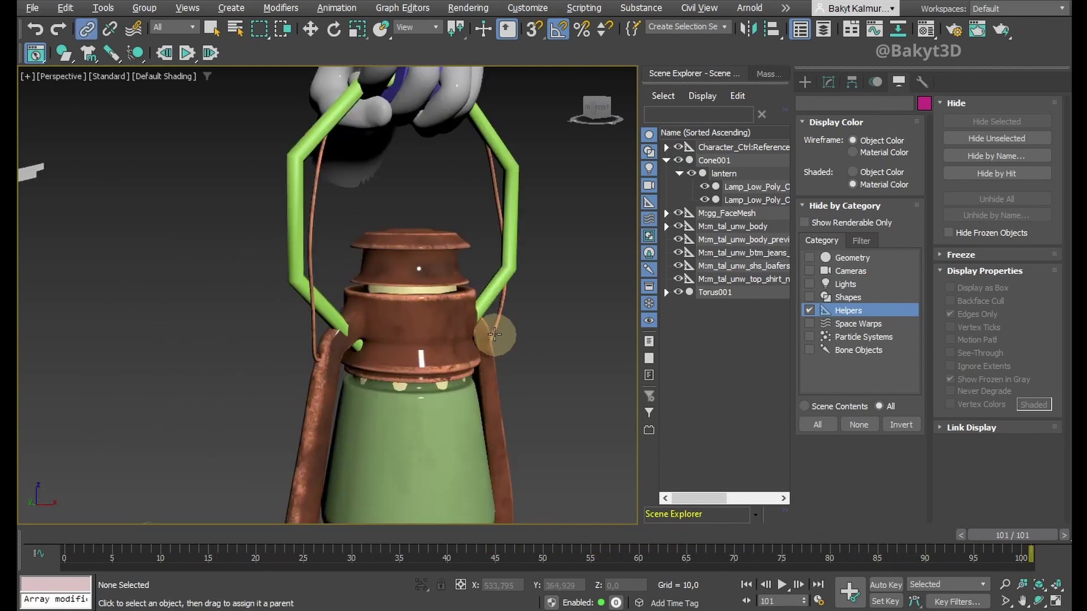
pyautogui.keyDown('ctrl'); pyautogui.click(498, 402); pyautogui.keyUp('ctrl')
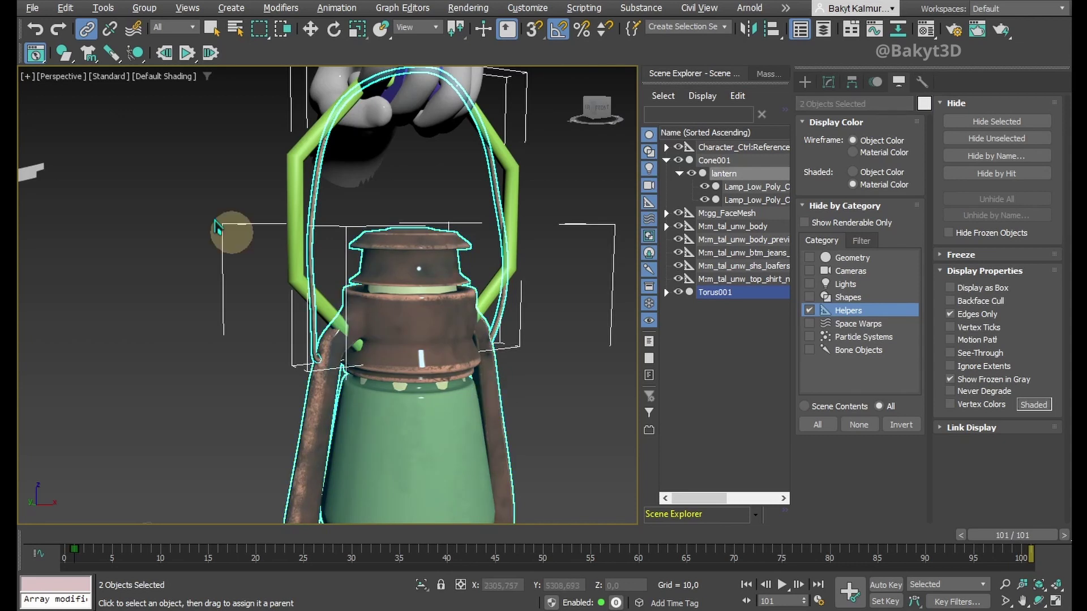
pyautogui.click(34, 9)
pyautogui.moveTo(95, 244)
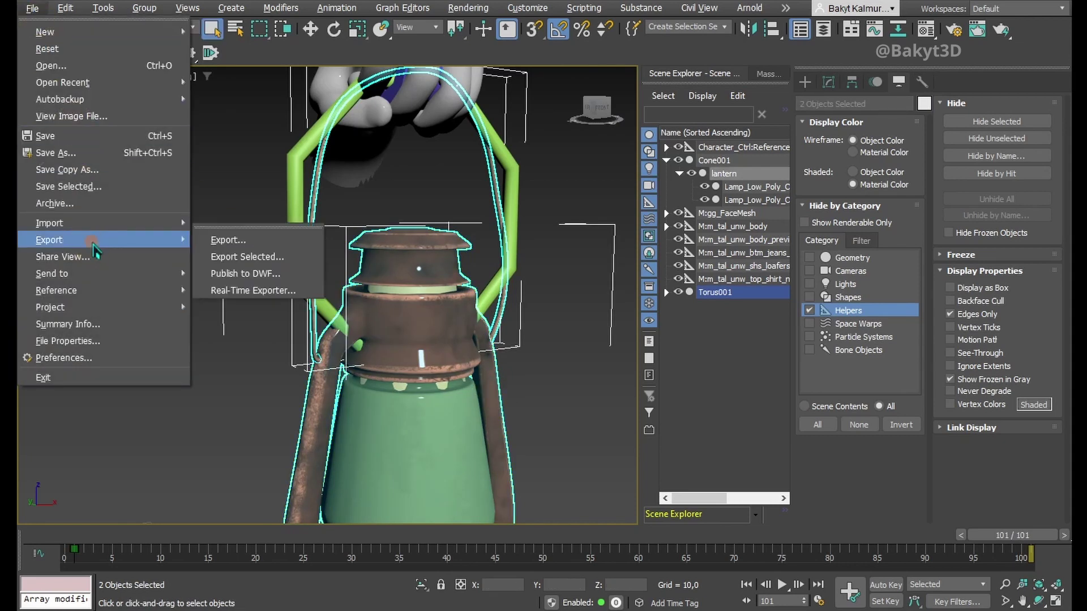
pyautogui.click(227, 240)
pyautogui.click(287, 526)
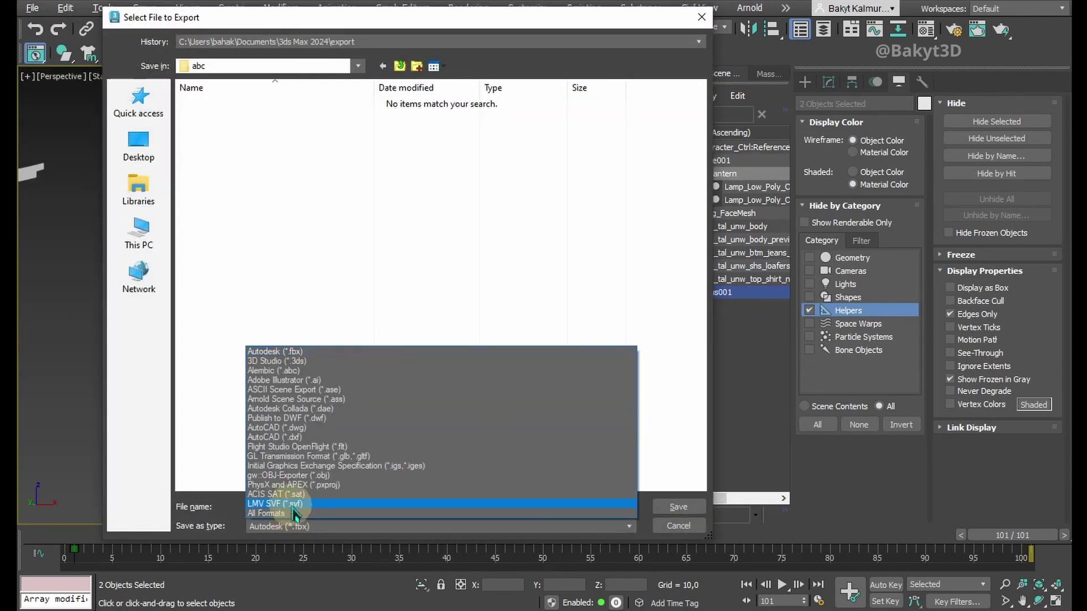
pyautogui.click(291, 373)
pyautogui.doubleClick(206, 105)
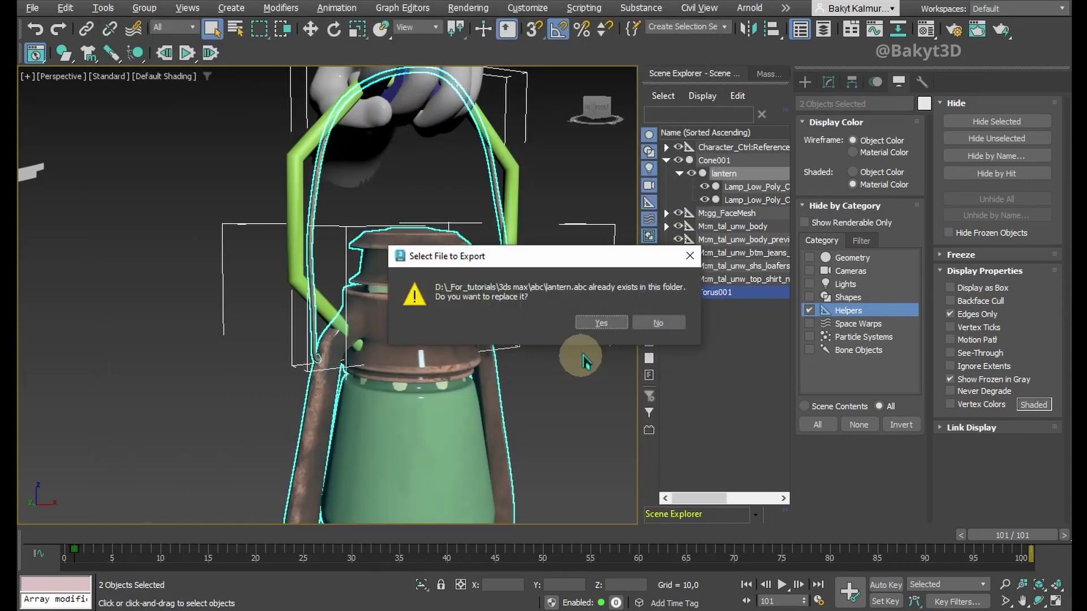
pyautogui.click(601, 323)
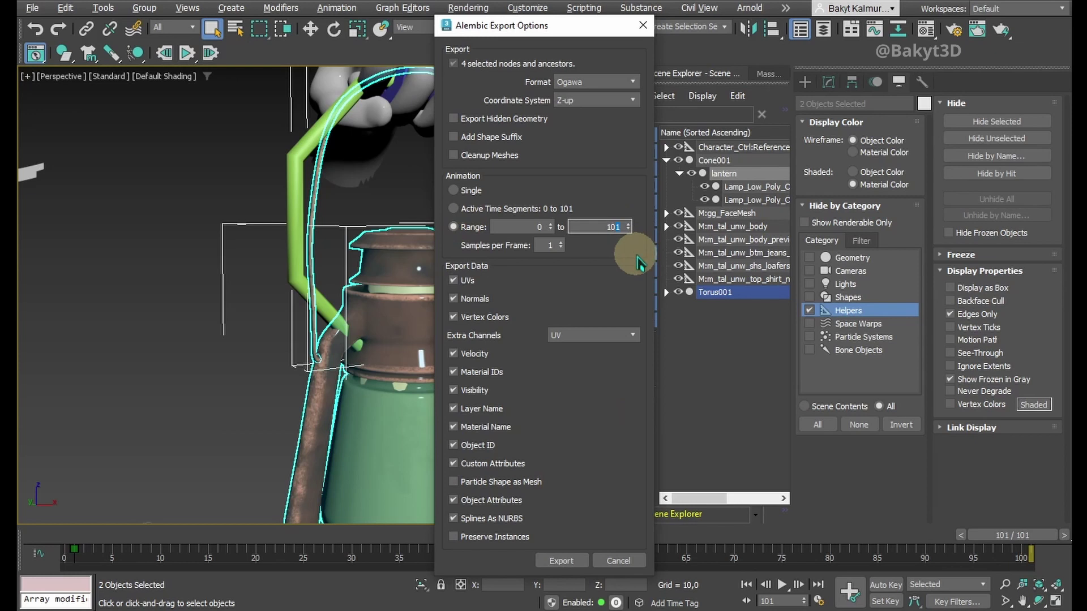
pyautogui.click(562, 561)
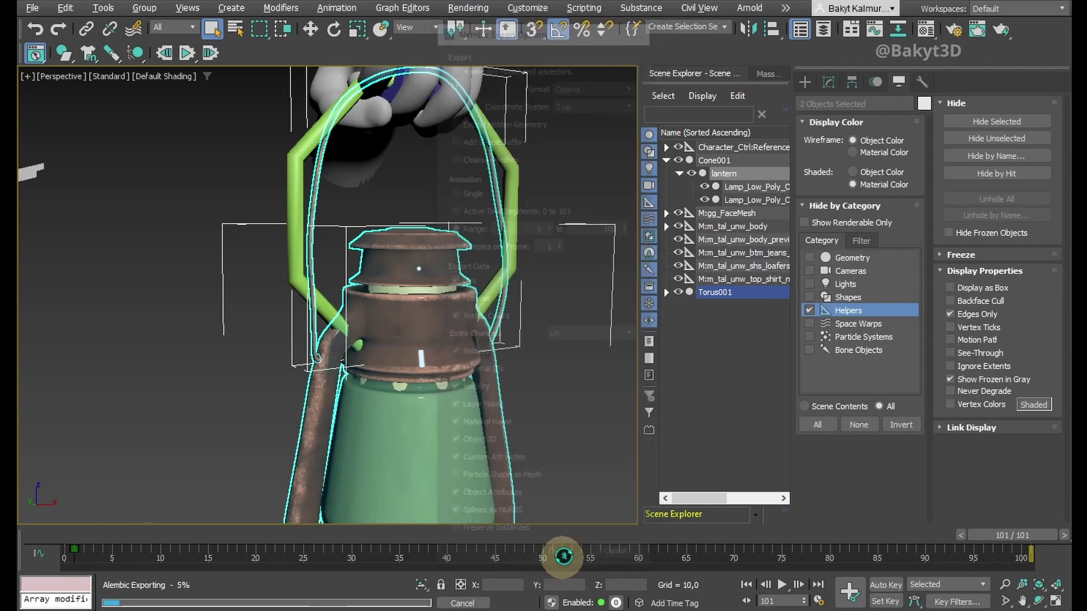
# Open the Save As dialog for the current scene.
pyautogui.click(34, 10)
pyautogui.click(53, 158)
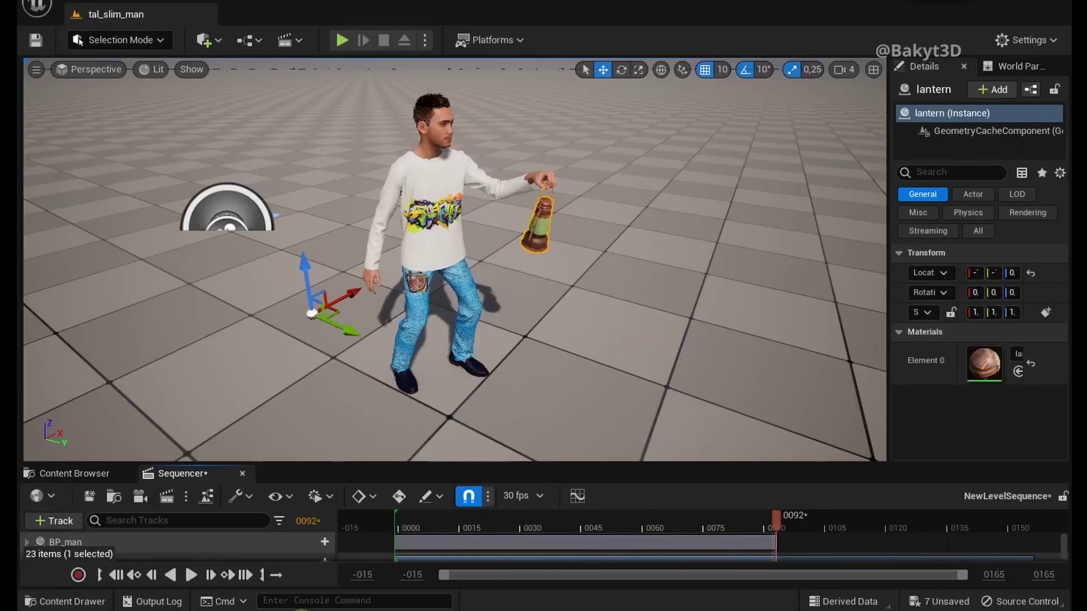
# Switch to Unreal Engine and play the level sequence to review the lantern swinging from the character's hand.
pyautogui.click(189, 579)
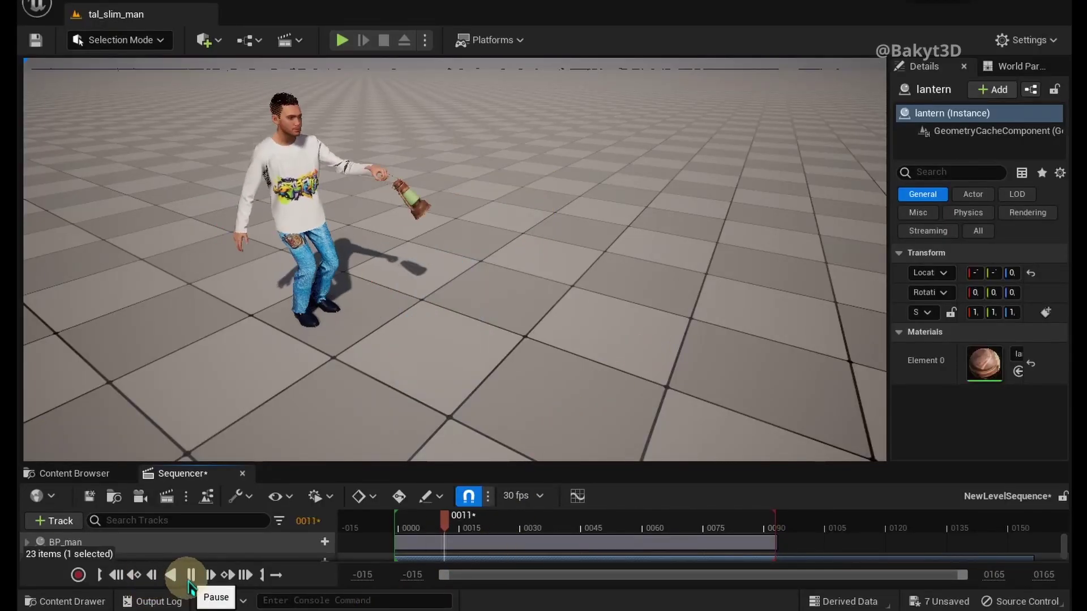